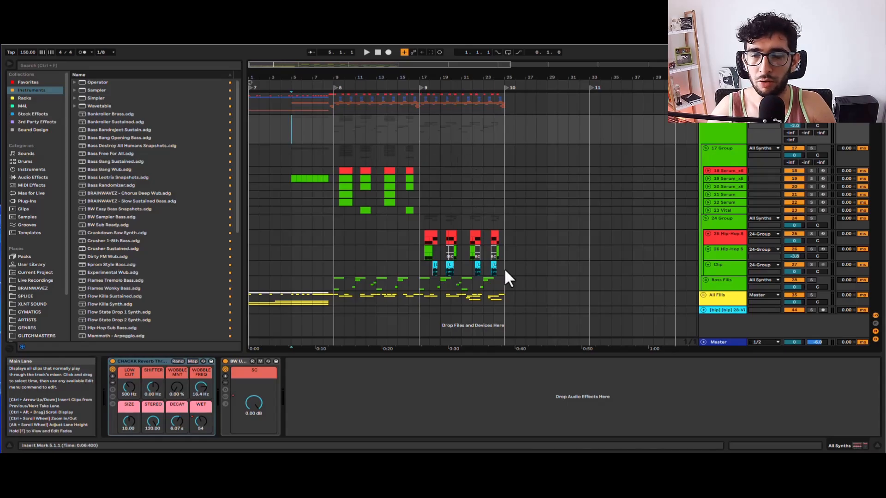
Play the arrangement from bar 5 through the end of the drop to hear the full mix.
click(335, 172)
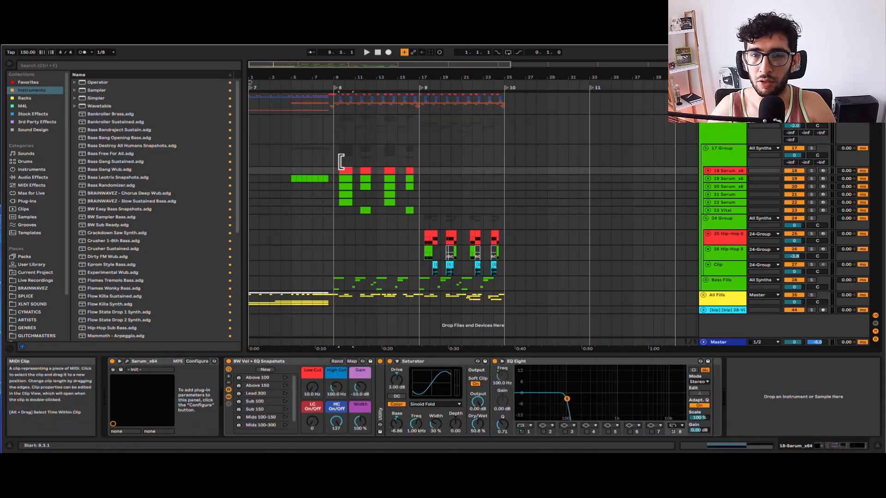
click(335, 216)
click(286, 124)
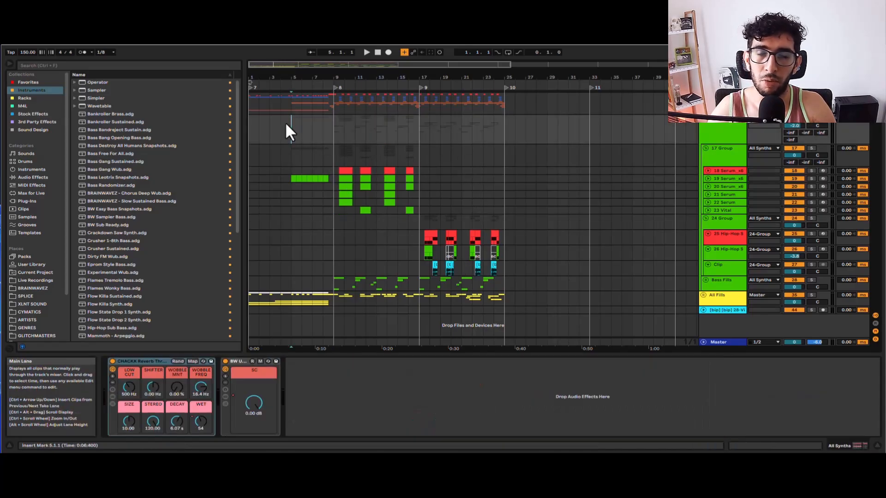
click(378, 52)
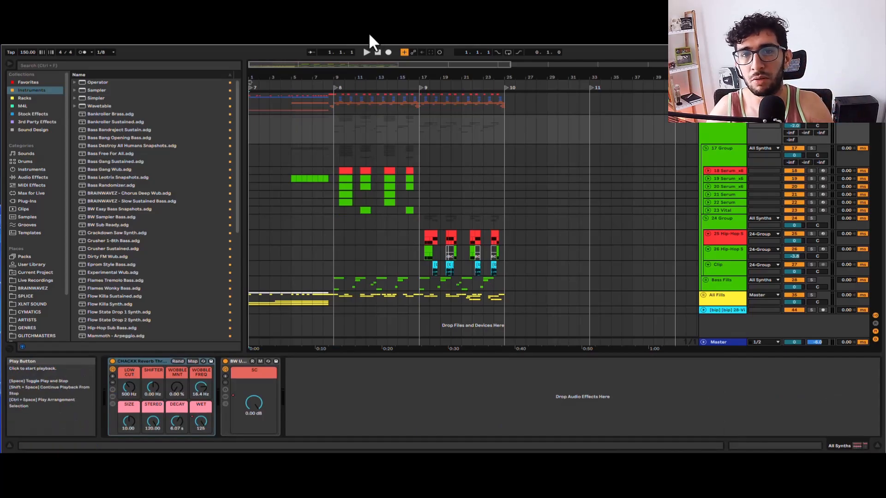
key(space)
click(301, 129)
click(293, 126)
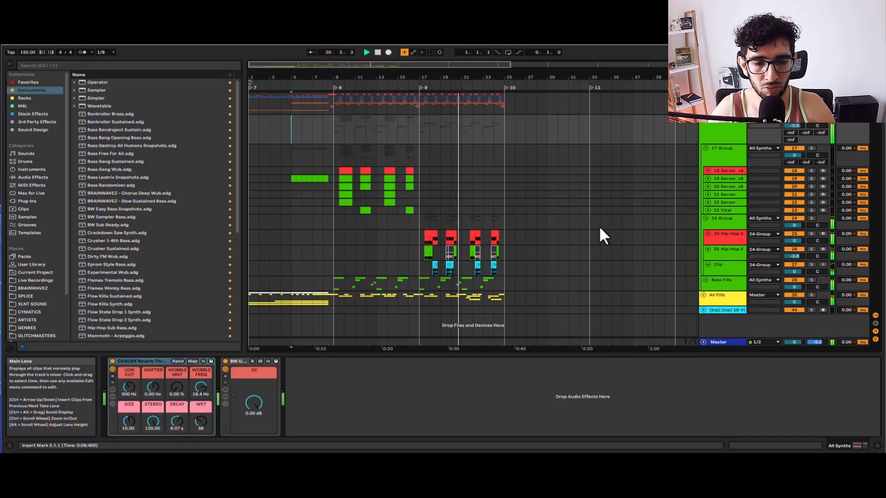
click(324, 148)
key(space)
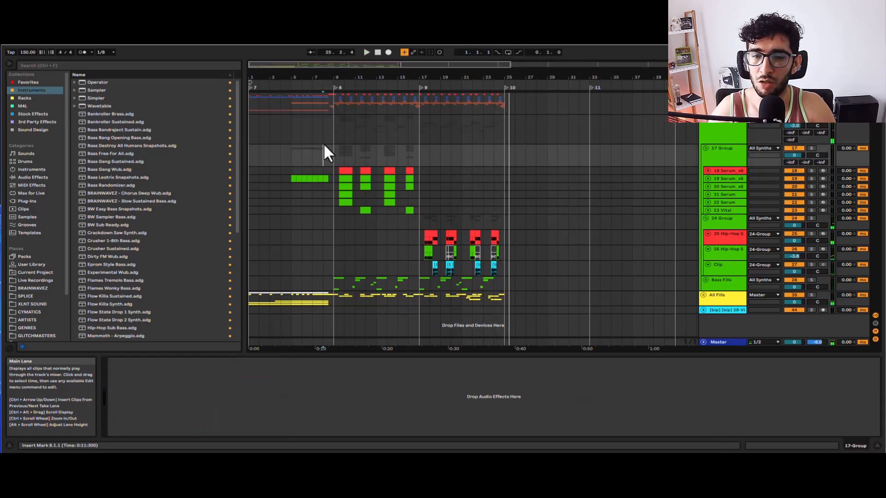
Solo the 17 Group and play it from 9.3.1 to hear the first bass section alone.
scroll(324, 210, up, 5)
click(404, 155)
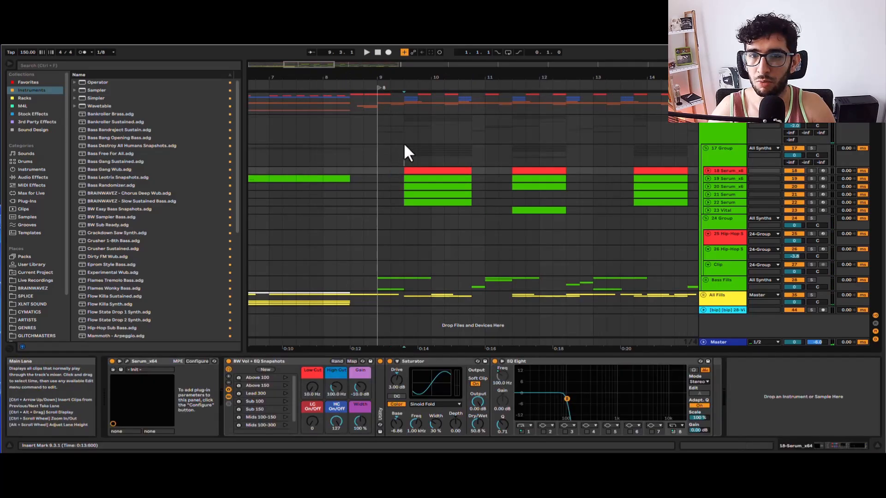
key(s)
key(space)
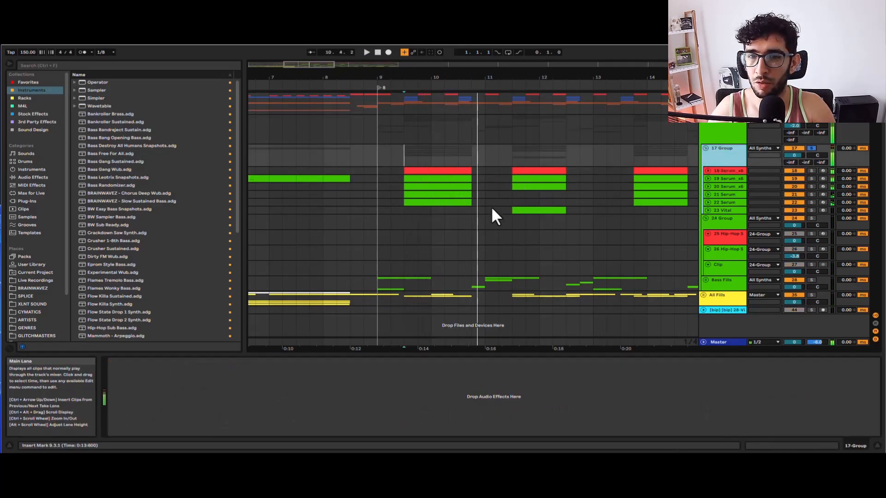
Solo the 24 Group instead and play it from 17.3.1 to hear the second bass section alone.
scroll(492, 206, down, 5)
click(441, 237)
key(space)
click(441, 219)
click(714, 218)
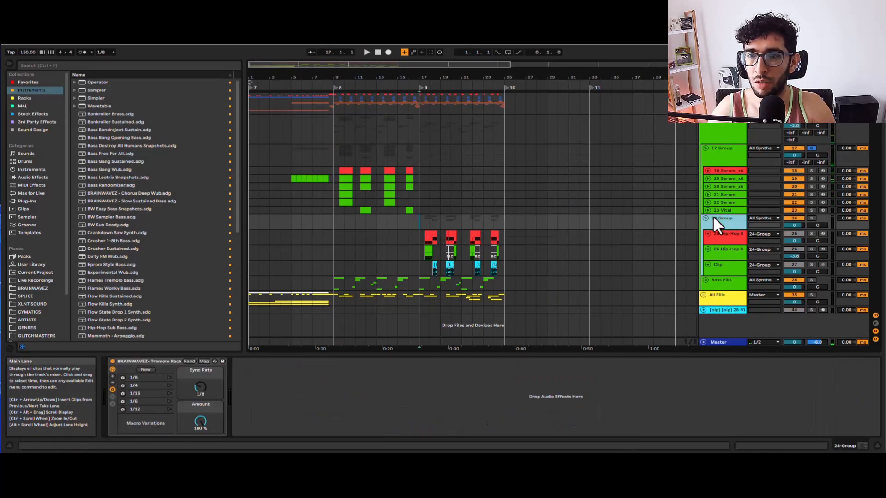
scroll(439, 222, up, 4)
click(414, 220)
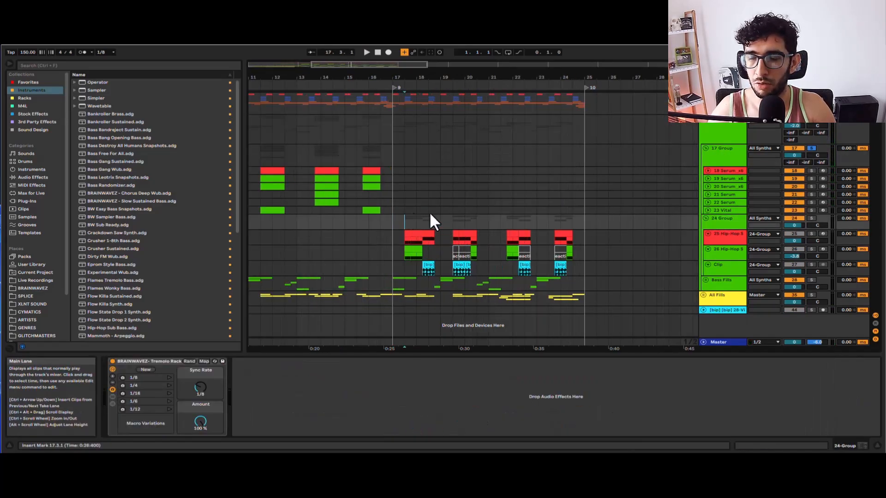
key(space)
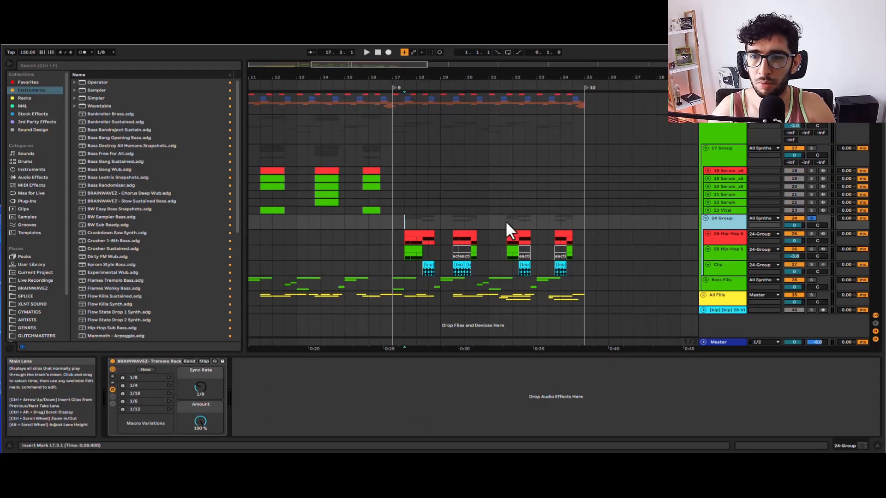
scroll(436, 215, down, 4)
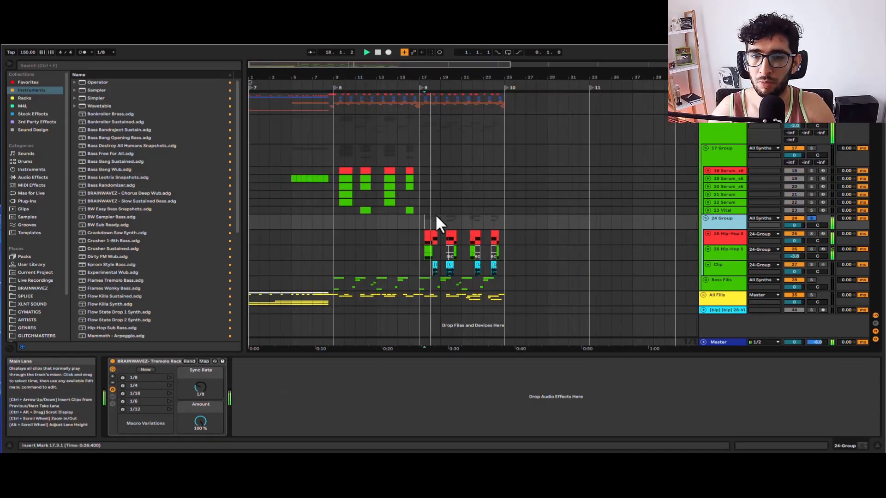
key(space)
Unfold the Bass Fills group to show its individual tracks.
click(333, 281)
click(705, 281)
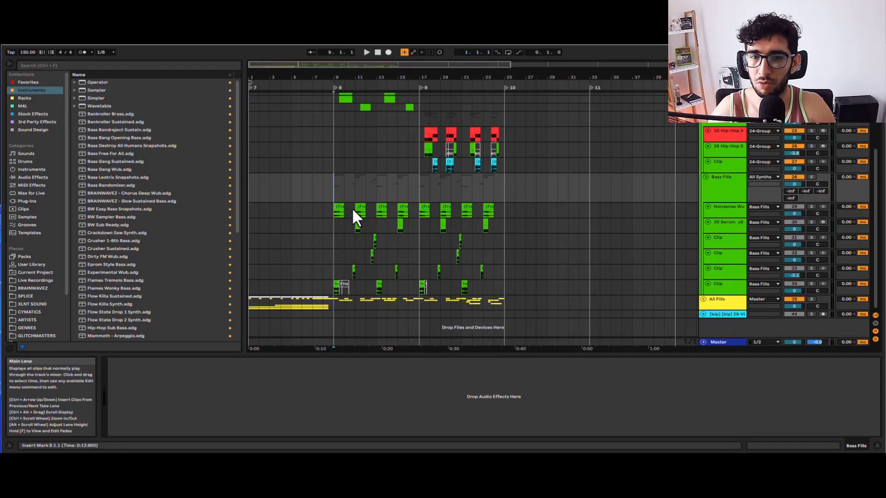
Solo the 19 Serum track within the 17 Group and play its clip from 9.3.1 to 10.4.1.
scroll(352, 207, up, 5)
click(342, 152)
scroll(347, 155, up, 5)
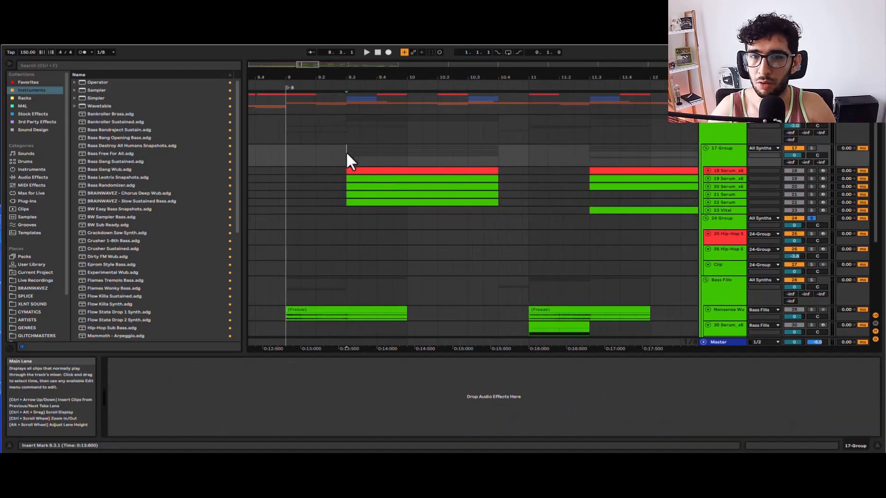
click(718, 178)
click(465, 174)
key(space)
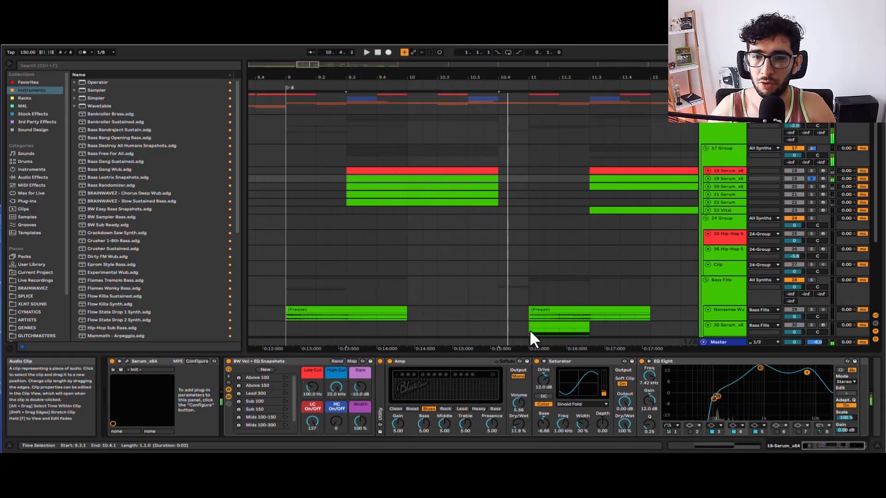
Open the Serum synth on the 19 Serum track and reposition its window over the arrangement.
click(453, 371)
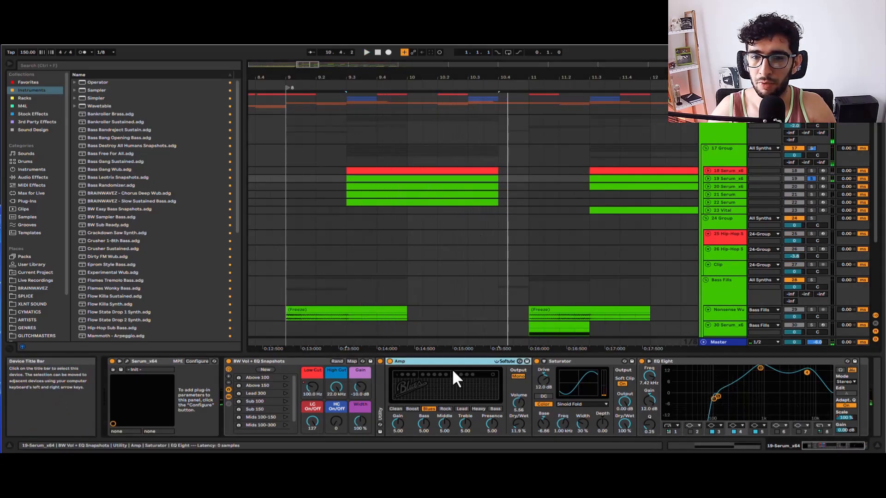
click(127, 362)
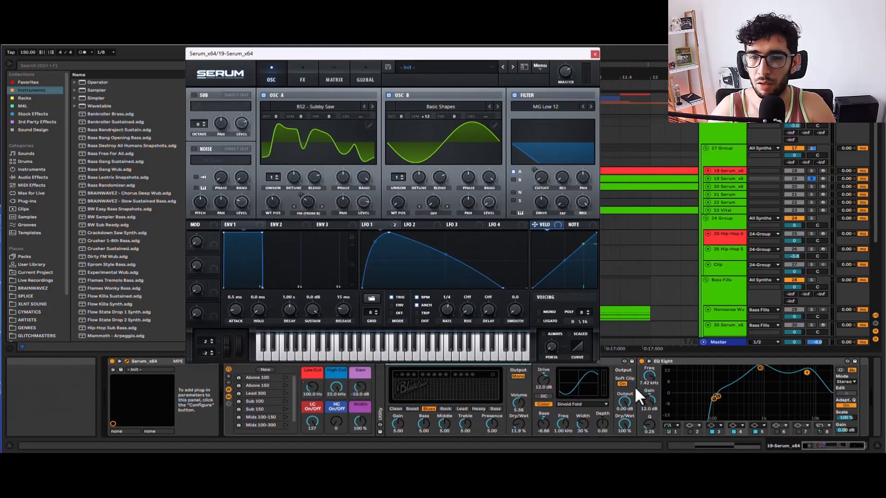
drag(435, 44, 644, 74)
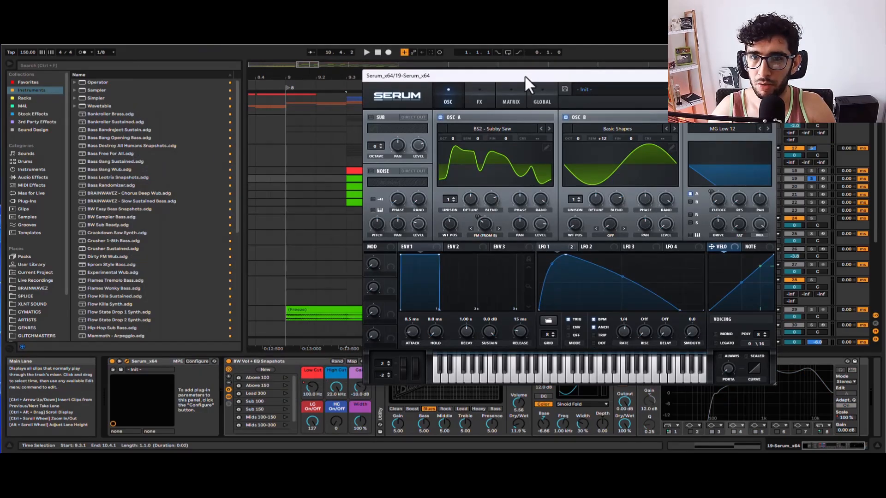
drag(524, 75, 148, 32)
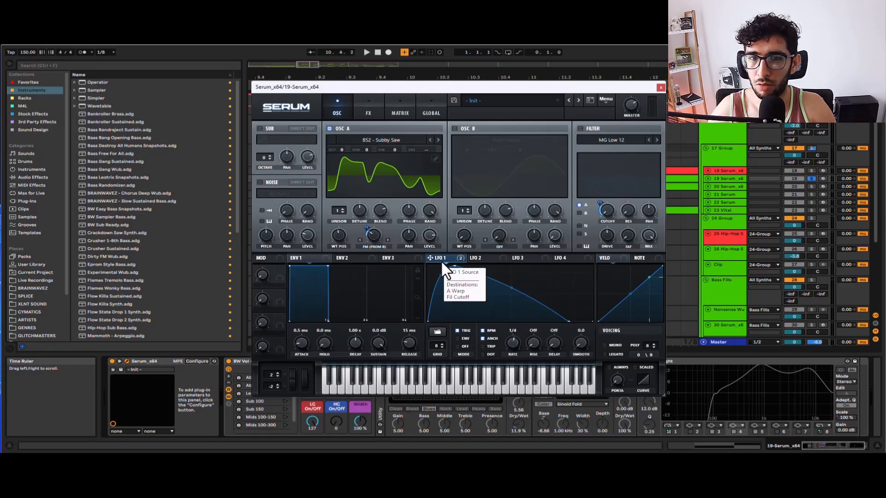
Enable Serum's MG Low 12 filter and play the clip to hear the filtered oscillator A.
click(581, 129)
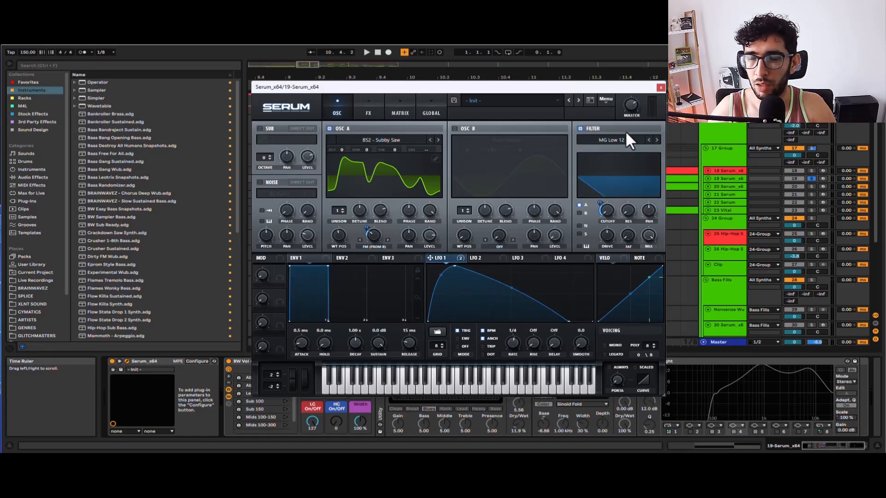
key(space)
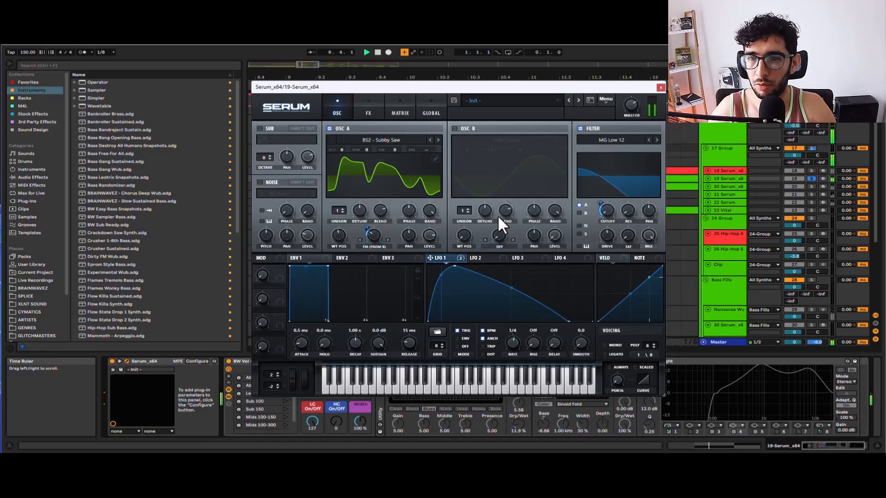
key(space)
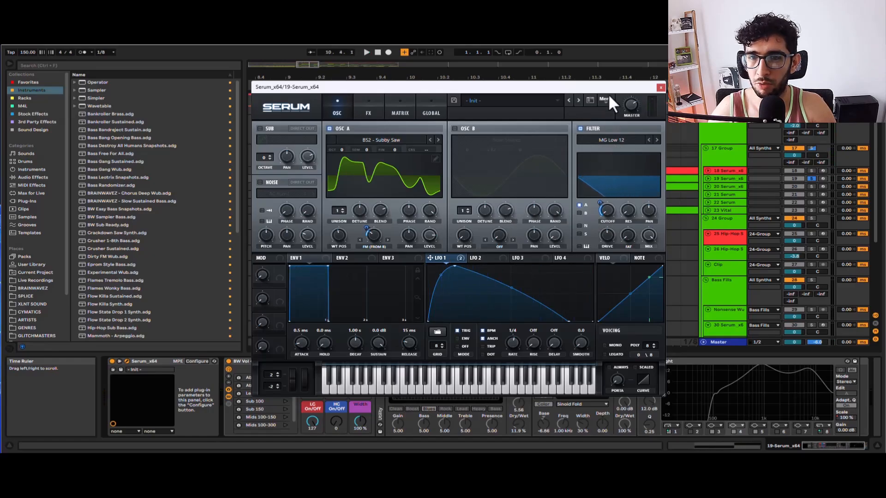
Turn on Serum's oscillator B with the Basic Shapes wavetable and play the clip to hear the FM modulation.
drag(515, 84, 515, 64)
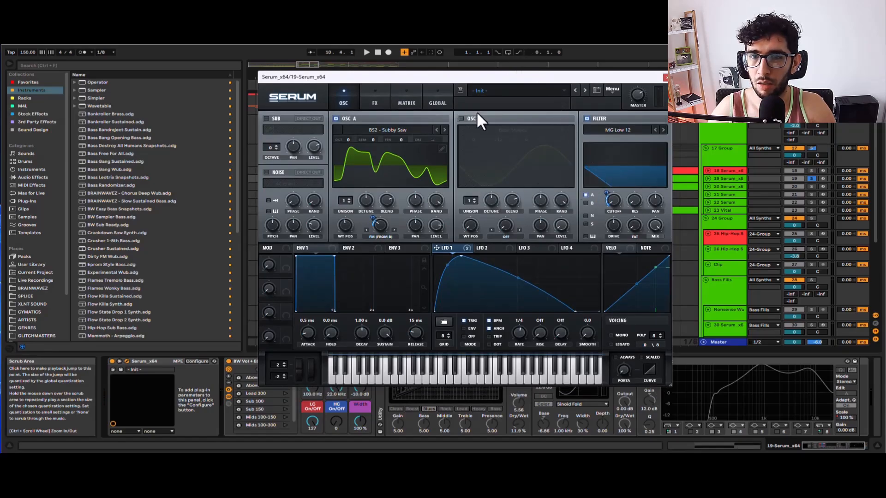
click(461, 118)
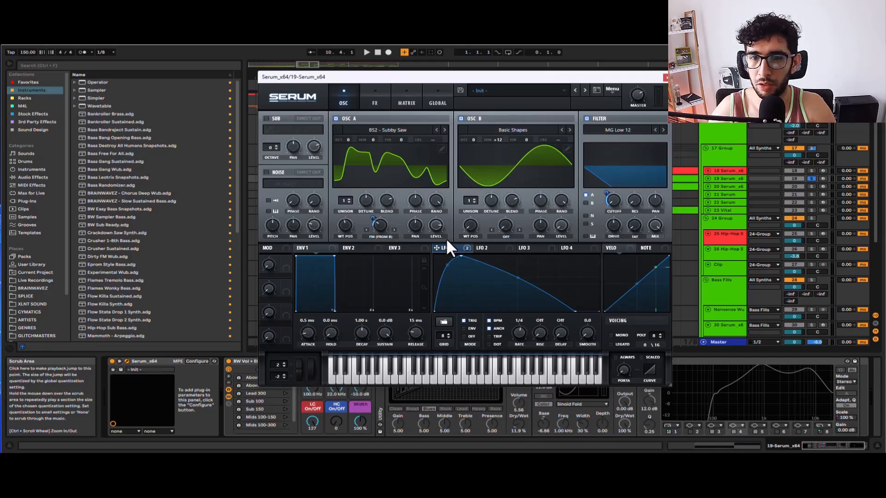
key(space)
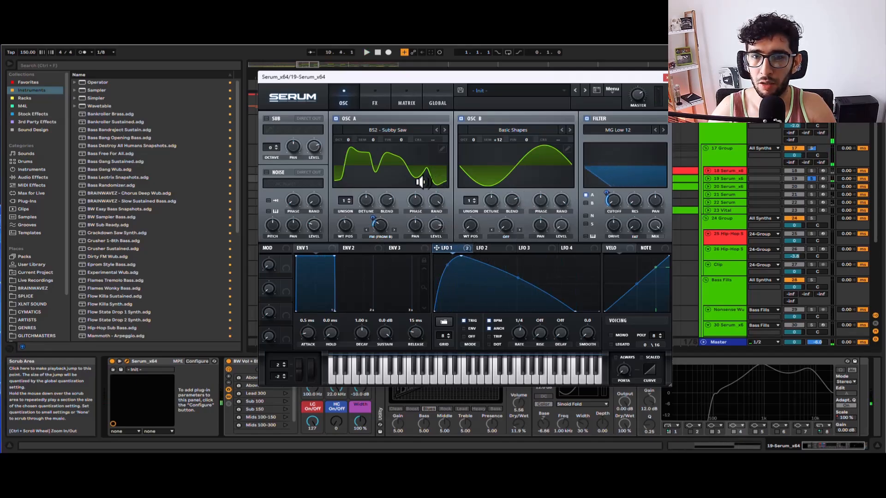
Enable the Hyper/Dimension, multiband Compressor and Reverb effects in Serum while auditioning the bass.
click(376, 94)
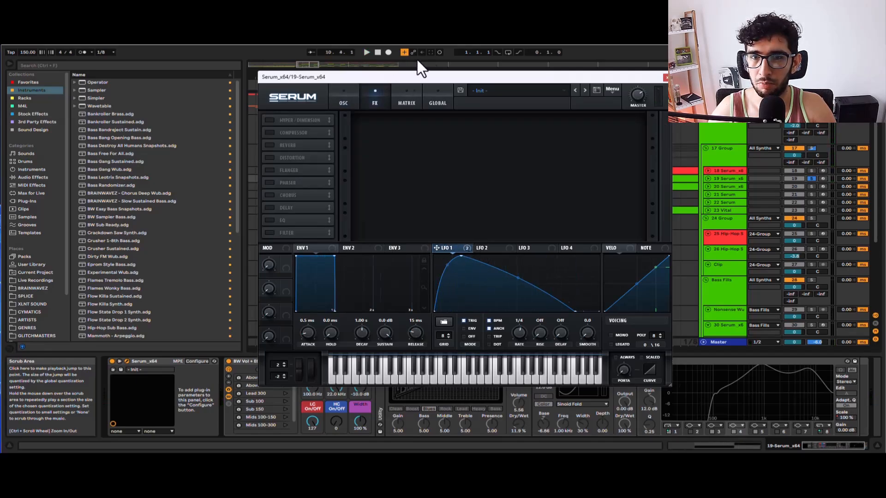
mouse_move(417, 77)
mouse_down()
mouse_move(381, 79)
mouse_move(424, 83)
mouse_up()
click(285, 130)
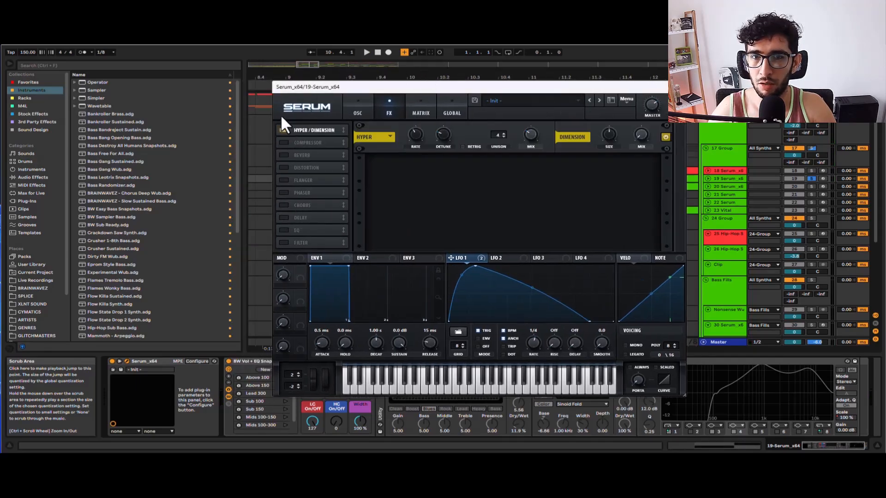
click(284, 143)
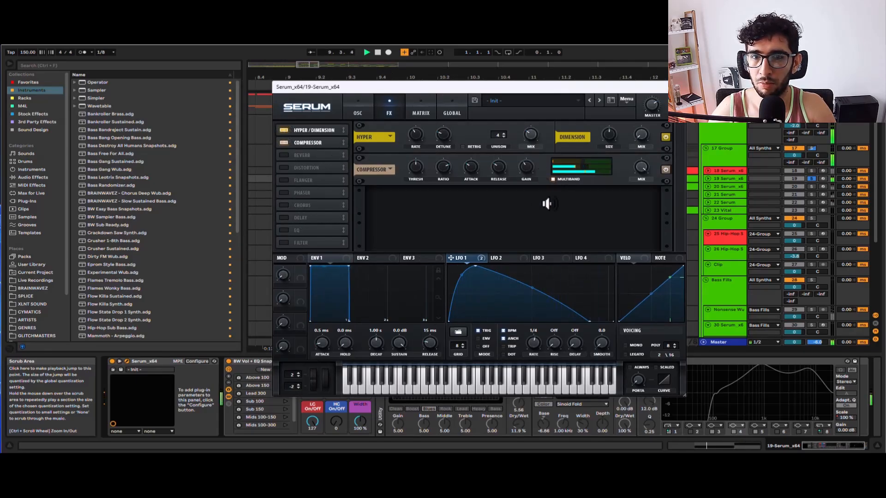
click(284, 155)
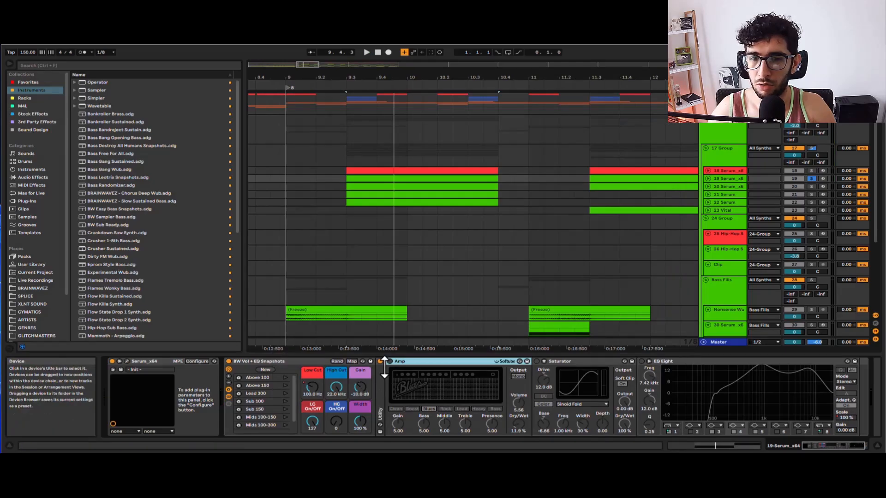
Activate the Amp device with its Blues model at 11.9 % dry/wet and play the bass through it.
click(390, 362)
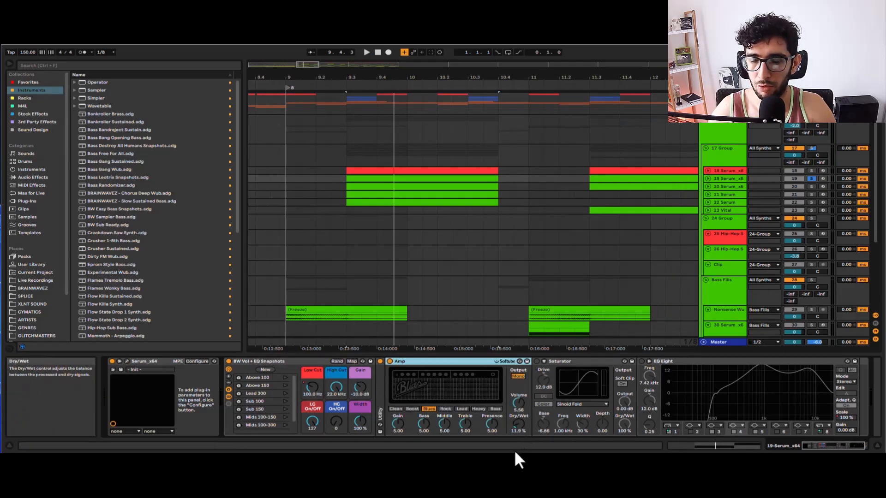
key(space)
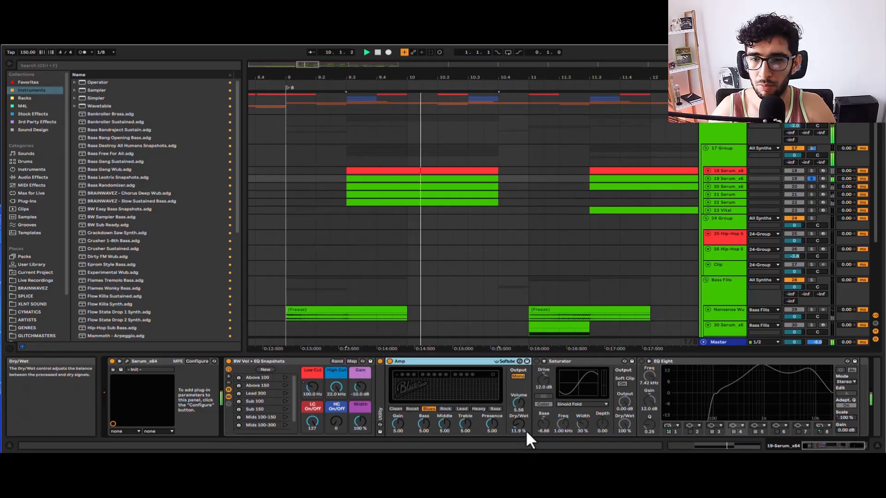
key(space)
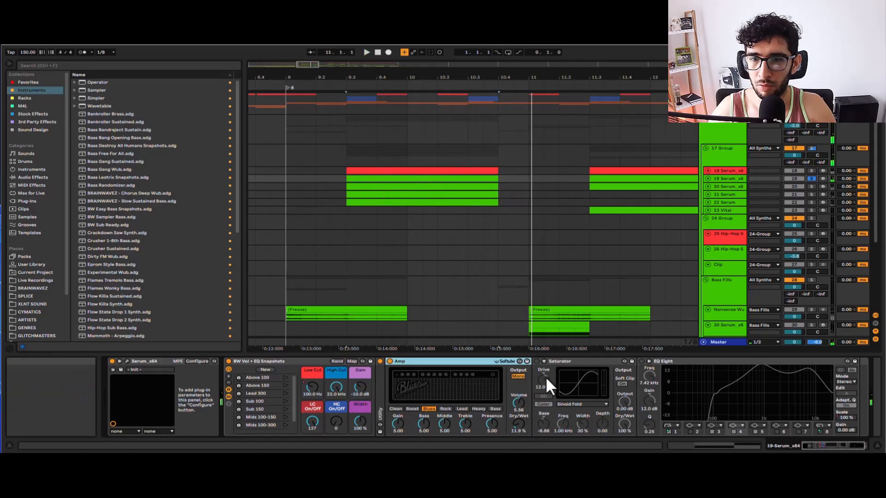
Activate the Saturator and EQ Eight on the 19 Serum track, audition the bass and inspect the EQ curve.
click(537, 362)
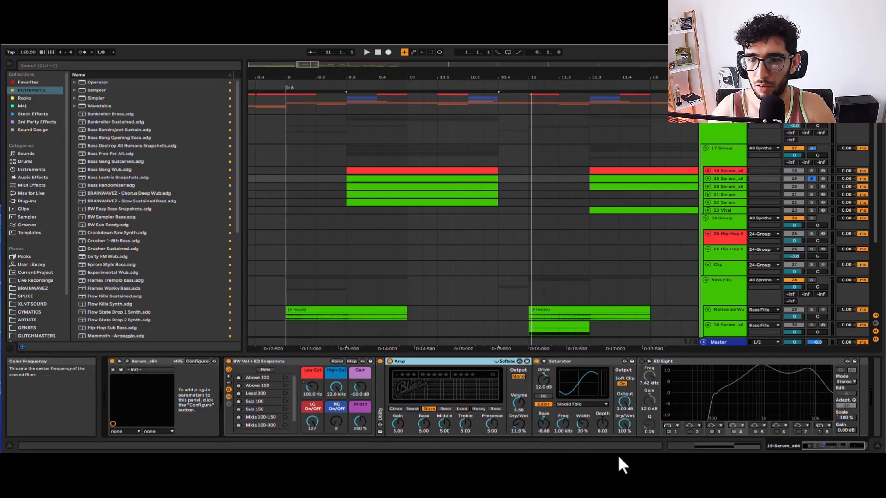
key(space)
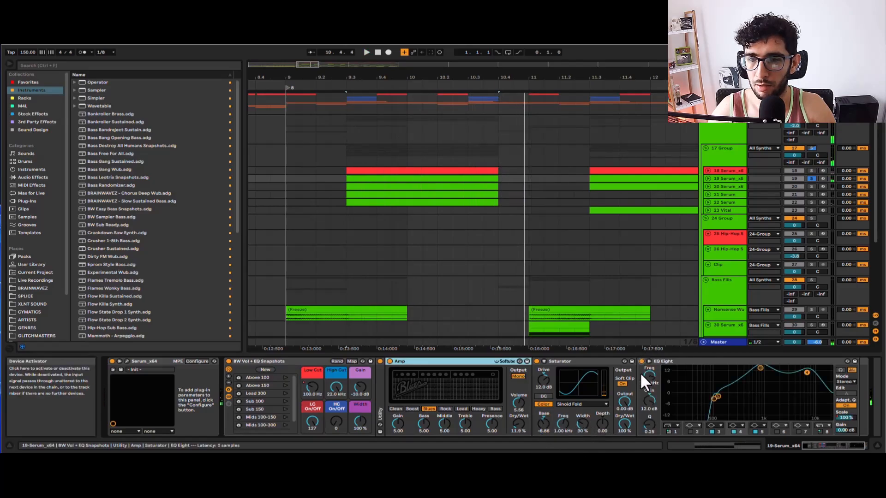
click(807, 445)
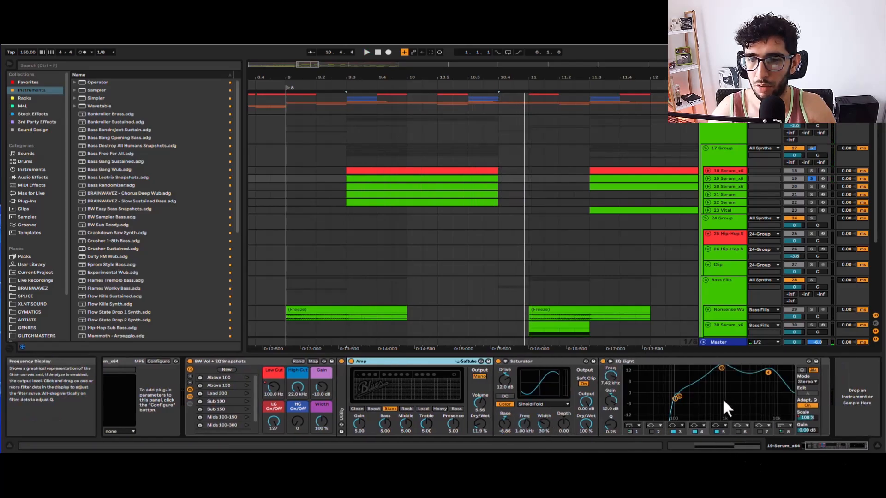
drag(777, 393, 739, 379)
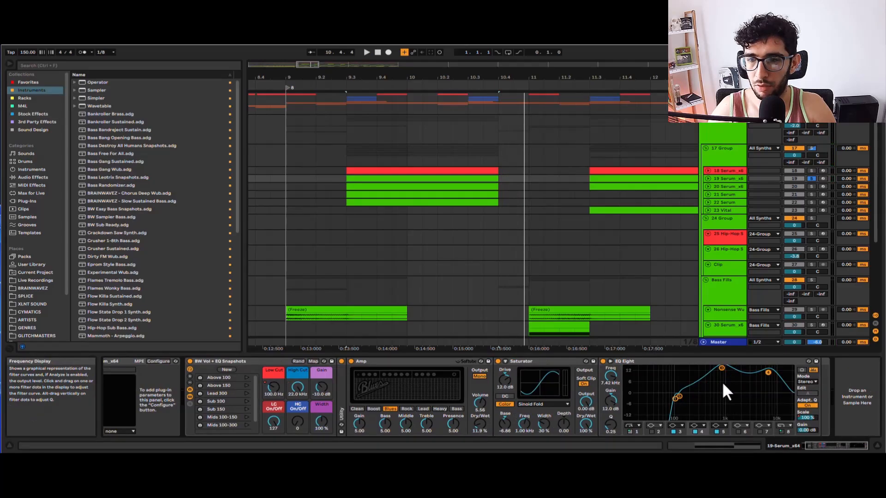
Inspect the boost and low-cut bands of the 19 Serum track's EQ Eight while playing the bass clip.
click(721, 369)
click(768, 373)
click(721, 368)
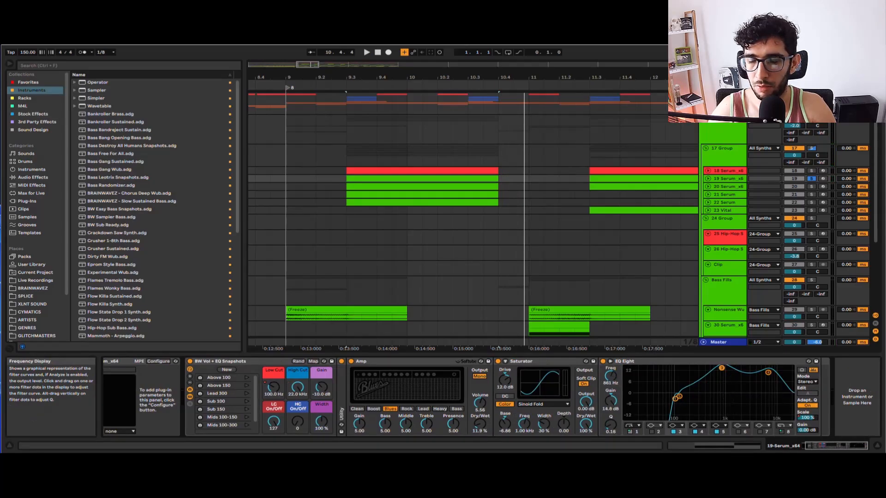
click(774, 396)
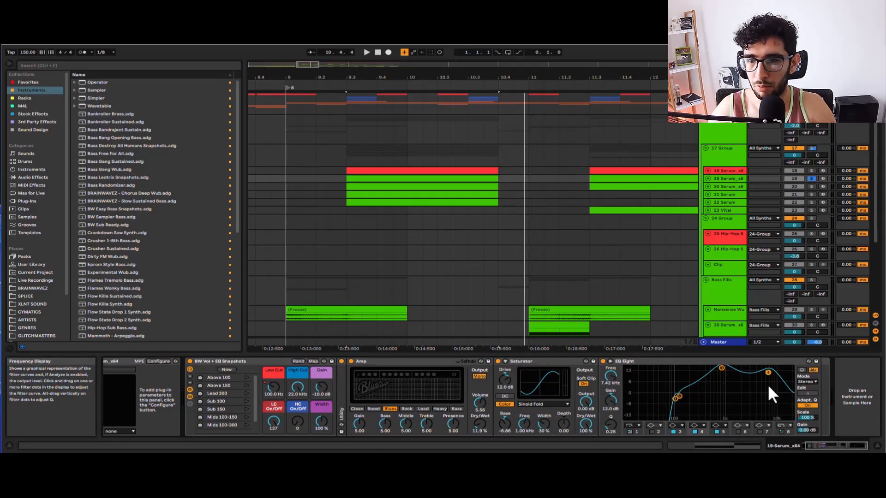
key(space)
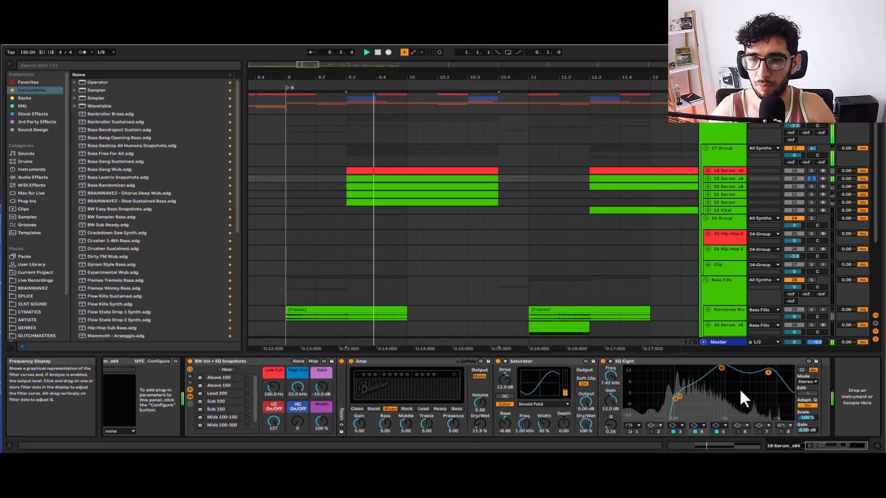
click(632, 362)
key(space)
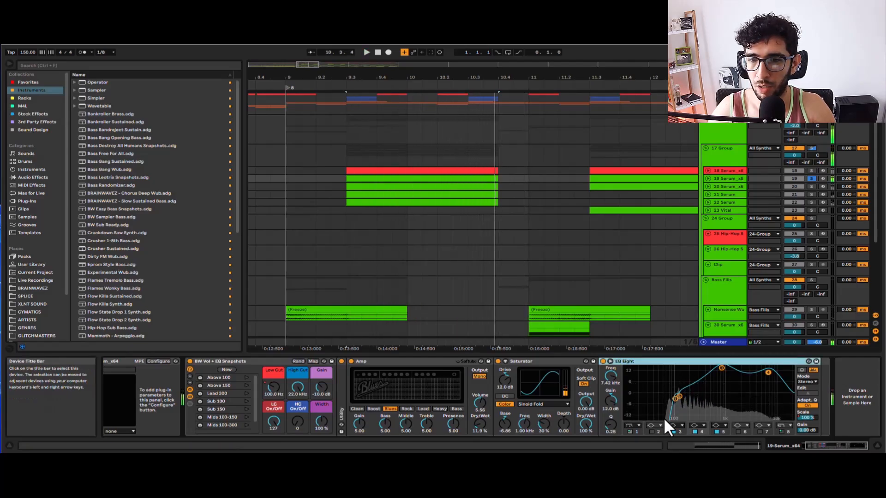
click(673, 421)
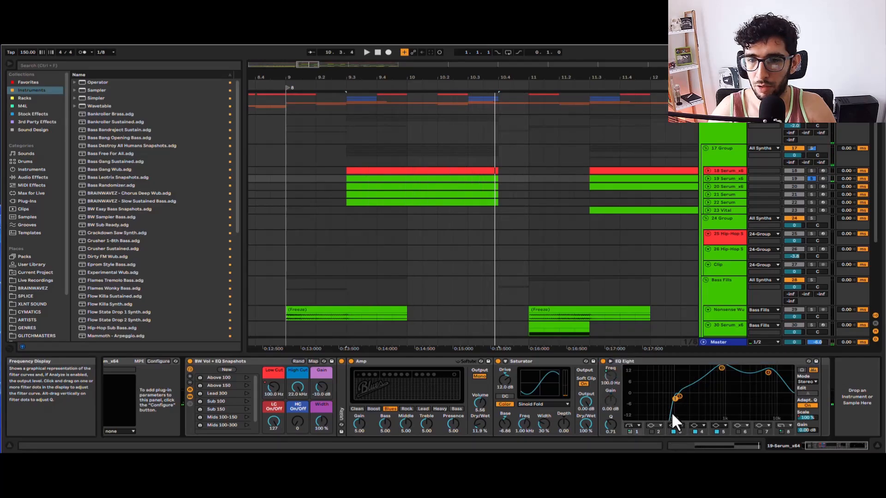
Unfold the 18 Serum track, solo it and play its clip on its own.
click(415, 169)
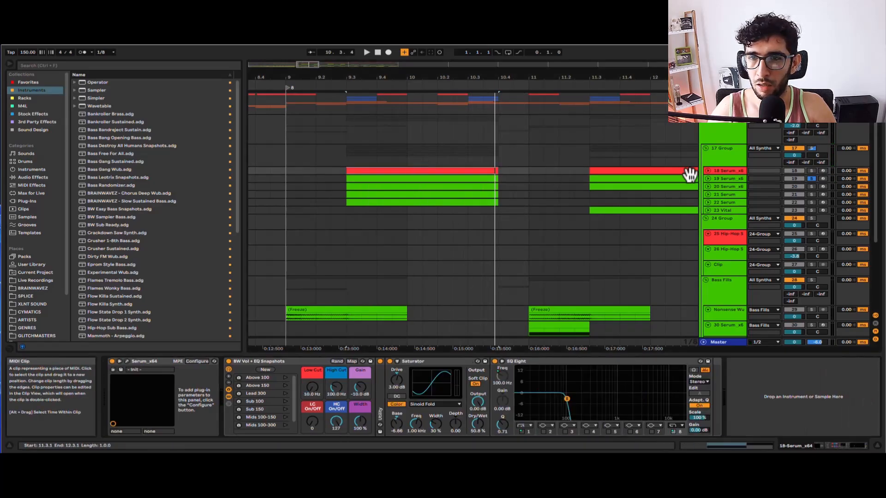
click(707, 169)
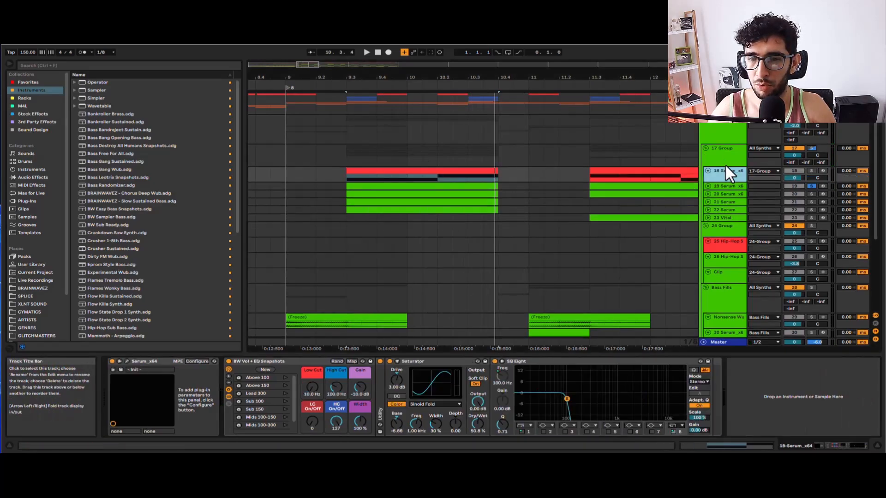
key(space)
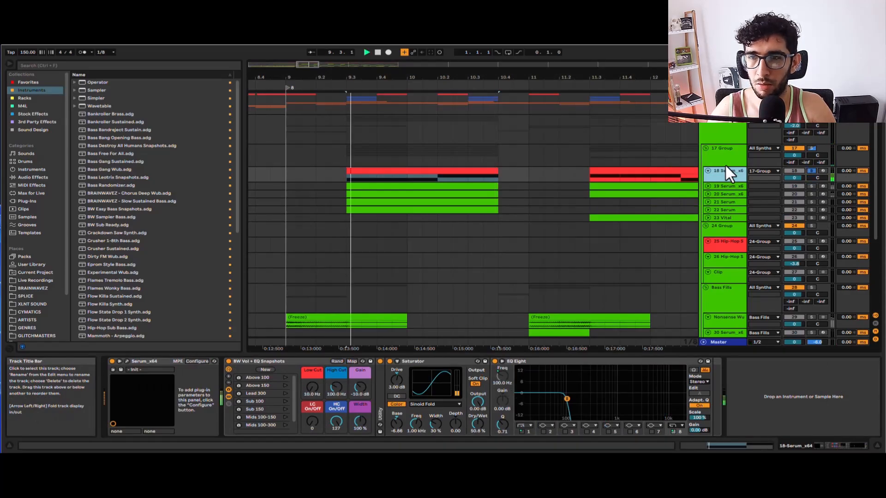
key(space)
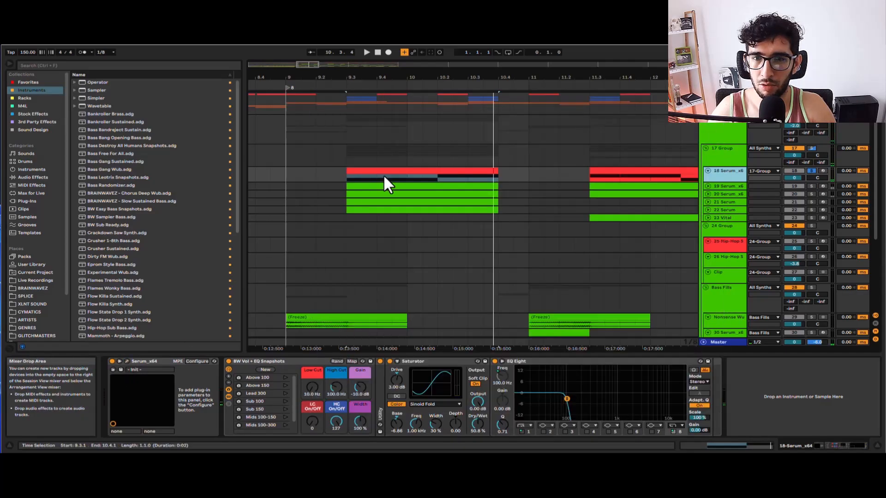
Examine the oscillator and effects settings in the 18 Serum track's Serum, play the clip and check the track's Saturator.
click(126, 373)
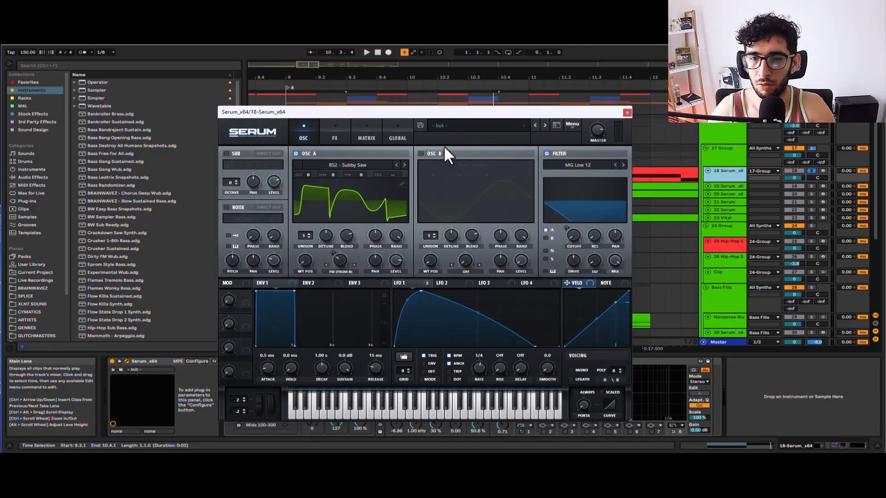
click(327, 121)
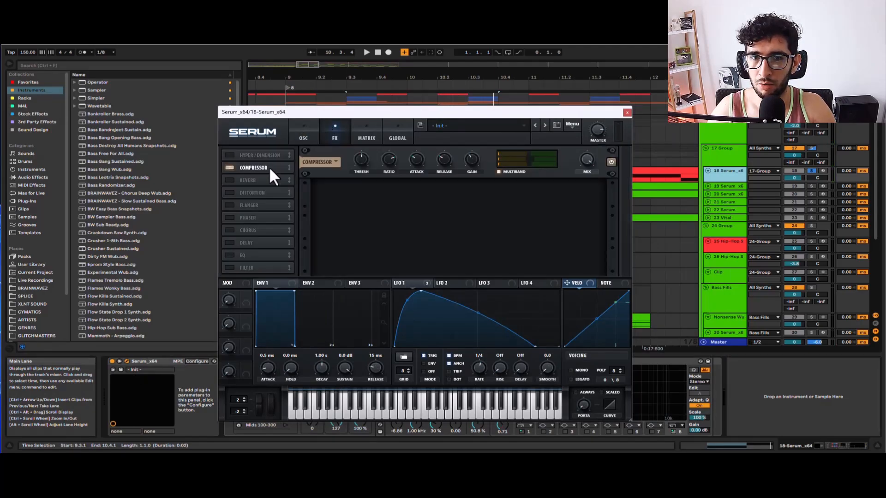
click(304, 134)
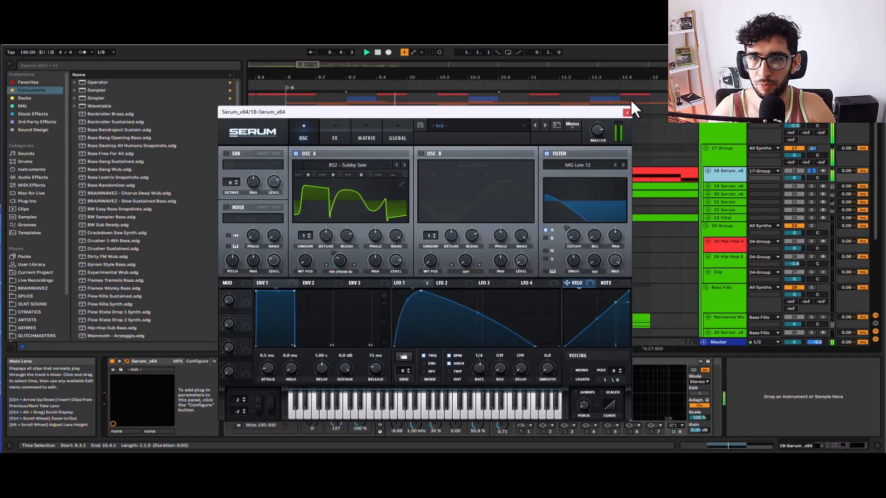
click(627, 112)
click(423, 373)
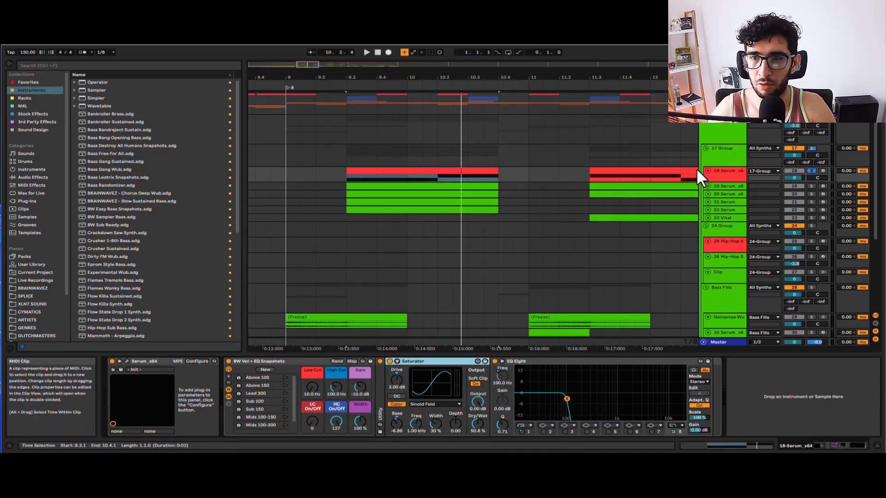
Solo the 19 Serum track together with 18 Serum and play both layers from 9.3.1.
click(729, 172)
click(812, 186)
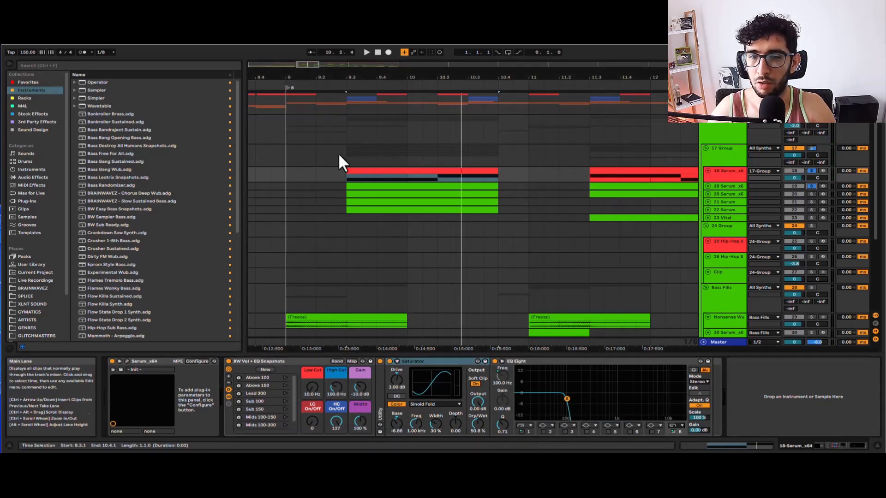
click(348, 138)
key(space)
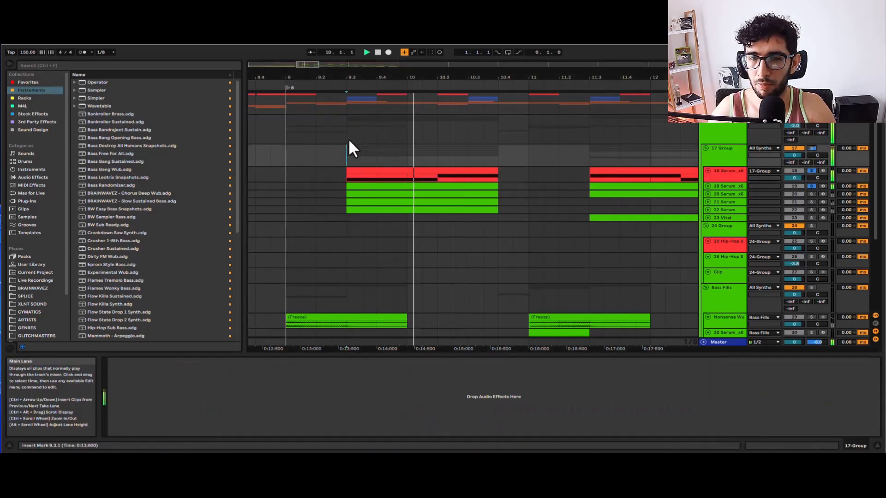
Unfold the 20 Serum track, add it to the soloed layers and audition its clip from 9.3.1.
click(716, 192)
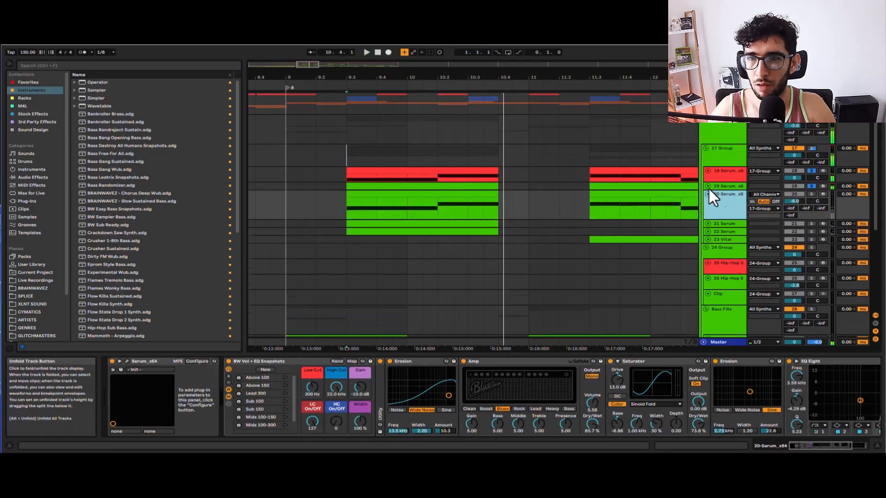
click(378, 193)
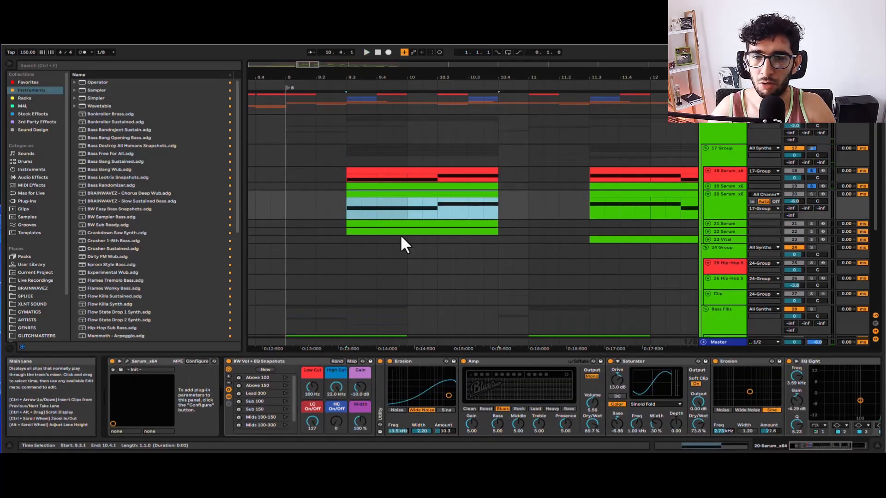
click(397, 179)
key(space)
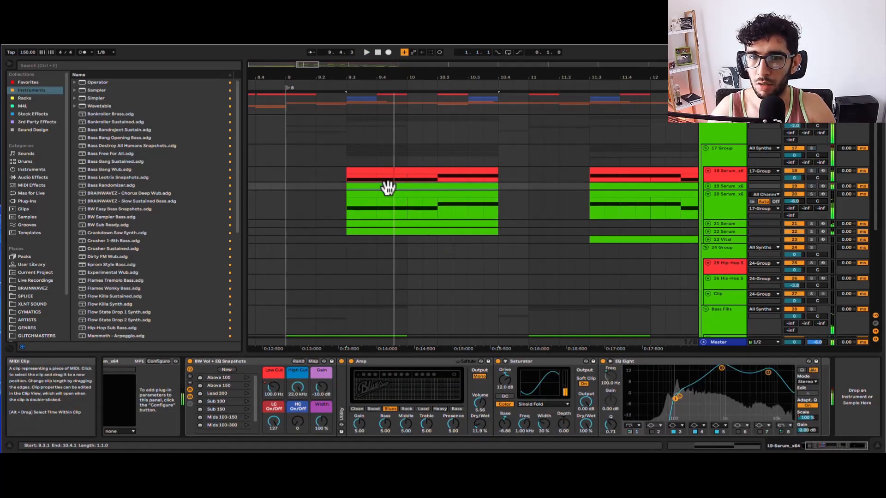
click(388, 189)
key(space)
key(space)
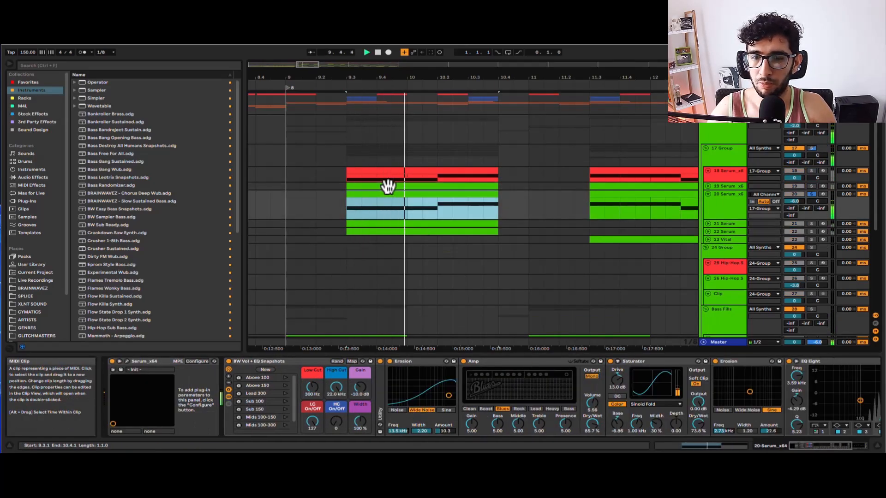
key(space)
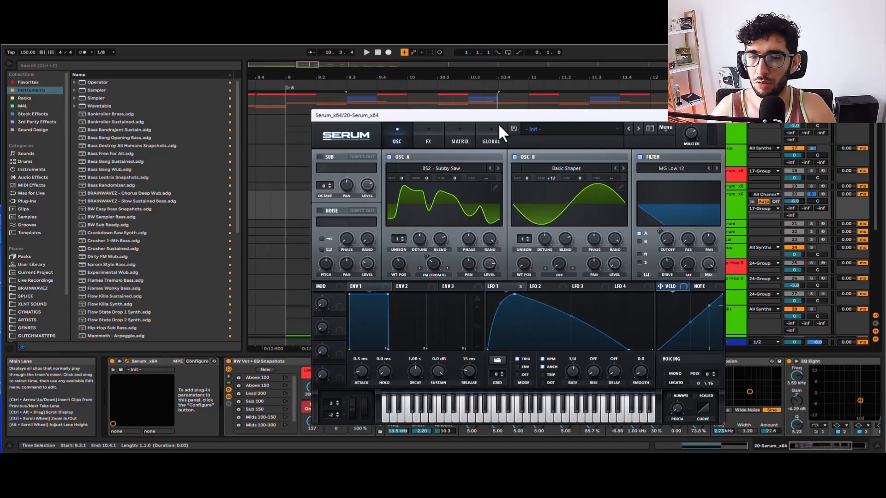
Close the Serum window and look over the 20 Serum track's device chain of Erosion, Amp, Saturator, second Erosion and EQ Eight.
click(716, 115)
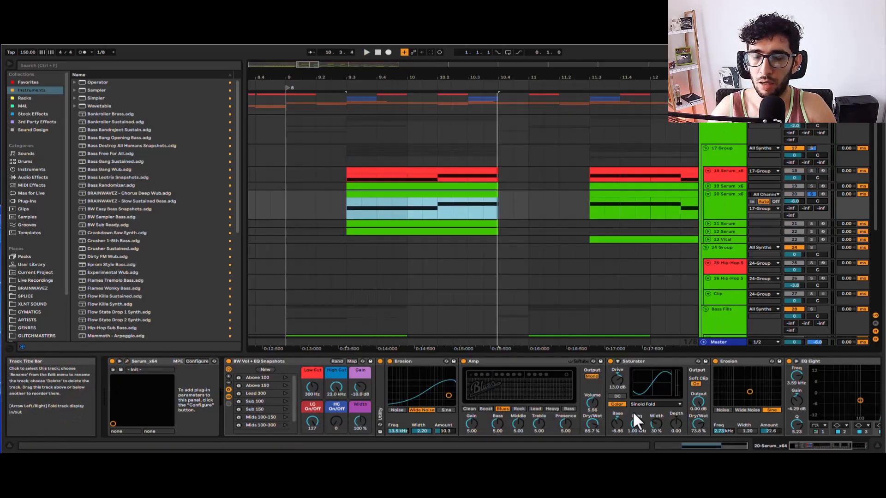
drag(820, 446, 803, 468)
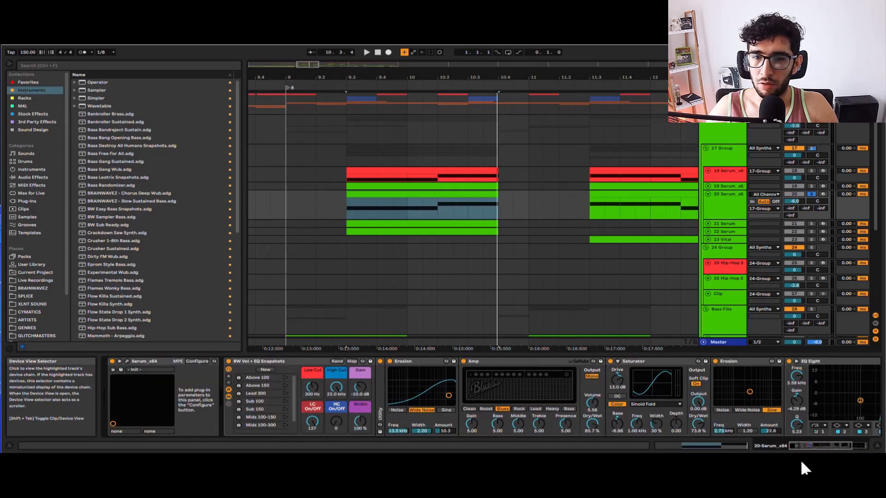
click(398, 372)
click(504, 374)
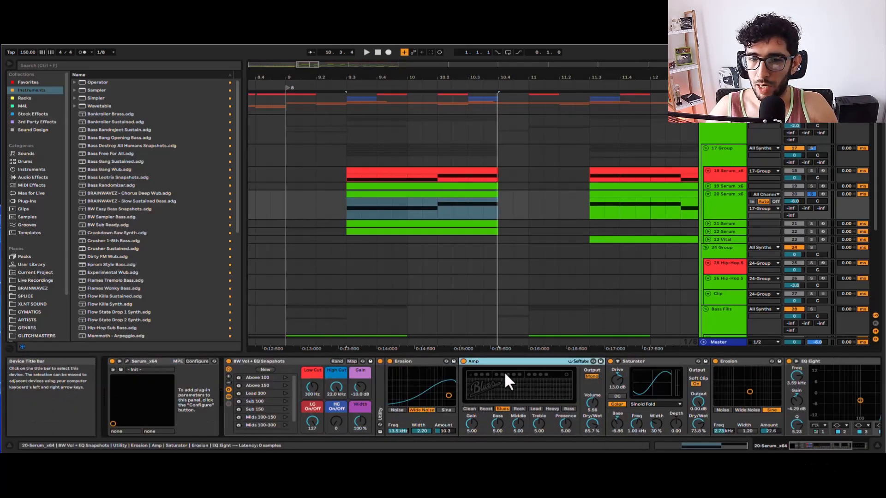
click(644, 373)
click(727, 370)
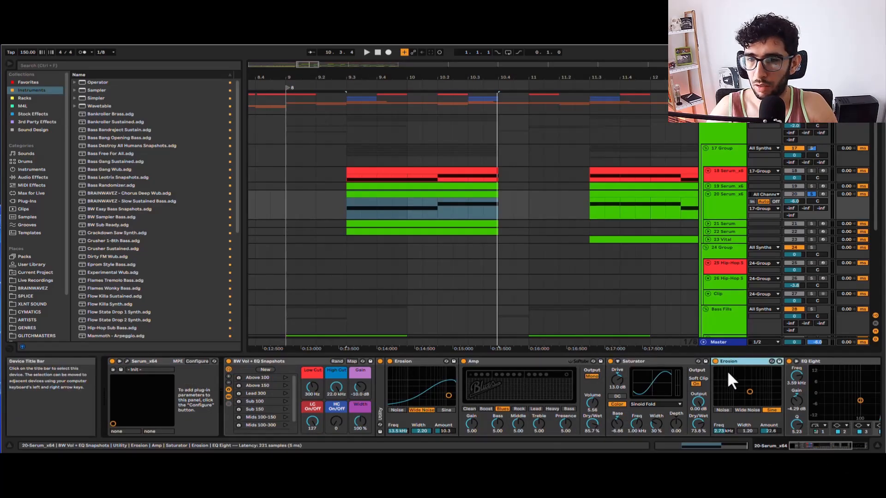
drag(815, 447, 787, 456)
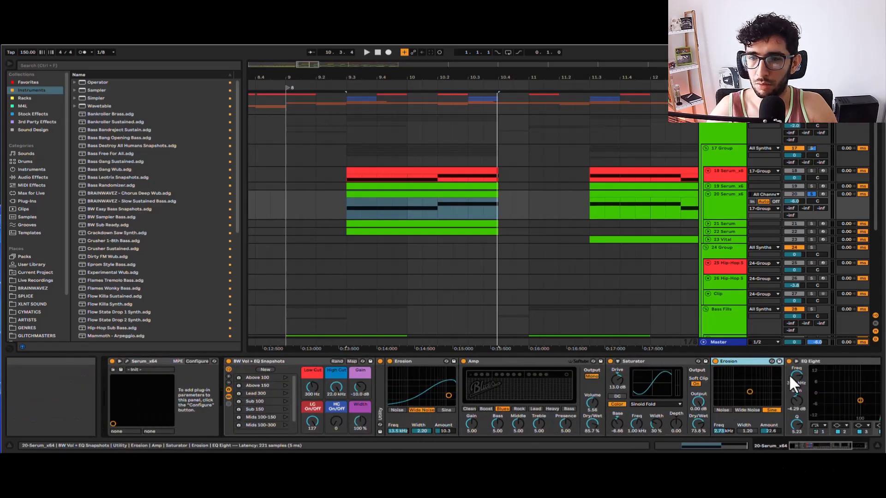
Deactivate all devices from the first Erosion through EQ Eight on the 20 Serum track and play the bass without them.
click(826, 363)
shift+click(427, 363)
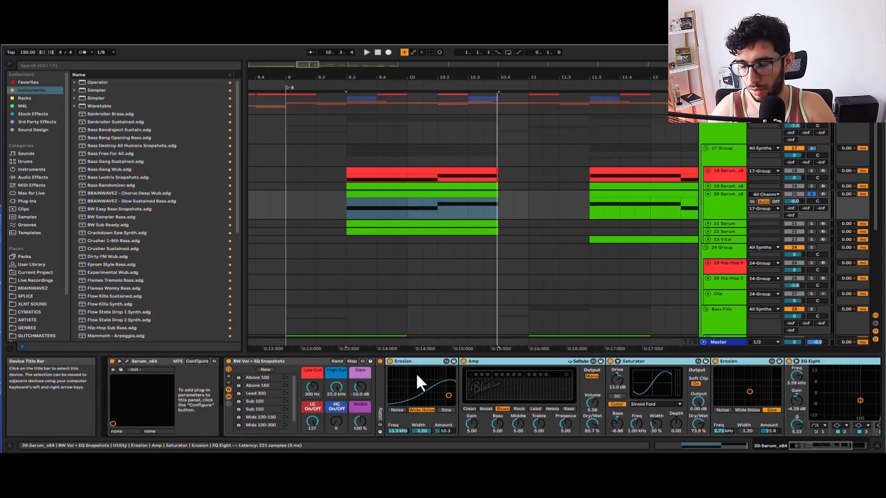
key(ctrl+0)
key(space)
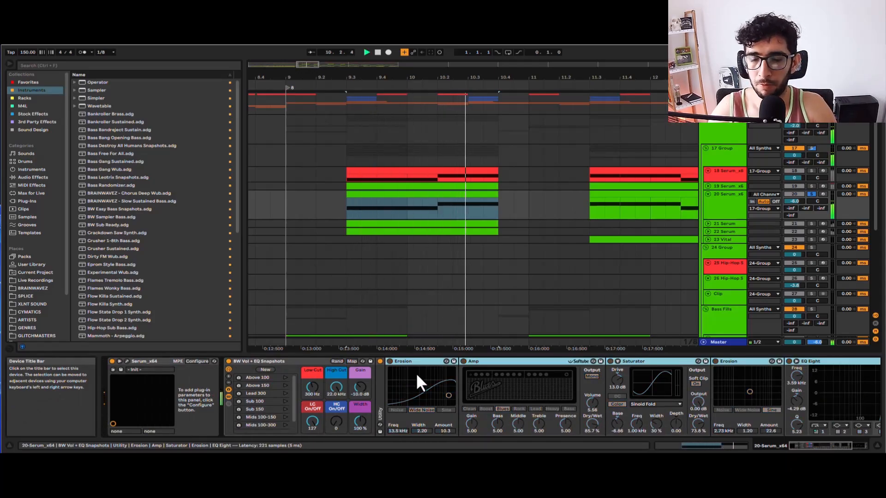
Reactivate the first Erosion and the Blues Amp on the 20 Serum track, auditioning the bass with each.
click(395, 363)
click(390, 362)
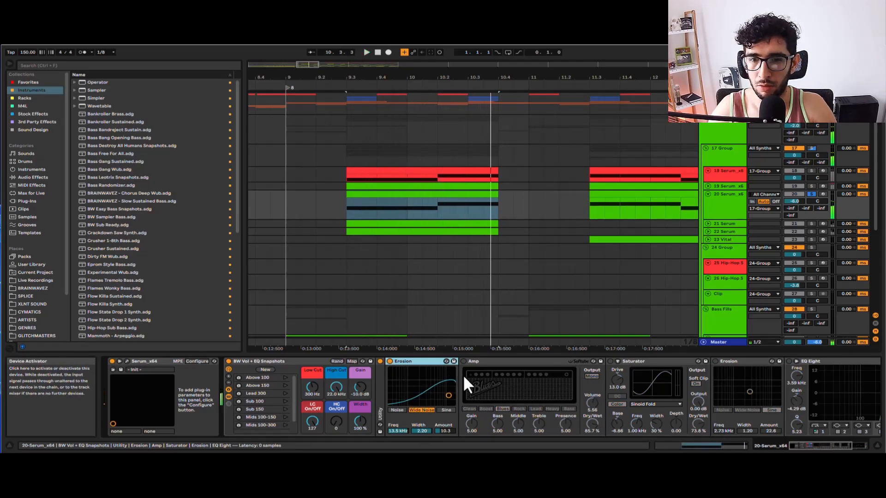
click(463, 361)
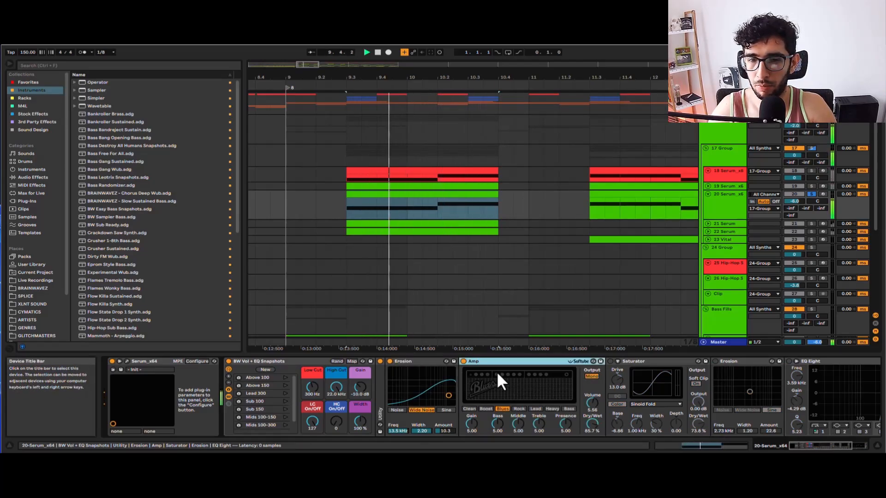
Reactivate the Sinoid Fold Saturator on the 20 Serum track and play the bass through it.
click(634, 376)
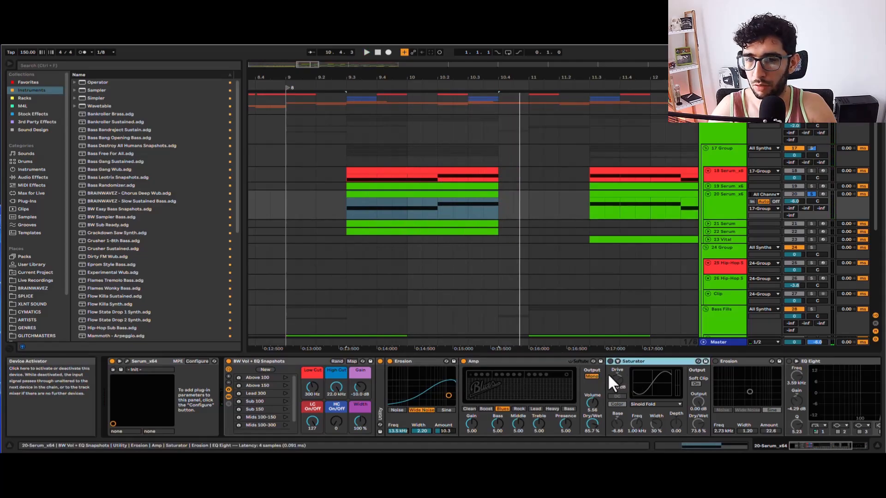
key(0)
key(space)
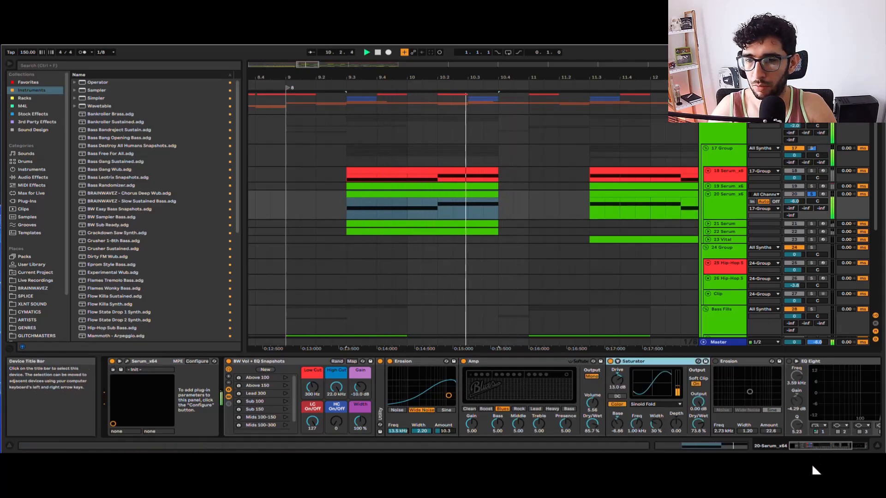
key(space)
Reactivate the second Erosion in Sine mode, play the bass, and turn the 20 Serum track's EQ Eight back on.
click(845, 447)
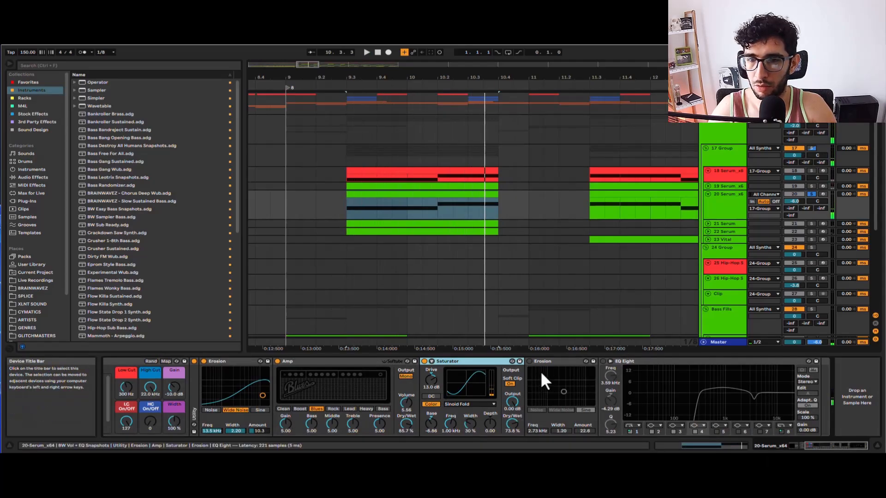
click(529, 372)
key(0)
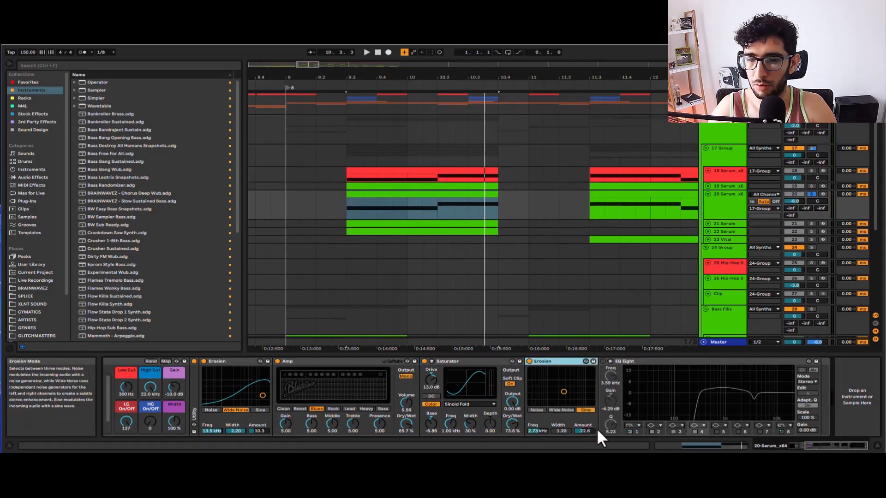
key(space)
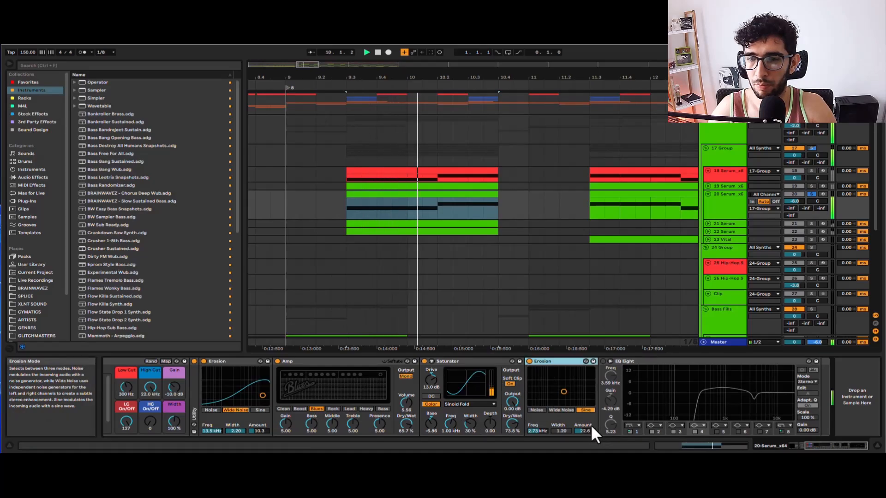
click(603, 362)
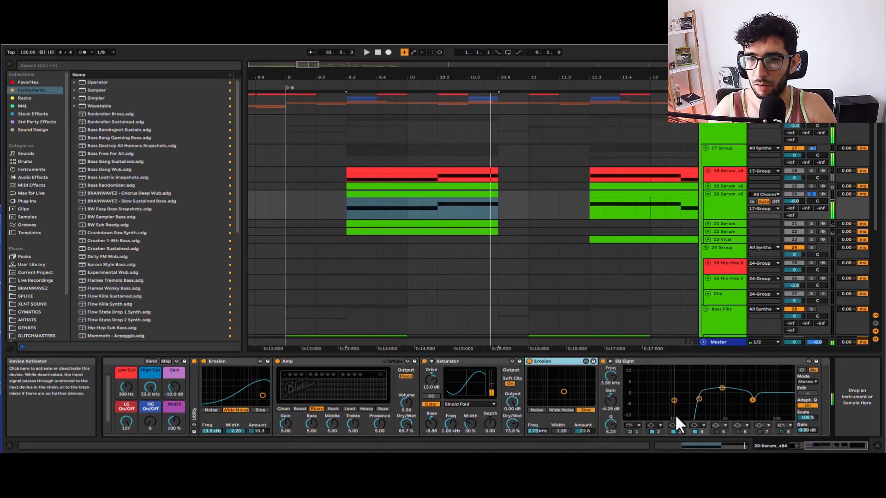
Play the 20 Serum bass through its EQ Eight.
click(699, 413)
key(space)
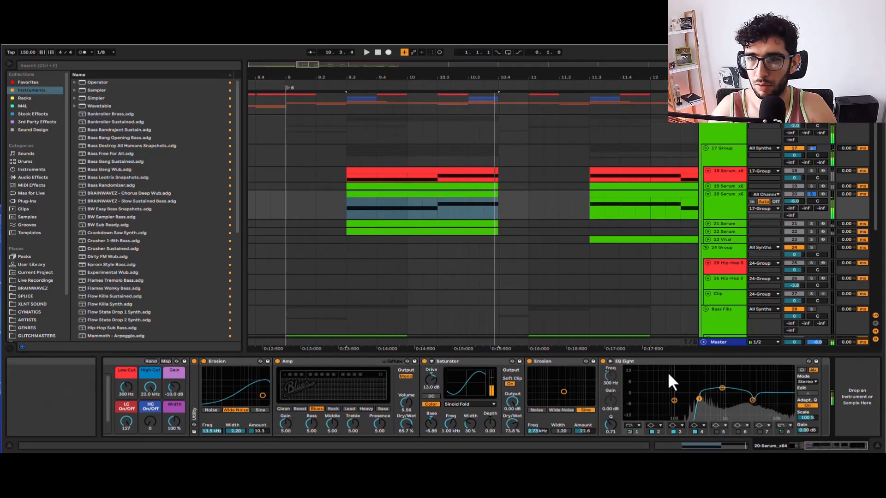
Enlarge and solo the 21 Serum track and play its clip from 9.3.1.
click(725, 211)
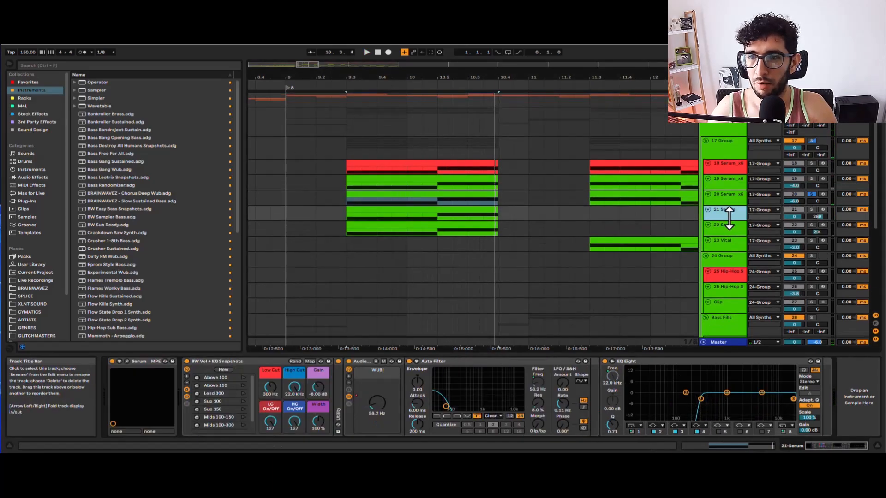
drag(729, 221, 728, 228)
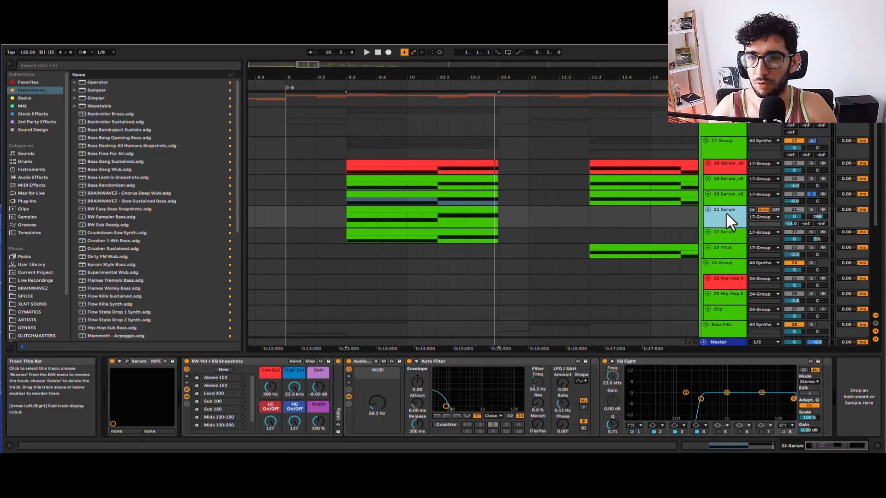
click(353, 218)
key(space)
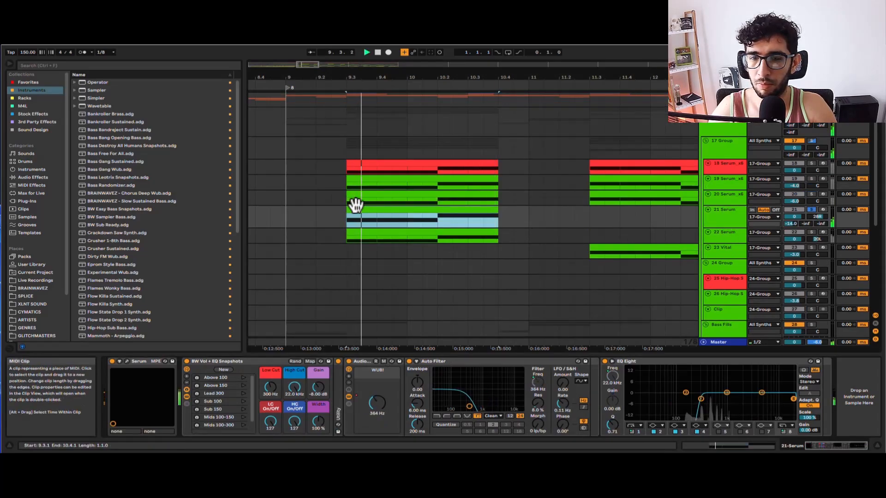
Open Serum on the 21 Serum track, review its oscillator A settings and effects, and close it.
click(123, 372)
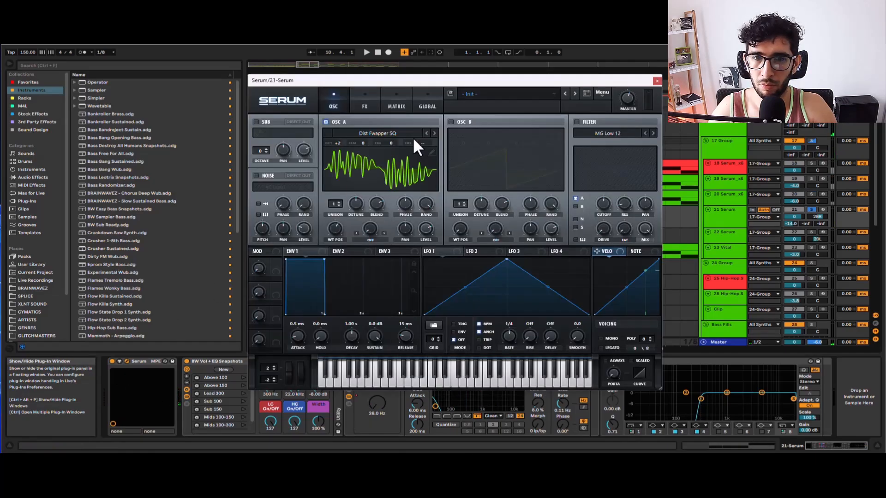
click(359, 97)
click(330, 86)
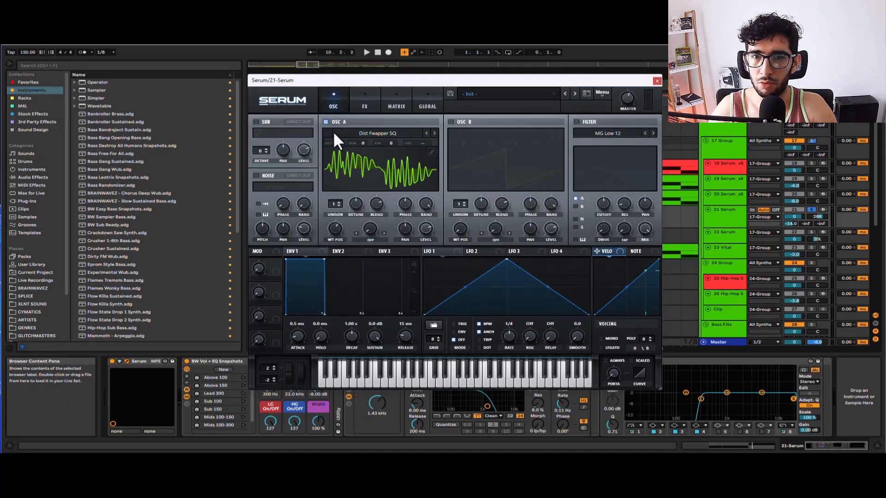
click(333, 131)
click(364, 121)
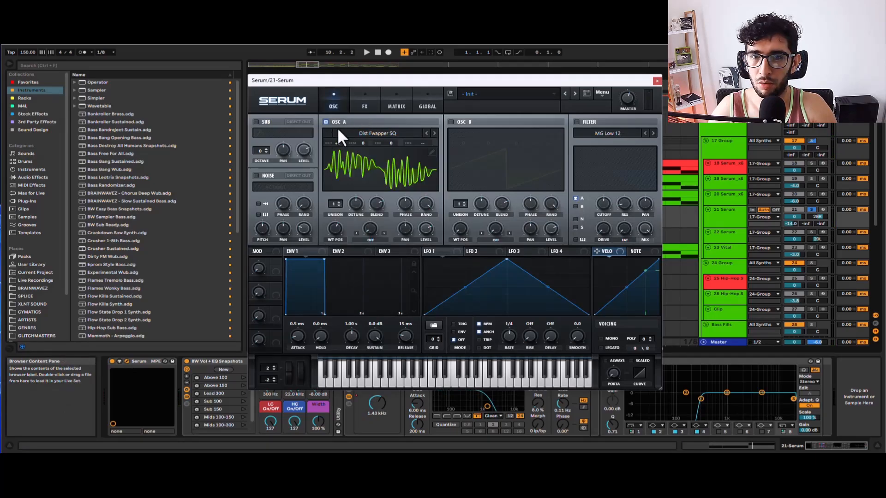
click(363, 96)
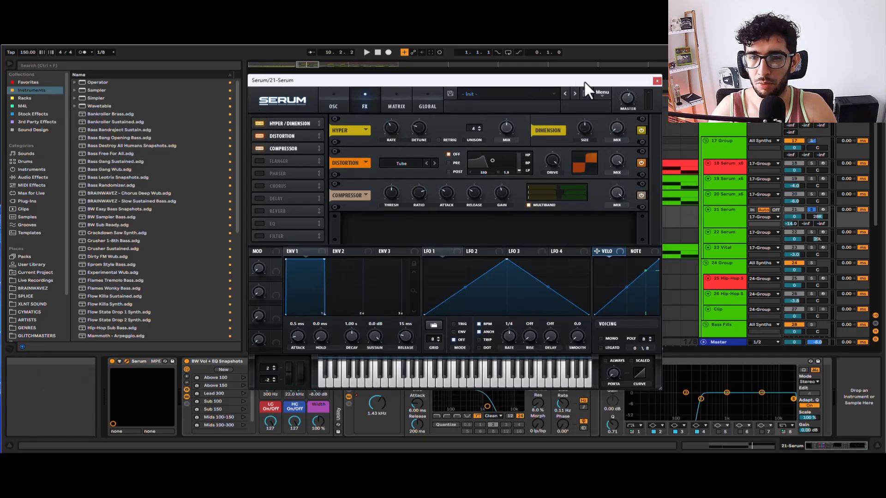
click(657, 80)
Play the 21 Serum bass with the WUB! effect rack bypassed, then reactivate the rack and play the clip again.
click(350, 372)
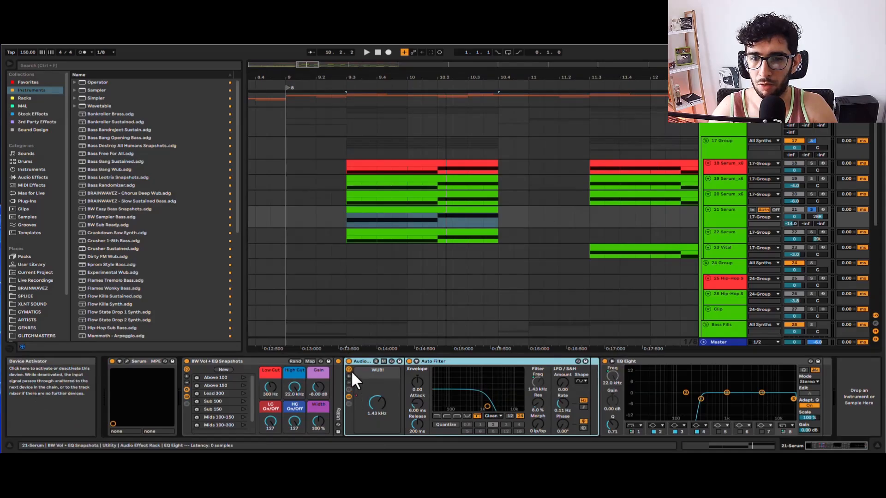
click(349, 372)
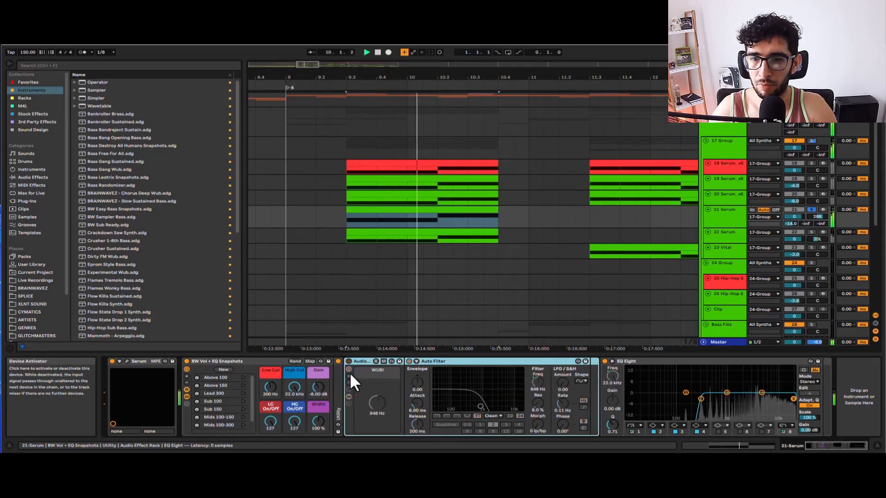
click(349, 373)
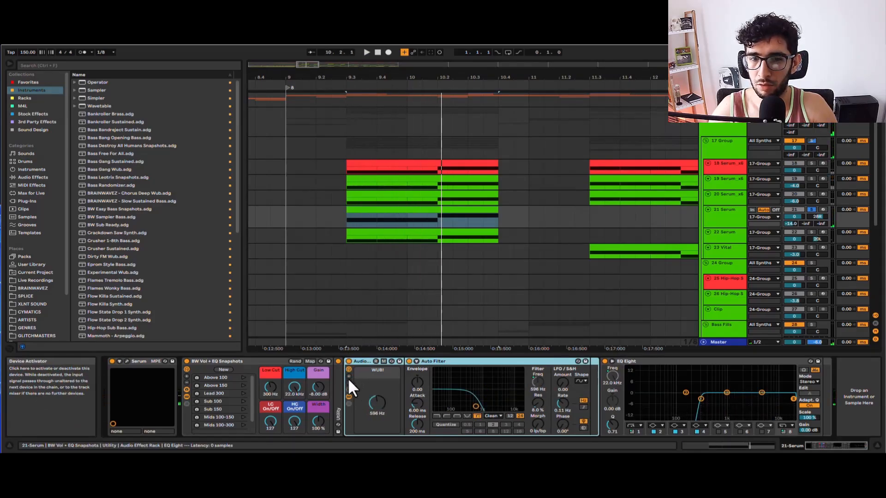
click(374, 214)
key(space)
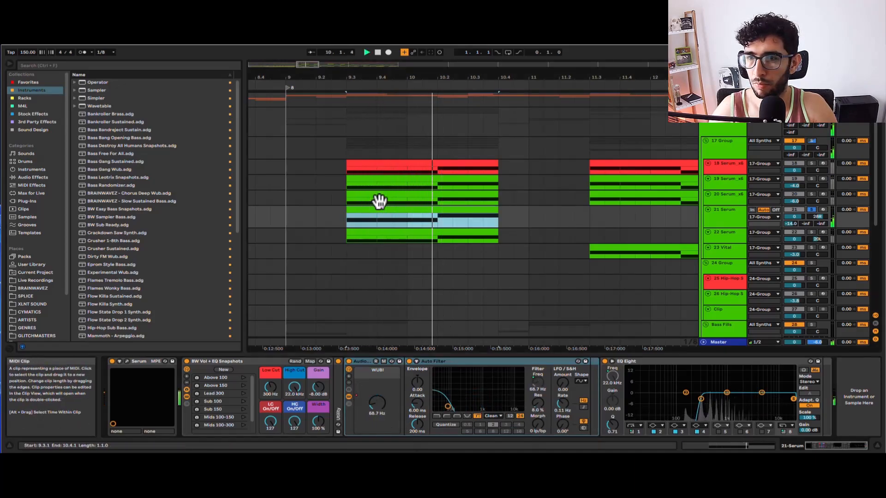
Enlarge and solo the 22 Serum track and select its Serum device.
click(717, 215)
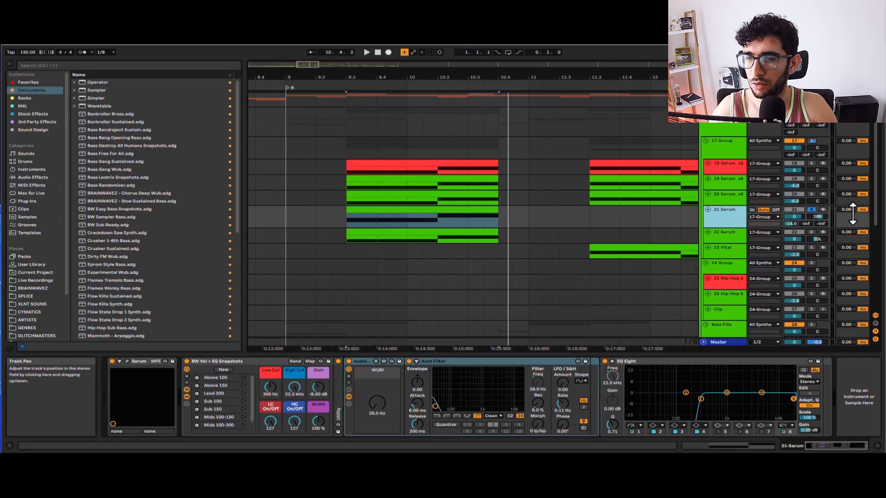
click(726, 233)
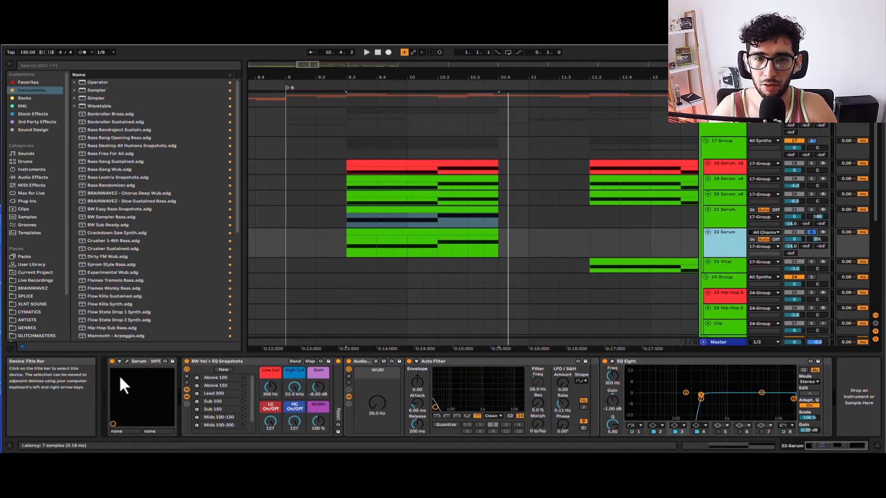
click(133, 383)
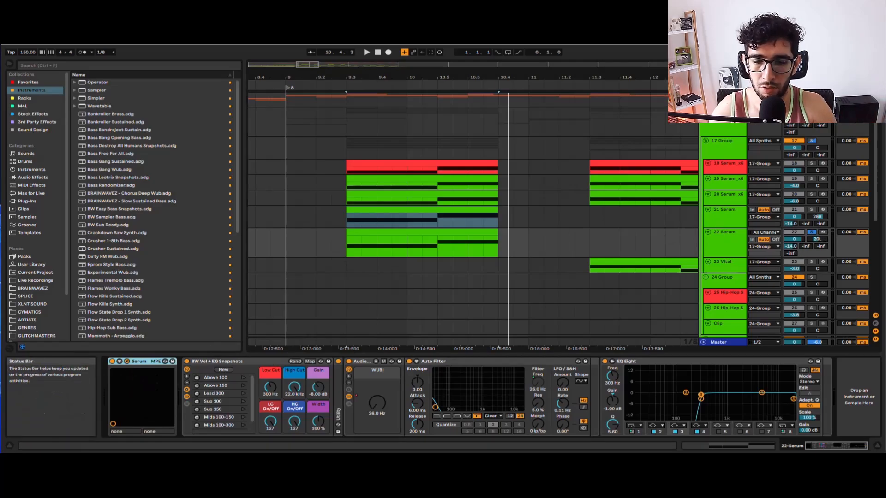
Open Serum on the 22 Serum track, review its oscillator A wavetable and octave, and close it.
drag(329, 453, 378, 97)
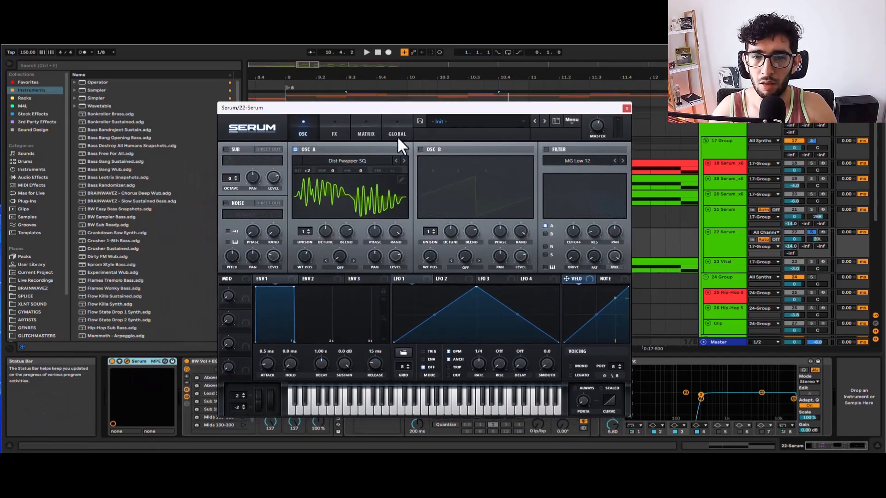
click(327, 123)
click(309, 128)
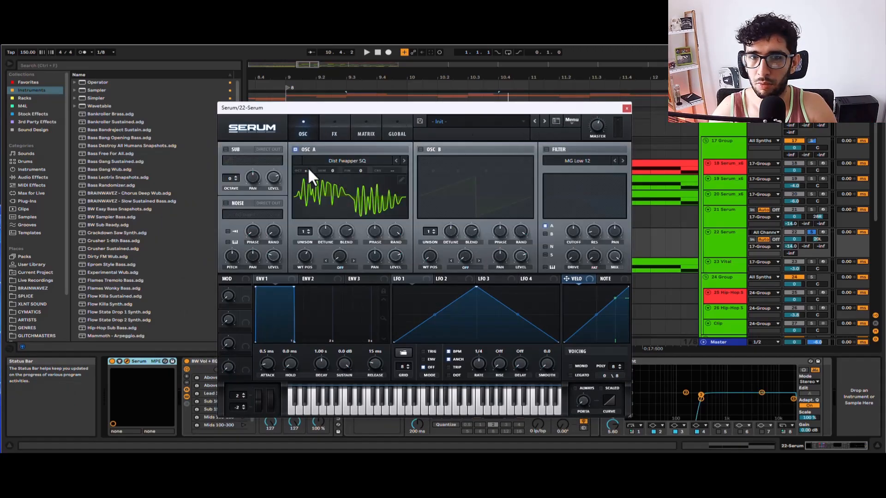
click(626, 108)
Play the soloed 22 Serum bass on its own.
key(space)
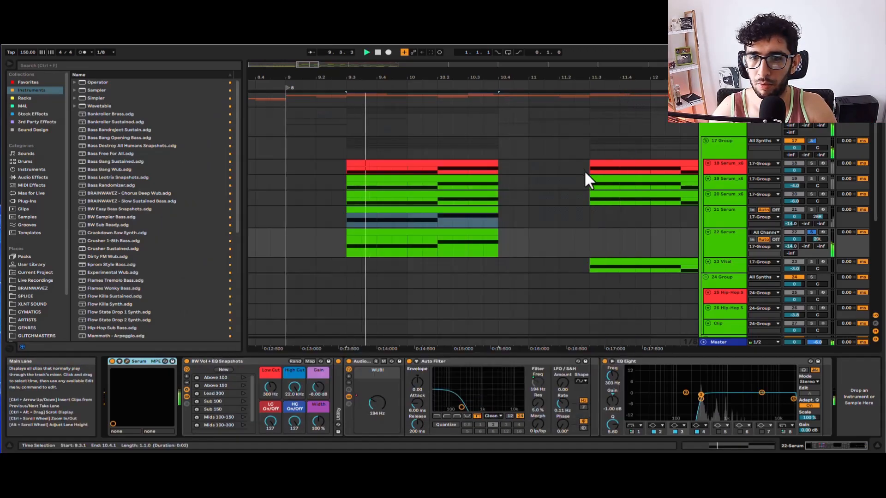
click(390, 233)
key(space)
Open the MIDI notes of the 22 Serum clip and compare them with the 21 Serum clip's notes.
click(379, 236)
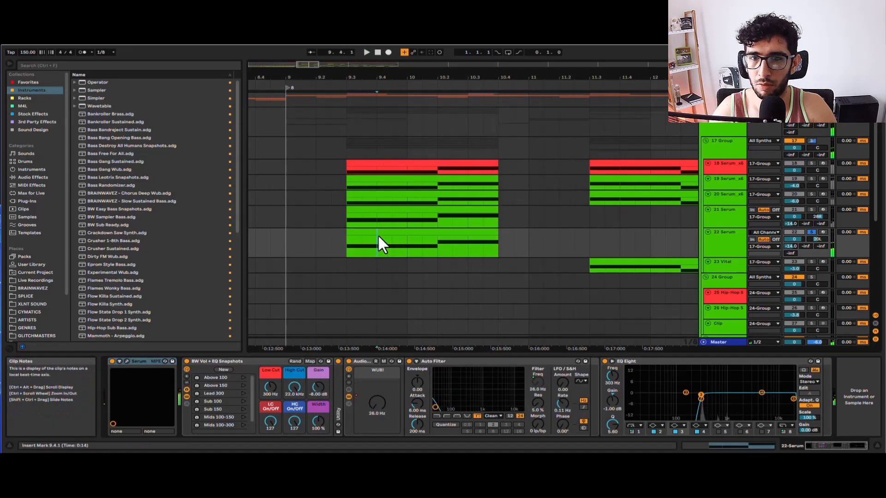
double_click(379, 233)
key(b)
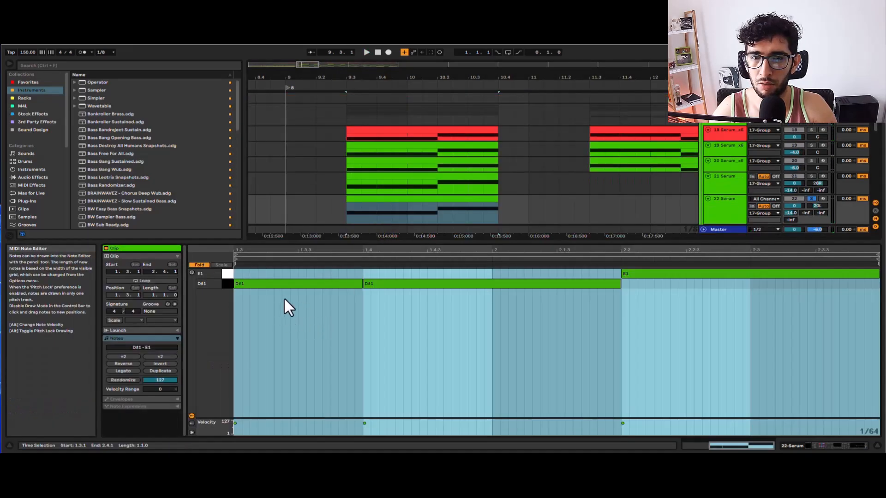
click(358, 167)
key(Tab)
key(Tab)
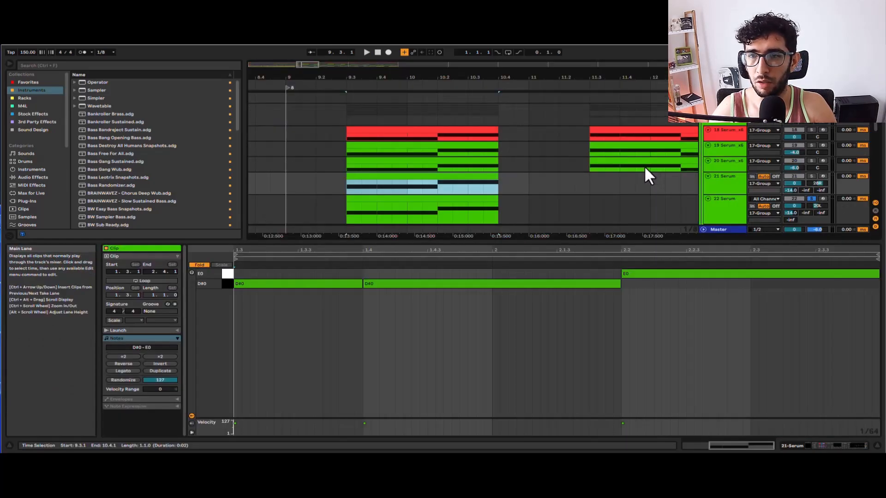
Return to the device view, solo the 17 Group instead of the 22 Serum track, and play all its bass layers together.
key(shift+Tab)
click(584, 113)
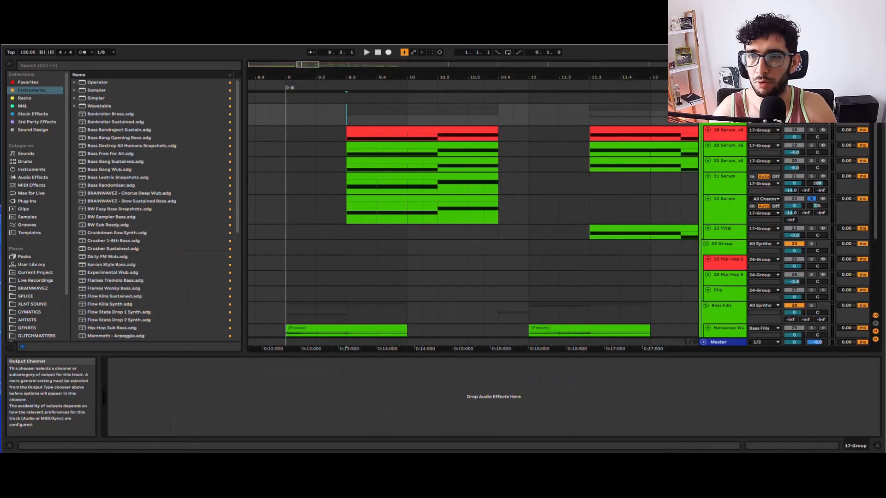
key(space)
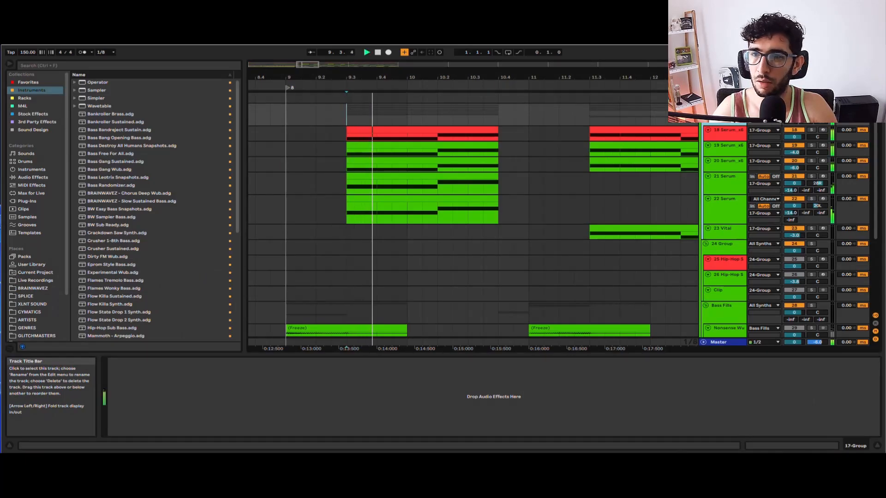
click(724, 198)
shift+click(733, 160)
key(space)
Examine the group's second bass phrase starting at 11.3.1, checking the 19 Serum, 20 Serum and 23 Vital clips.
scroll(490, 191, down, 4)
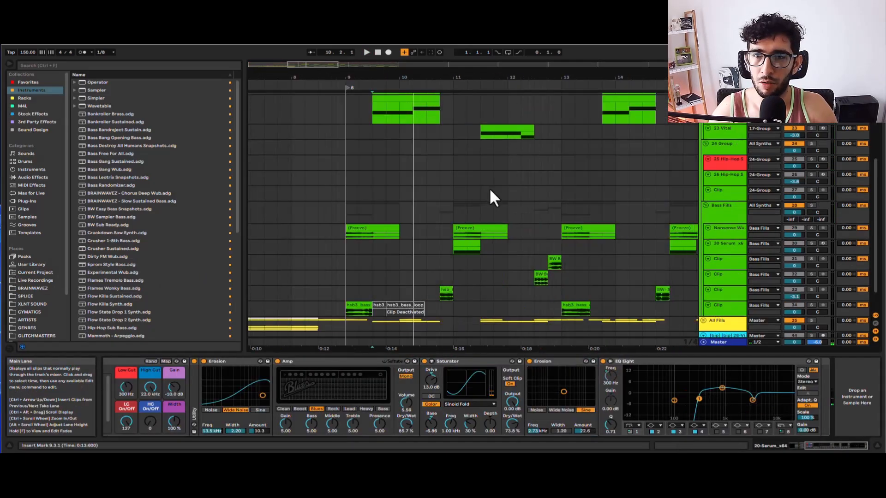
scroll(489, 189, up, 4)
click(483, 171)
scroll(477, 167, down, 3)
scroll(506, 199, up, 3)
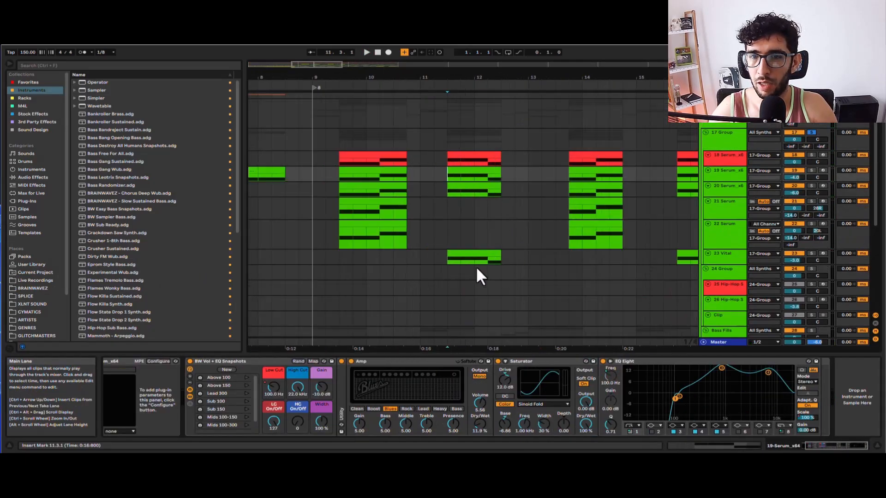
click(471, 255)
click(452, 189)
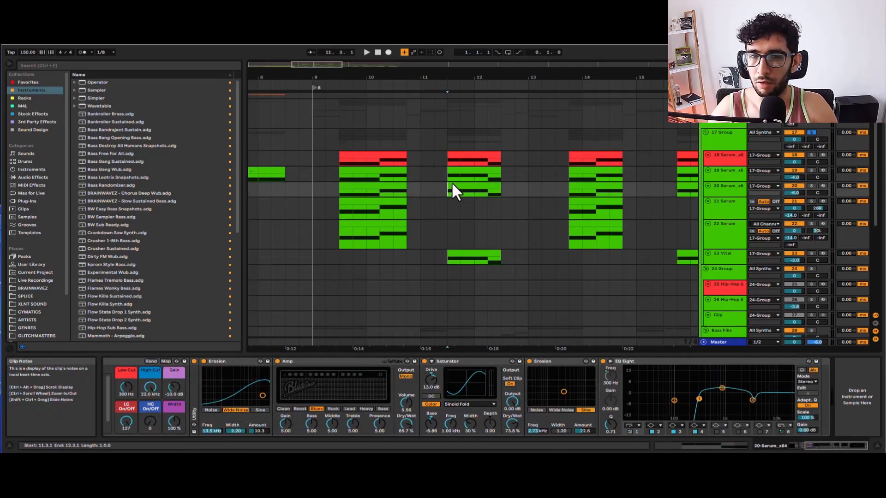
Mark the span from 11.3.1 to 12.3.1 across the 21 and 22 Serum tracks.
drag(448, 203, 501, 232)
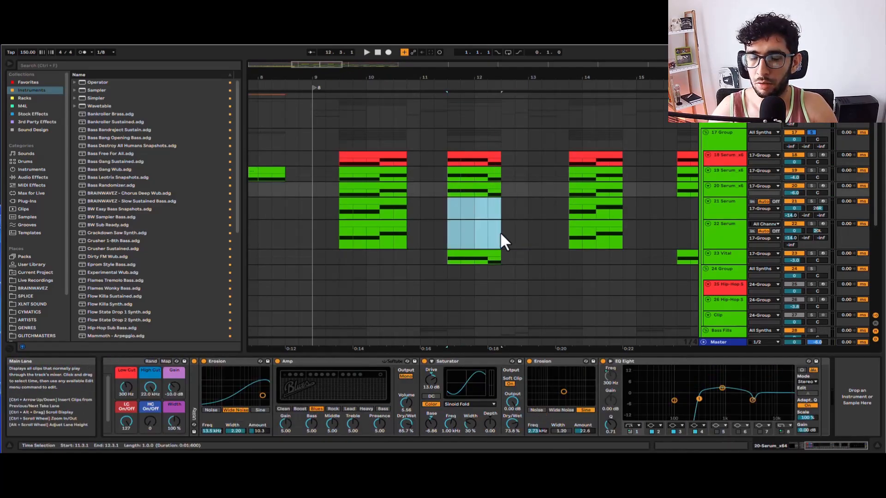
click(448, 205)
drag(450, 202, 499, 232)
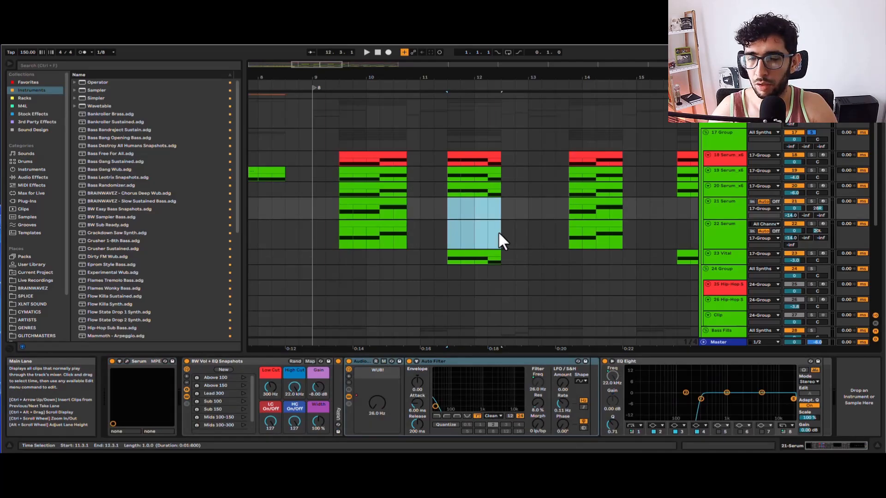
click(448, 203)
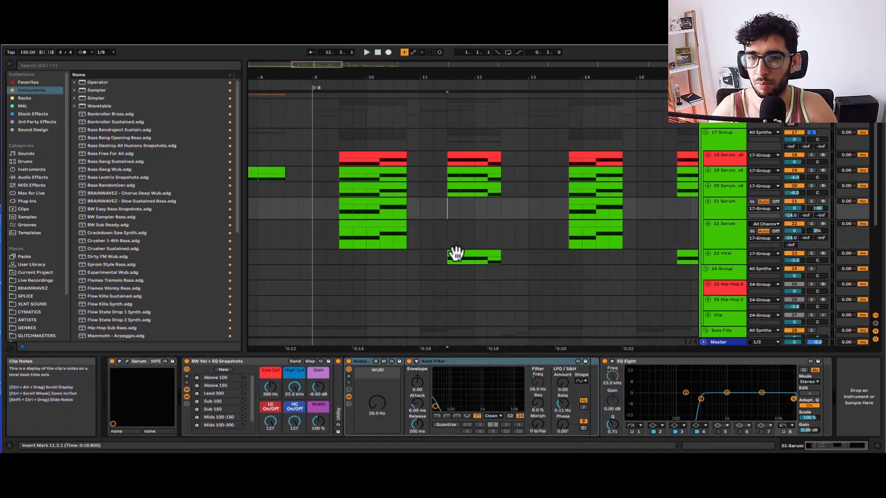
Enlarge and solo the 23 Vital track, and play its bass with the Vital synth open.
click(471, 255)
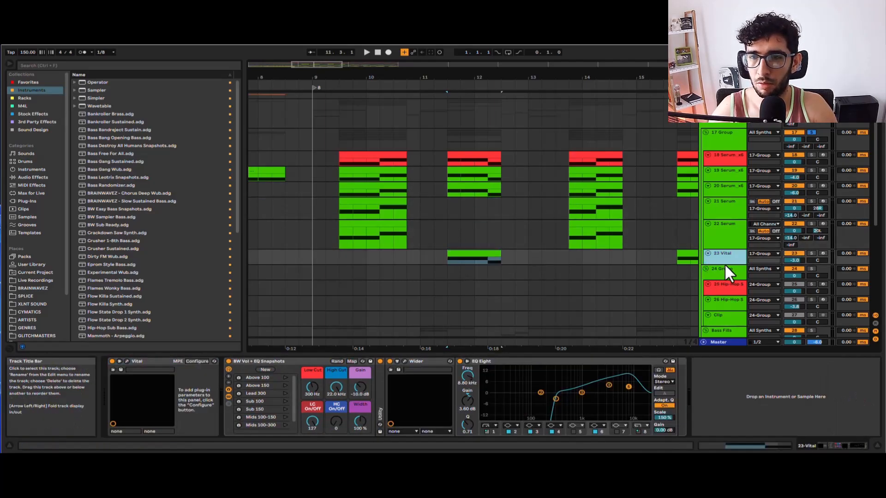
drag(725, 267, 728, 274)
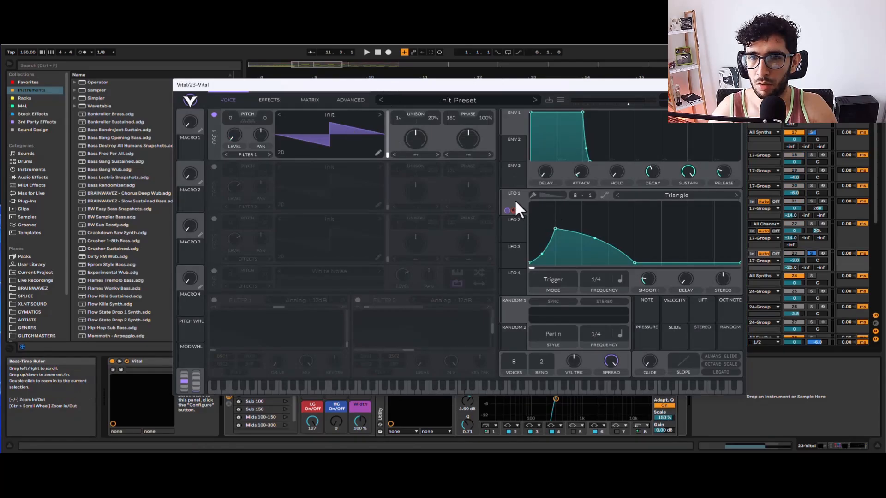
key(space)
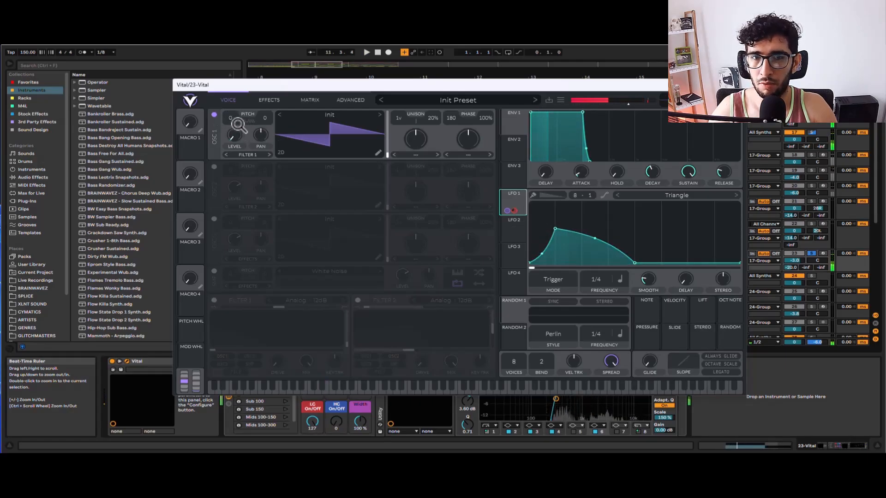
Turn off Vital's Reverb, Flanger, Compressor and Distortion effects and play the dry oscillator 1 sound from the voice page.
click(269, 100)
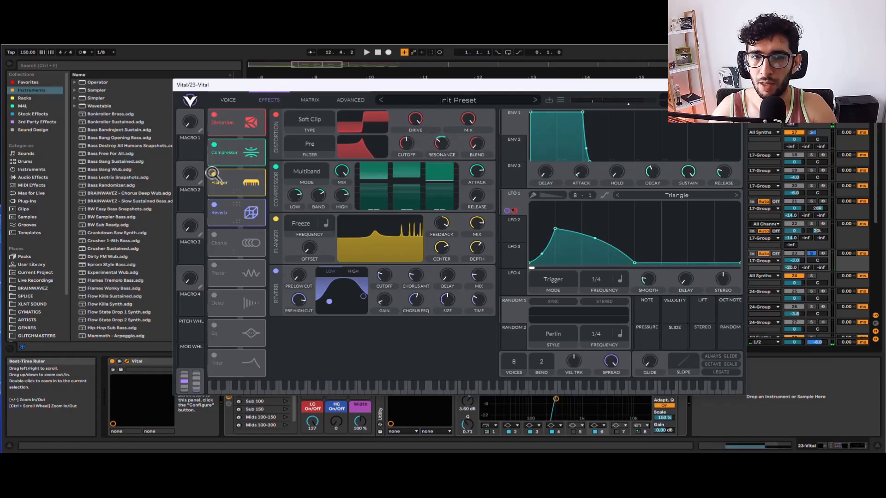
click(264, 96)
click(214, 205)
click(214, 174)
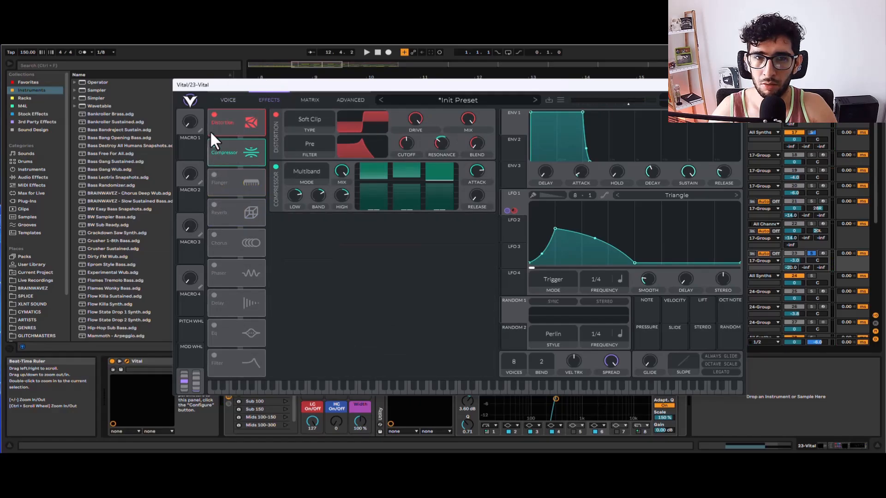
click(214, 145)
click(214, 115)
click(221, 88)
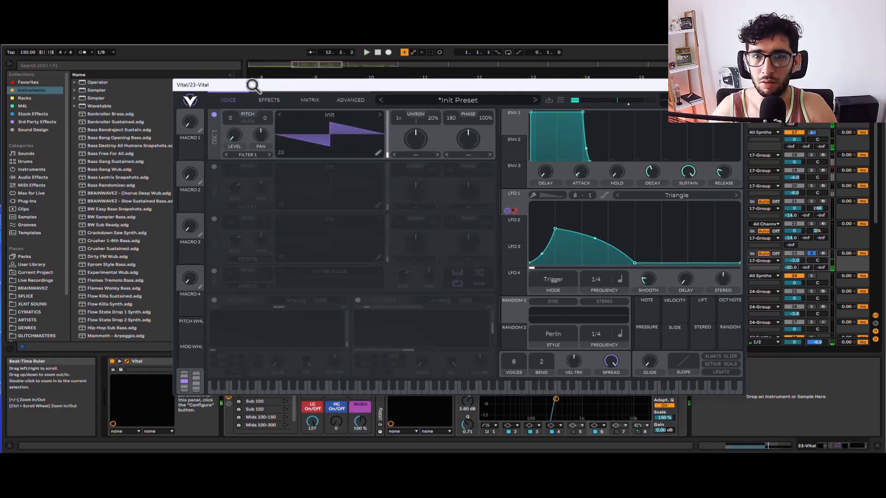
Turn Vital's soft-clip Distortion effect back on and play the bass through it.
click(258, 99)
click(215, 113)
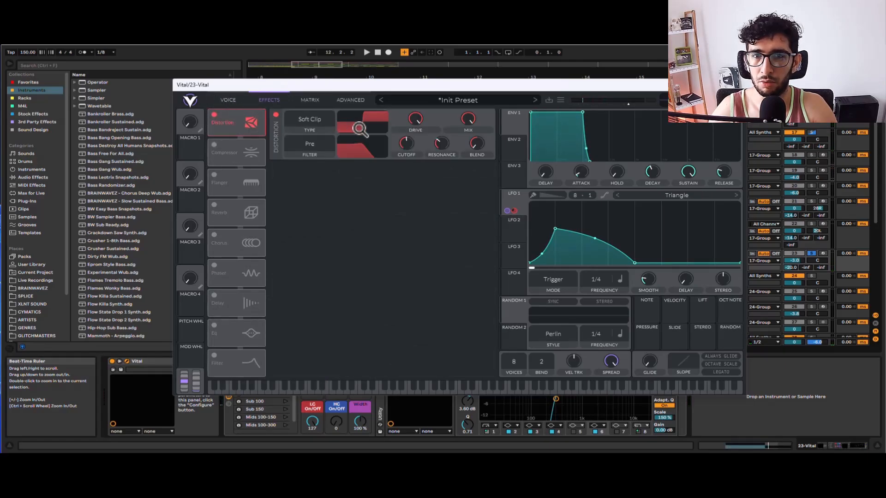
key(space)
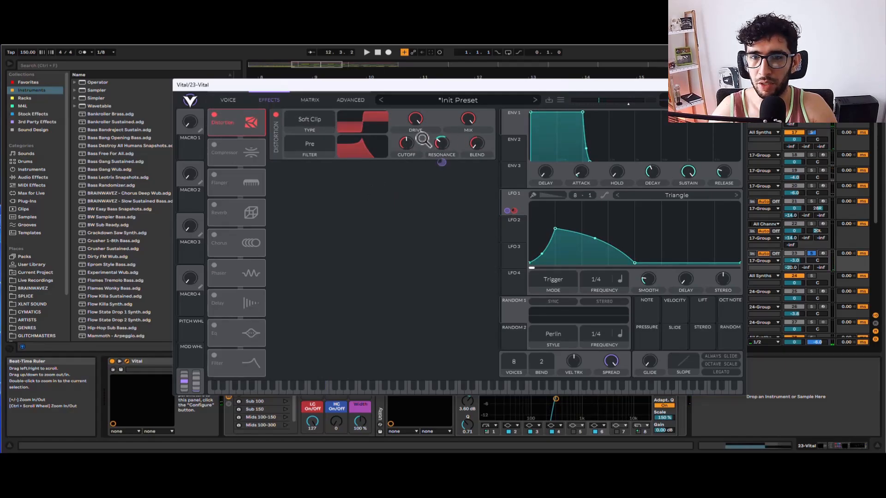
Compare the distorted bass with the Distortion filter set to None and set back to Pre.
click(308, 147)
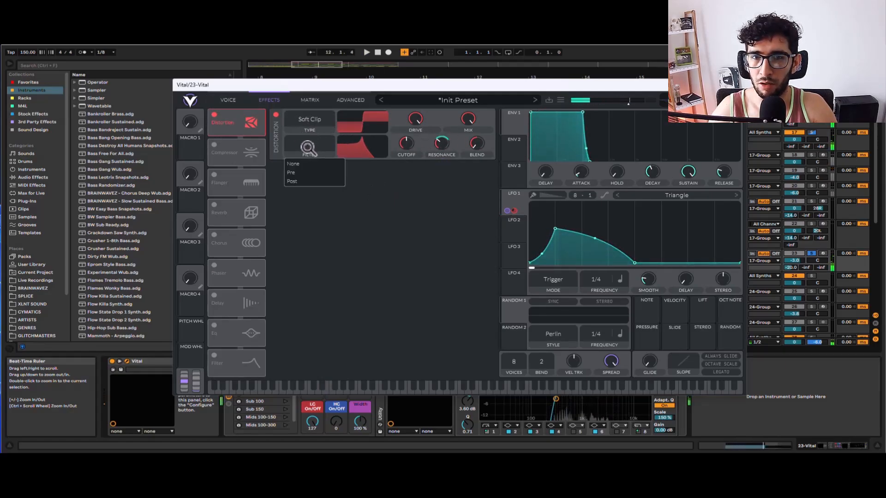
click(299, 164)
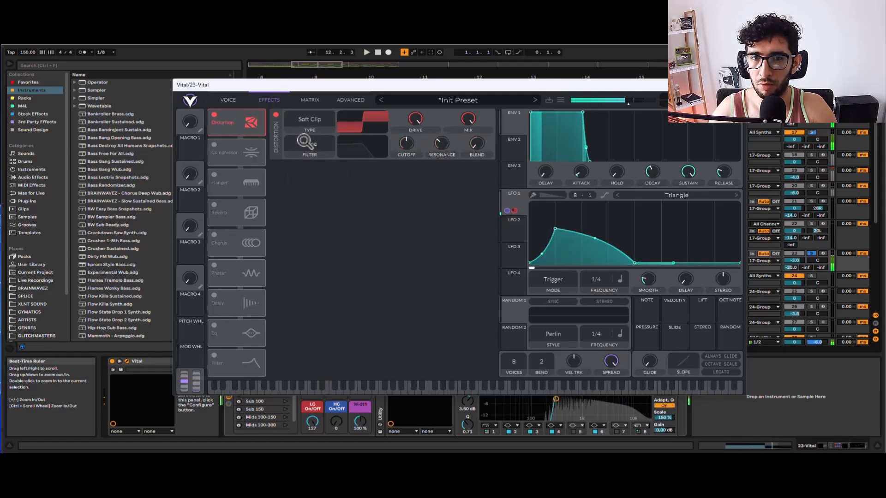
click(306, 144)
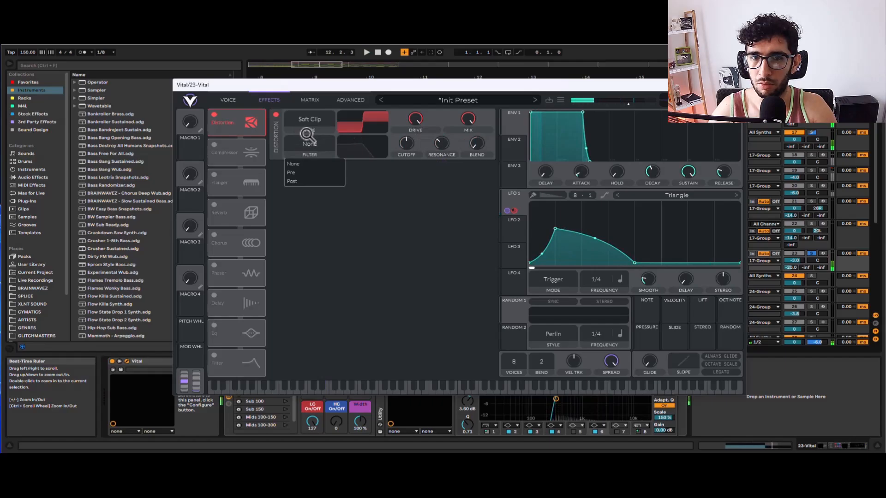
click(317, 171)
key(space)
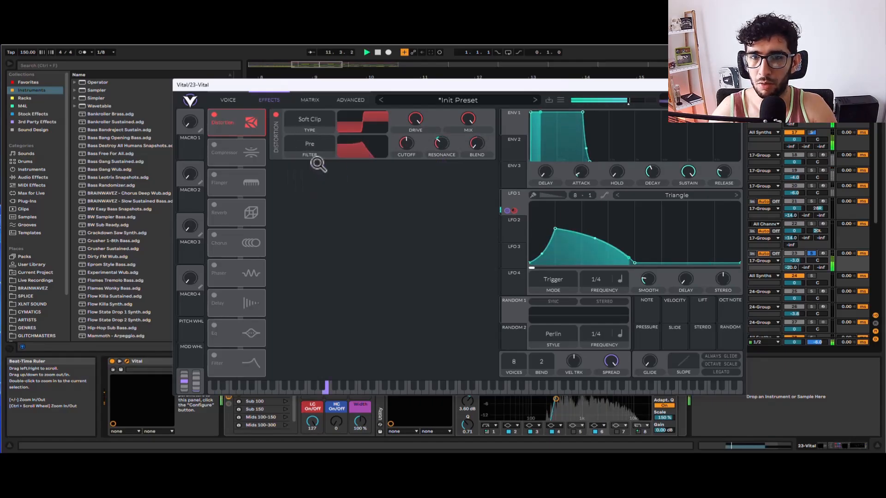
Turn Vital's Compressor, Flanger and Reverb back on one by one while the bass plays.
click(214, 145)
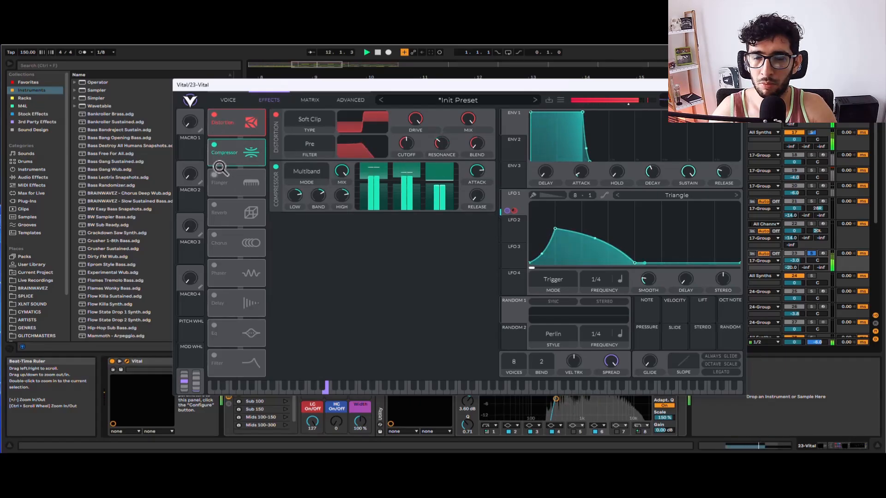
click(215, 175)
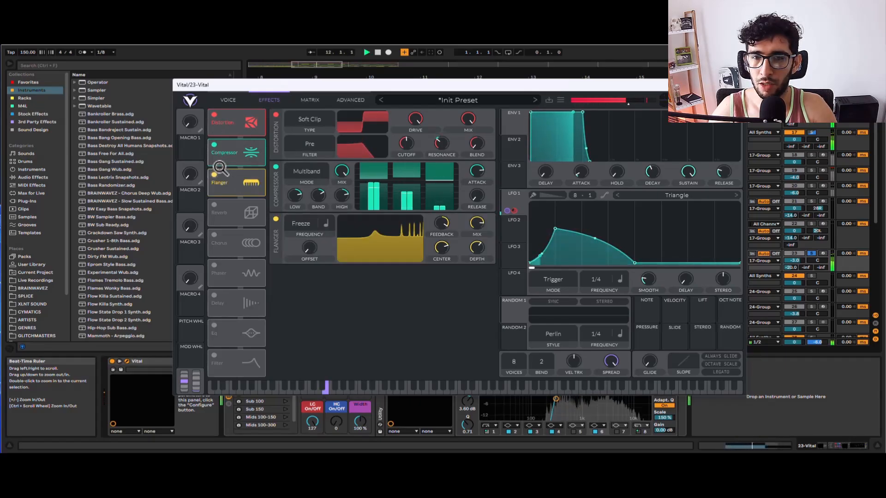
click(214, 204)
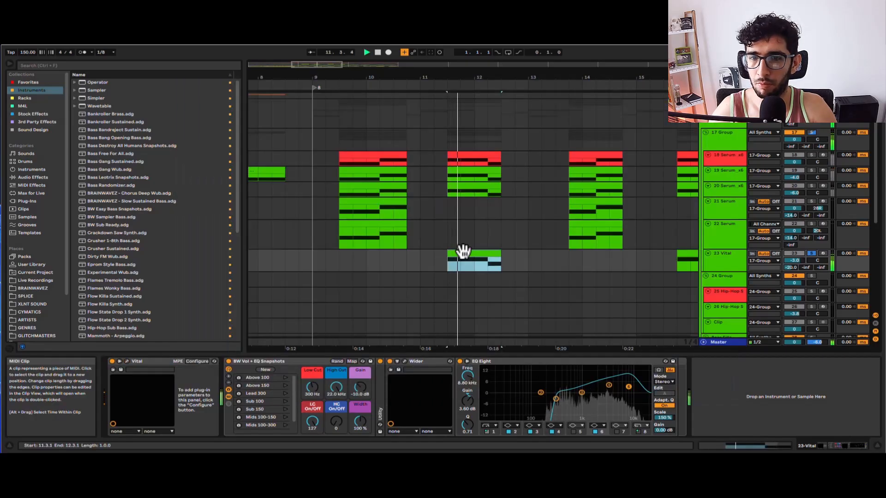
key(space)
Examine the boosted and cut bands of the EQ Eight on the 23 Vital track.
click(555, 399)
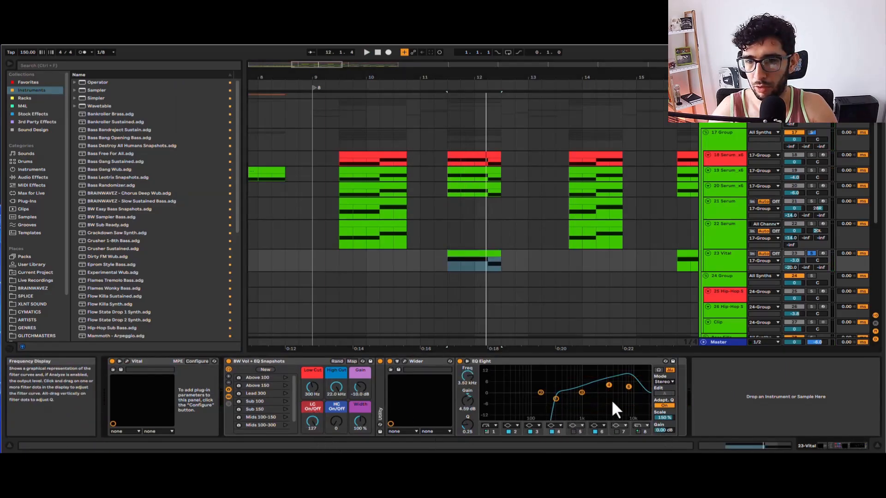
click(629, 386)
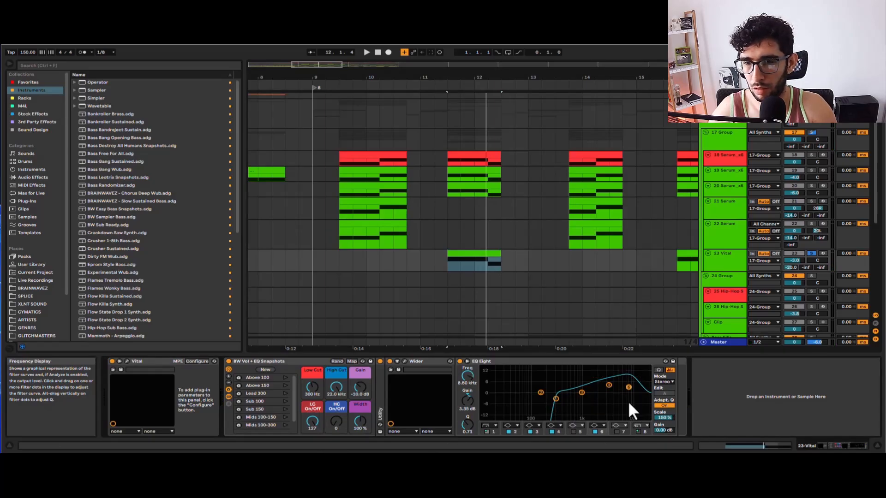
click(608, 399)
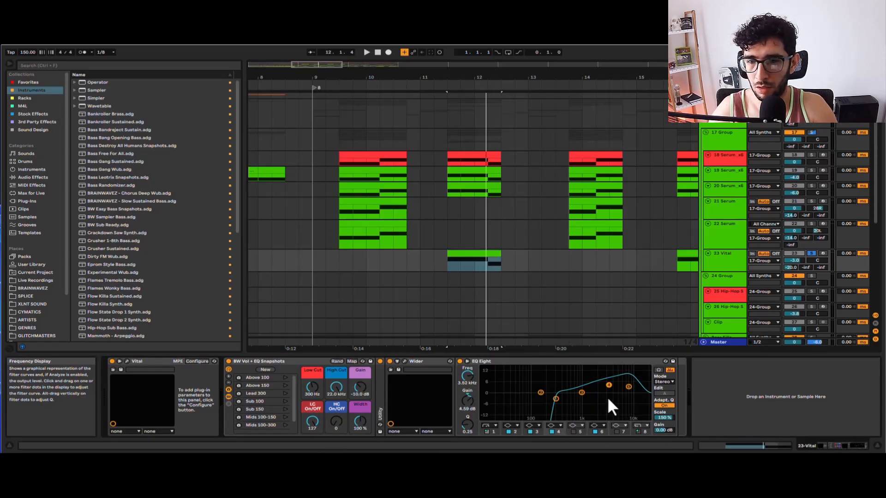
Play all 17 Group layers together from 11.3.1 and again from 9.1.1, with 23 Vital no longer soloed.
click(723, 128)
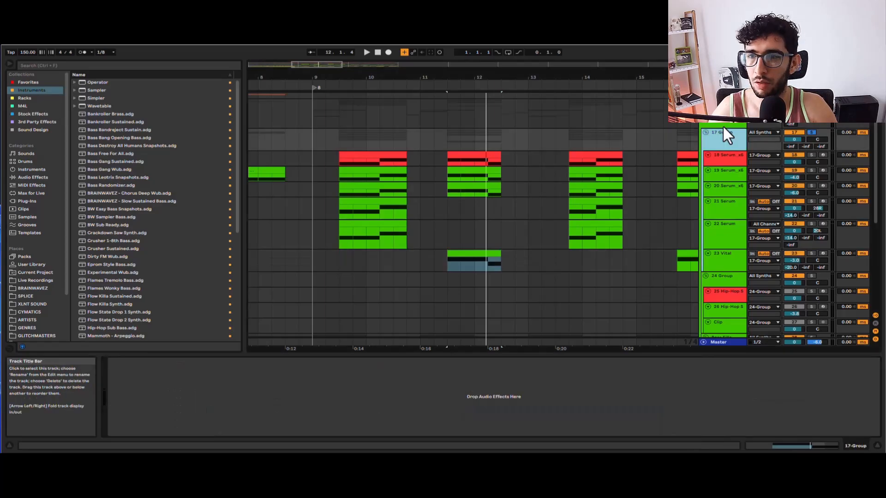
click(445, 131)
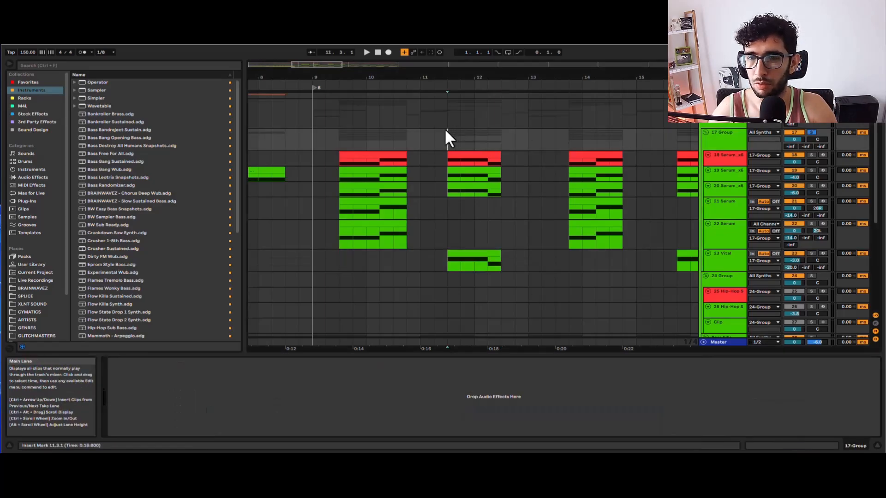
key(space)
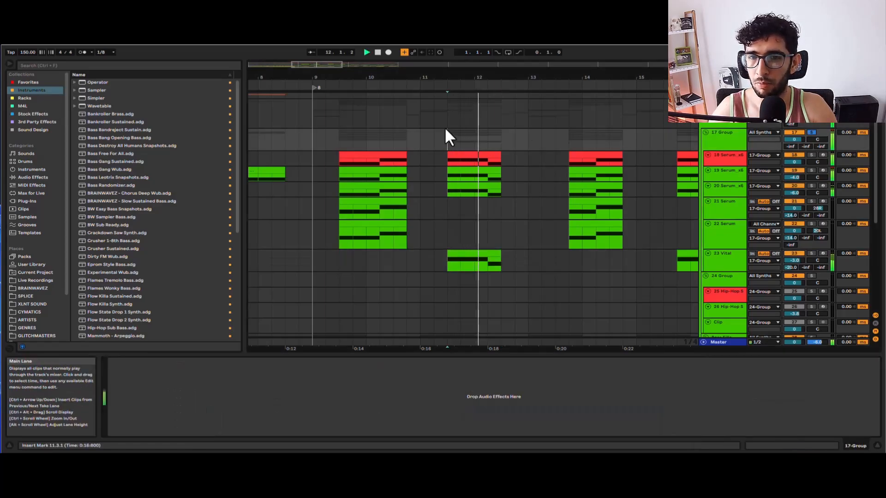
click(312, 131)
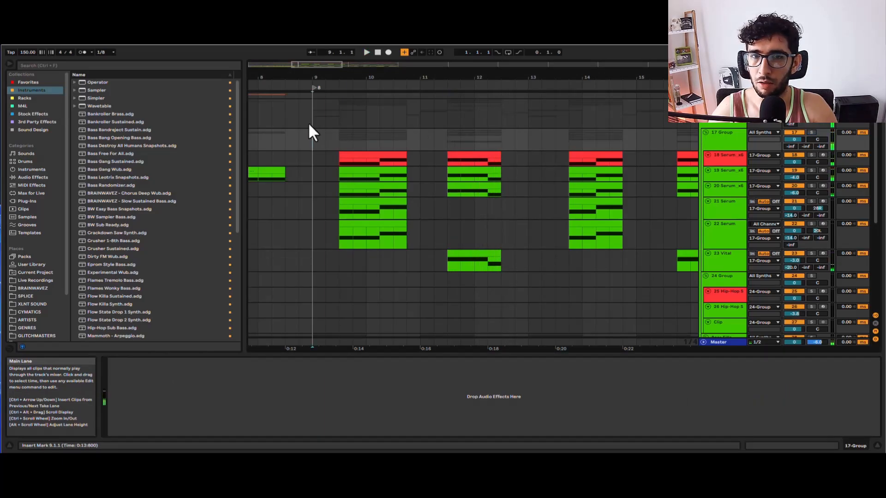
scroll(347, 133, down, 3)
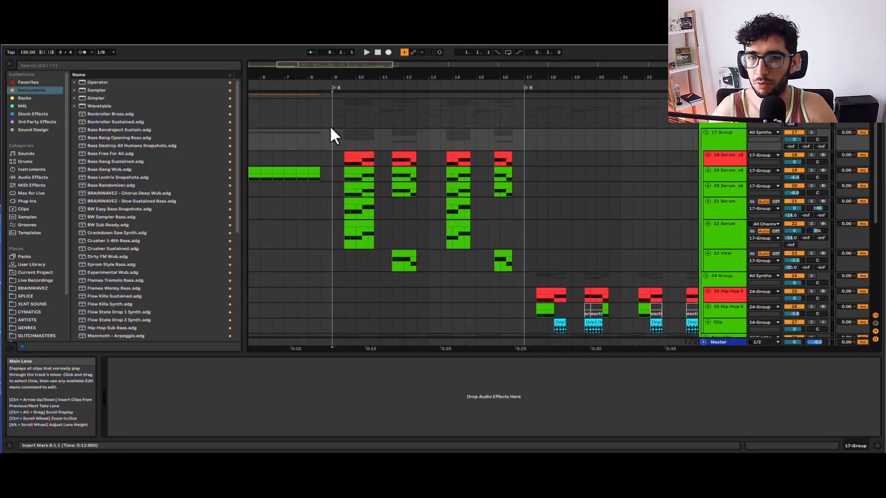
key(space)
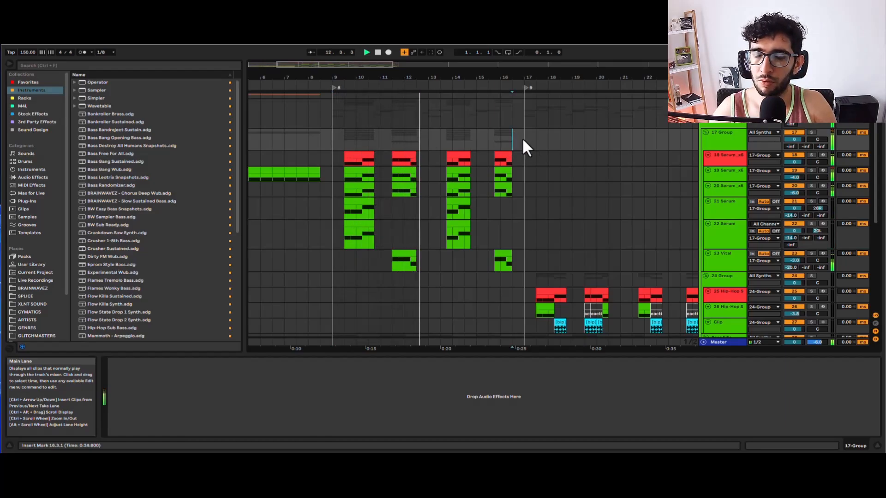
key(space)
Play the 24 Group's first bass phrase from 16.4.1 and collapse the Bass Fills group.
drag(522, 138, 330, 155)
scroll(397, 156, down, 4)
scroll(334, 156, up, 3)
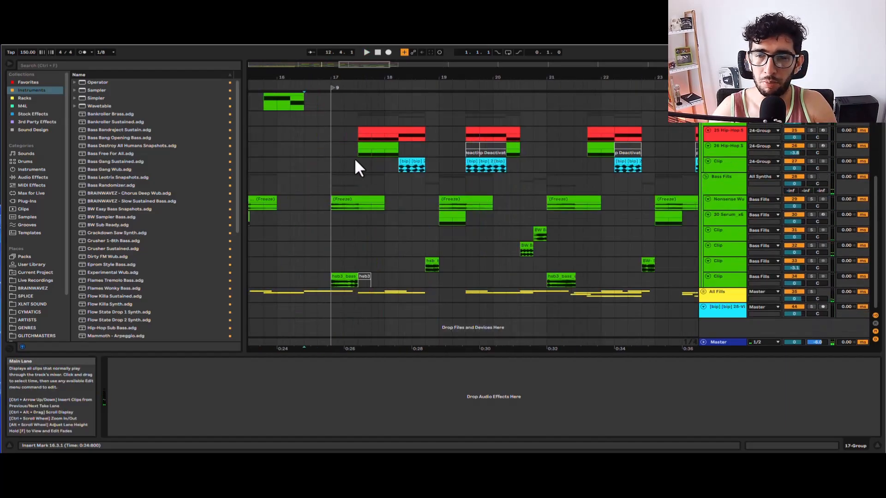
scroll(372, 158, up, 2)
click(322, 159)
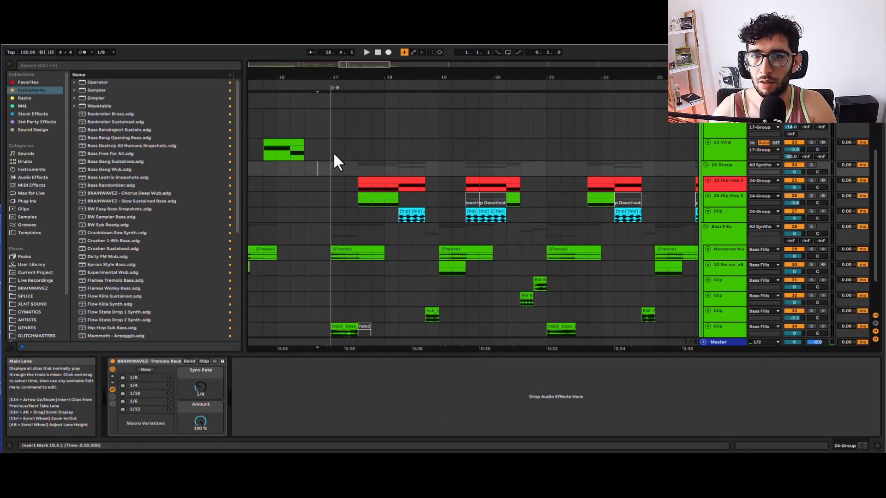
key(space)
click(371, 160)
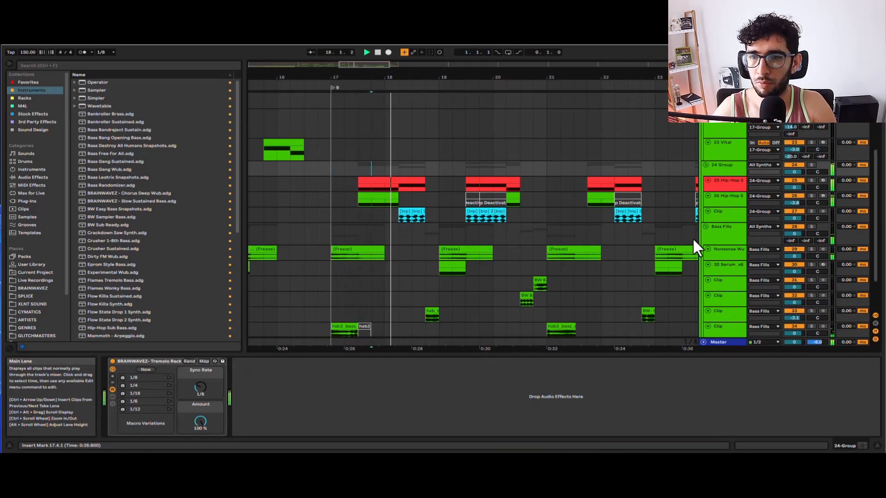
click(706, 226)
Fit all track heights to the arrangement and enlarge the 24 Group track.
click(378, 174)
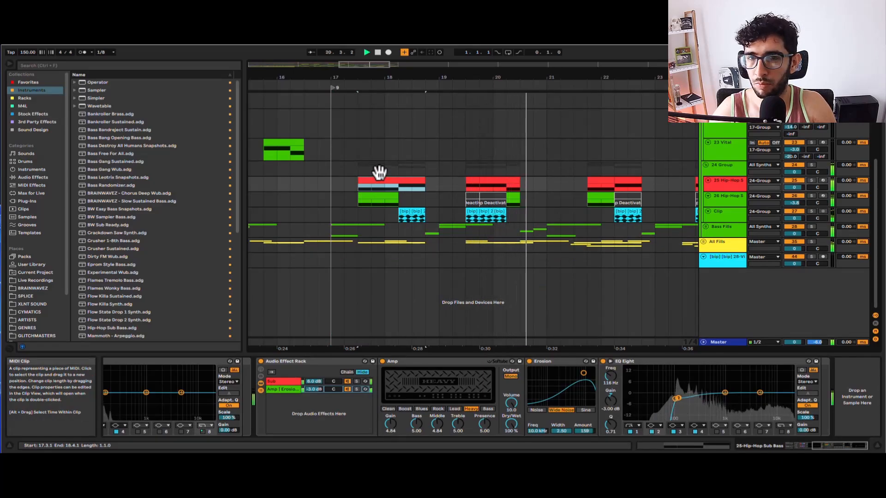
click(723, 177)
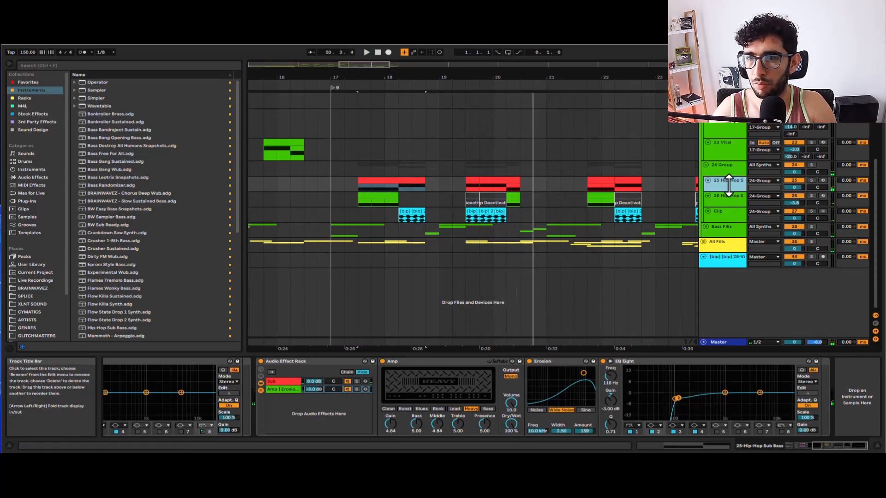
key(alt+plus)
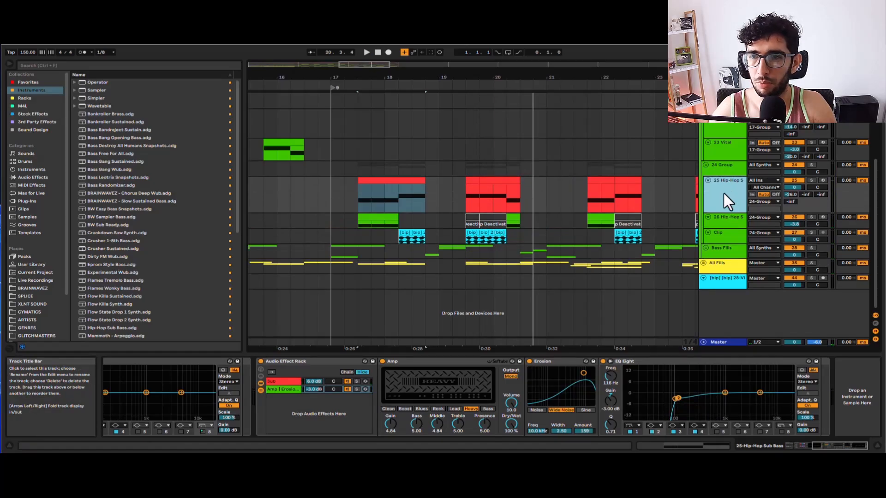
scroll(724, 192, up, 1)
key(h)
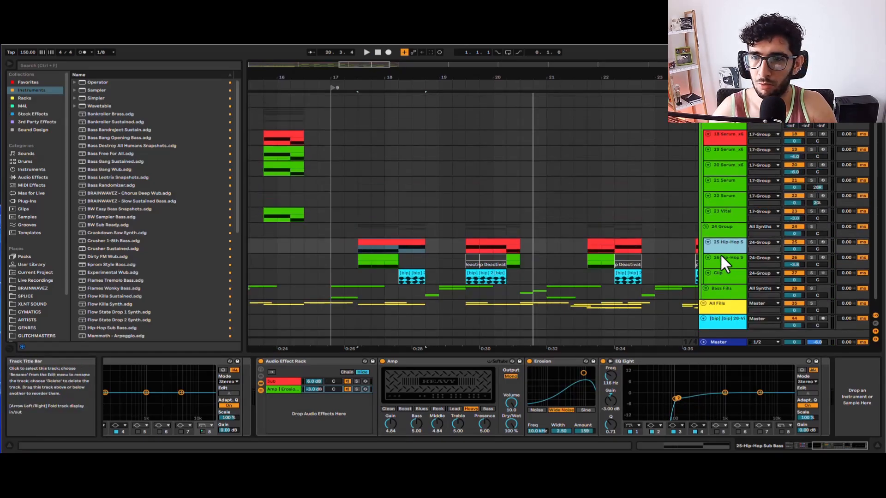
click(722, 229)
drag(720, 238, 714, 253)
scroll(714, 252, down, 1)
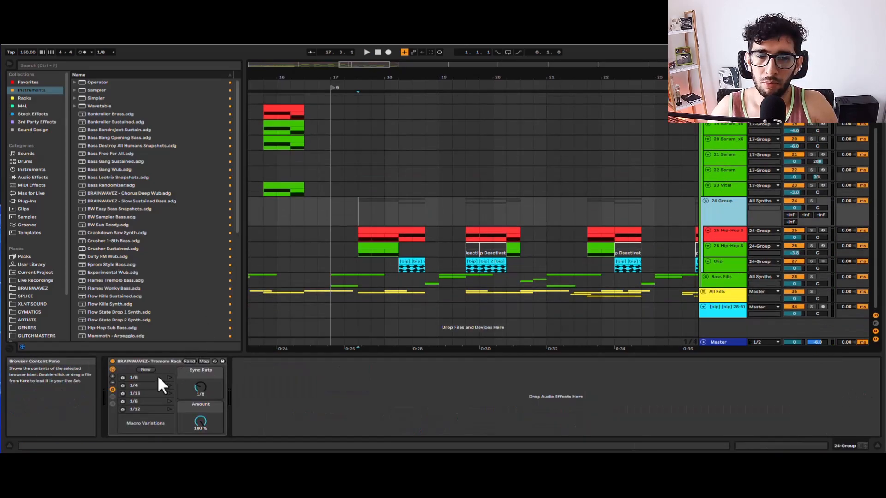
Show the Auto Pan inside the 24 Group's Tremolo Rack and play the soloed group from 17.3.1.
click(112, 404)
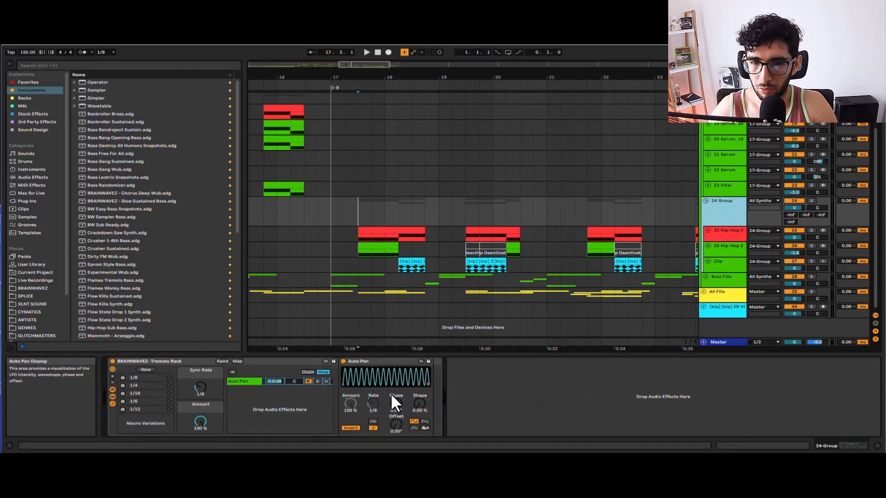
scroll(365, 196, up, 2)
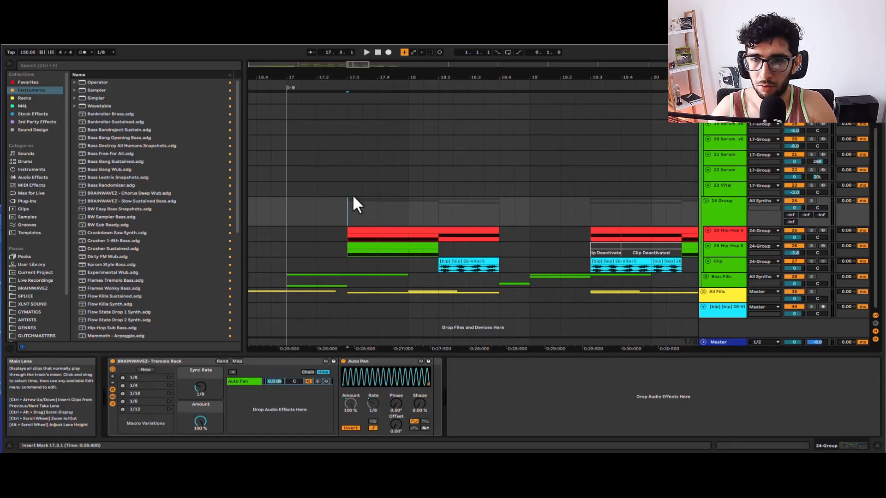
scroll(353, 195, down, 2)
key(space)
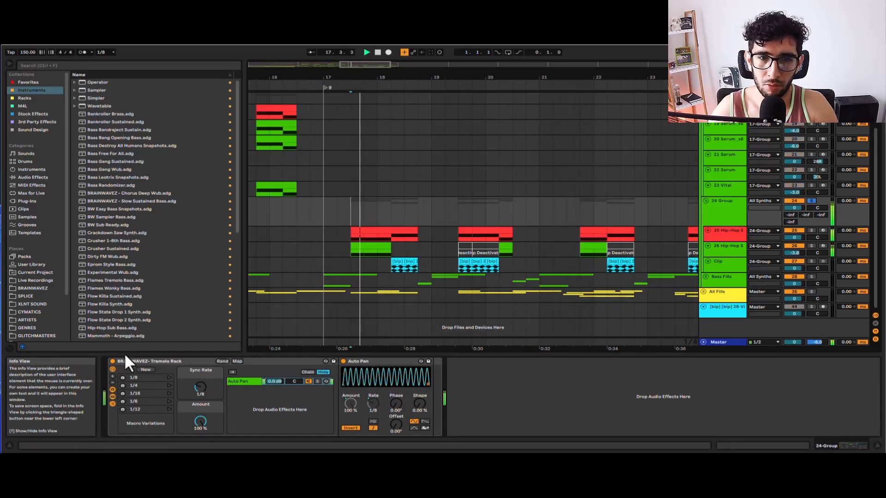
Compare the 24 Group's phrase from 17.3.1 with the Tremolo Rack turned off and turned back on.
click(114, 372)
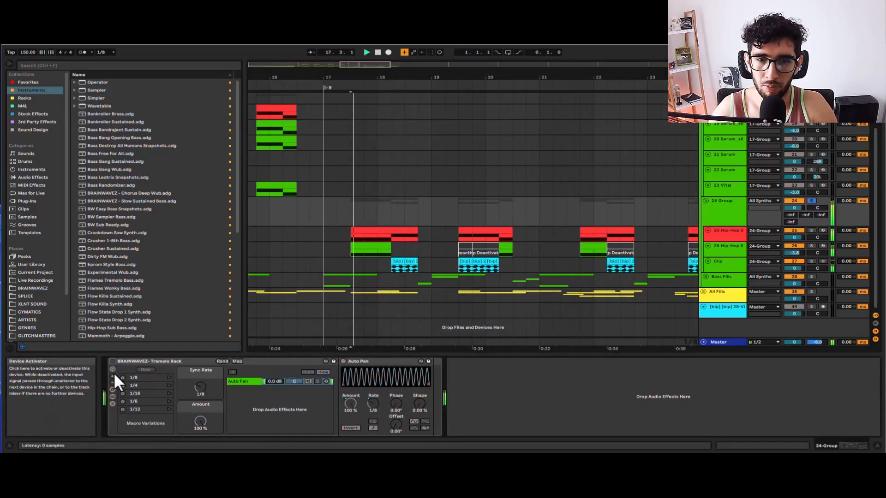
click(708, 214)
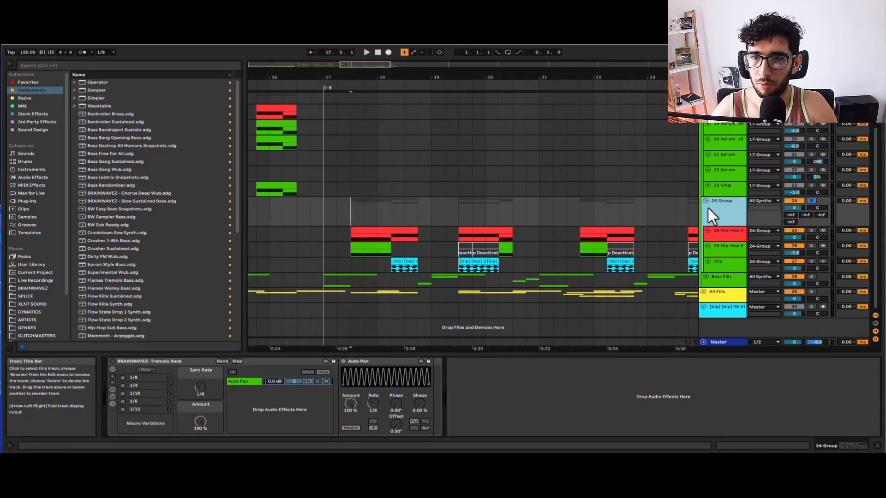
key(space)
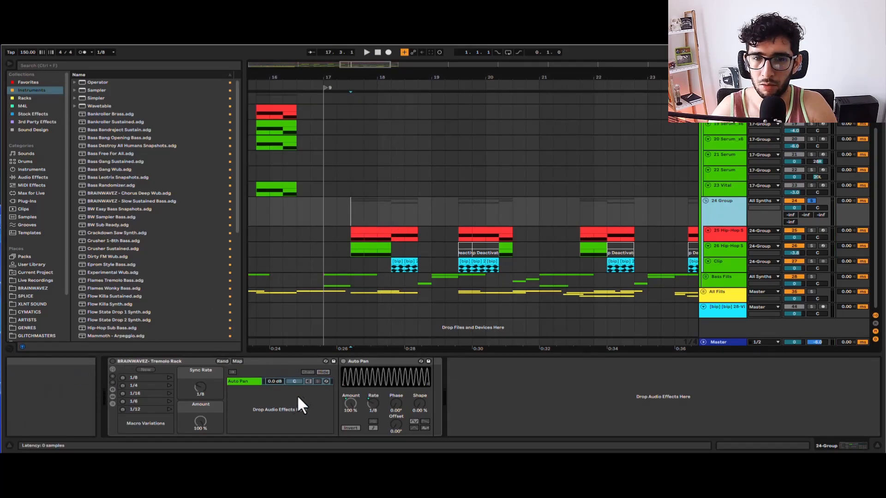
click(110, 370)
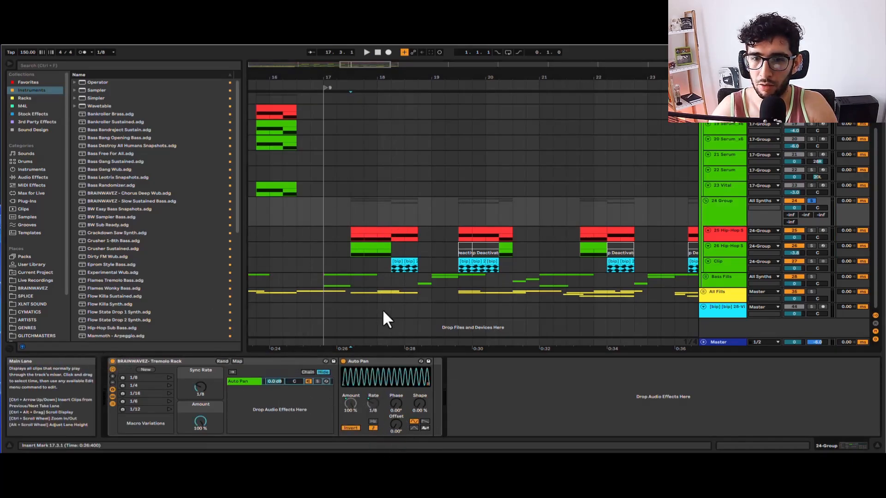
key(space)
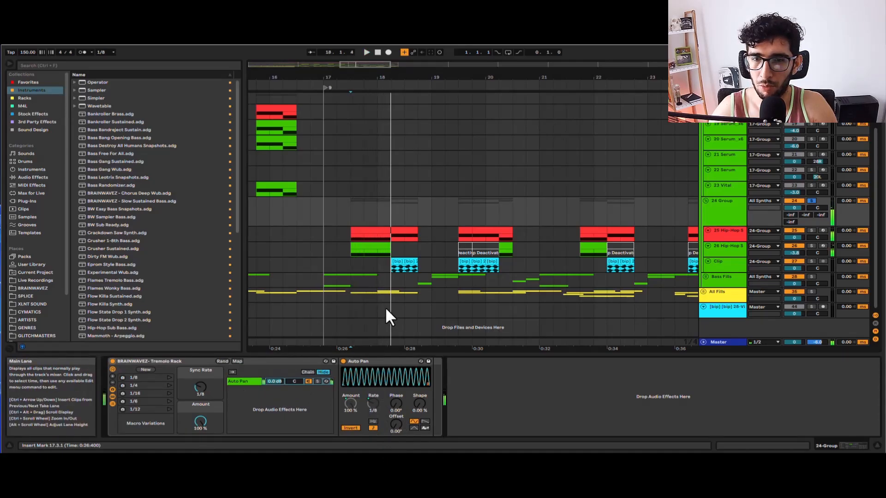
key(space)
key(space)
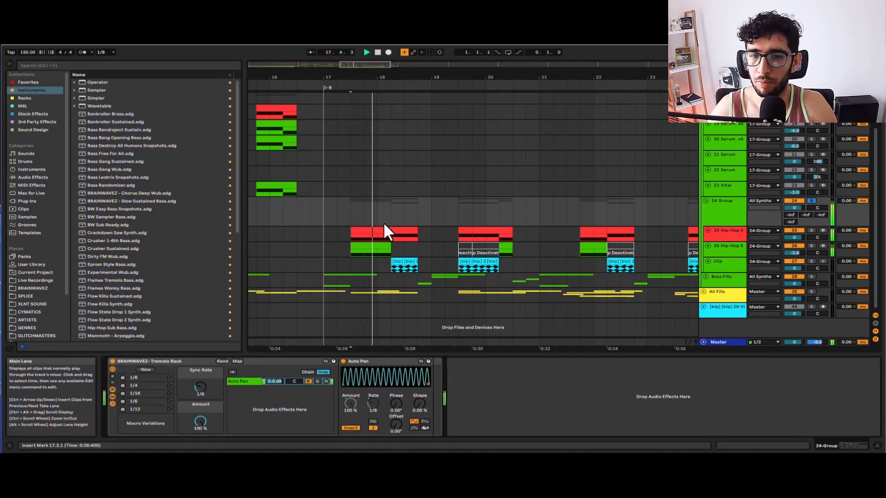
Solo the 25 Hip-Hop Sub Bass track, play its first clip from 17.3.1 and select its Hip-Hop Sub Bass instrument.
click(363, 230)
key(space)
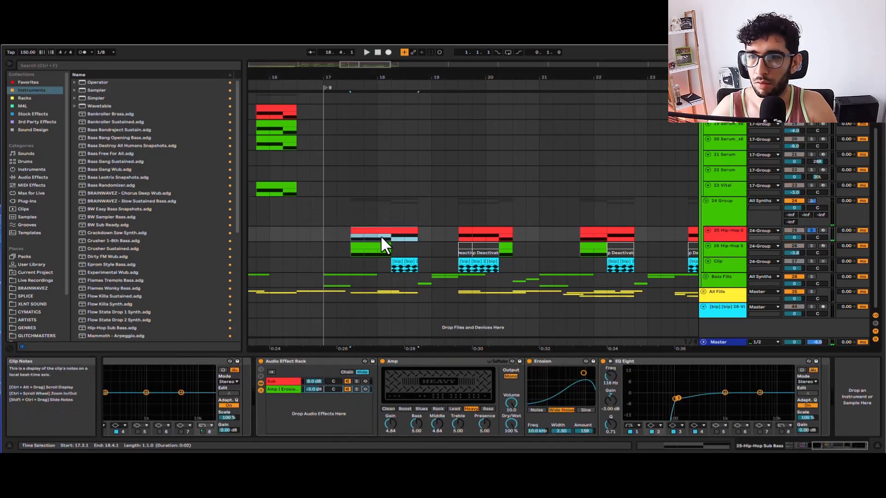
click(802, 446)
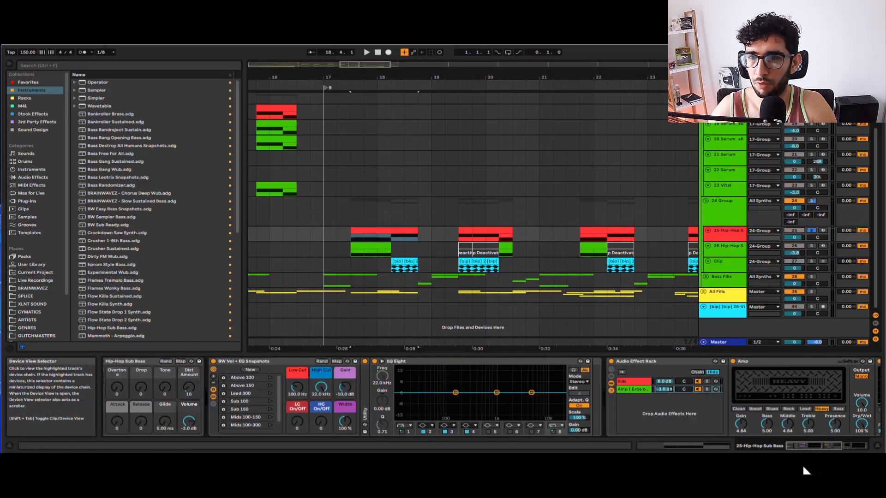
click(359, 228)
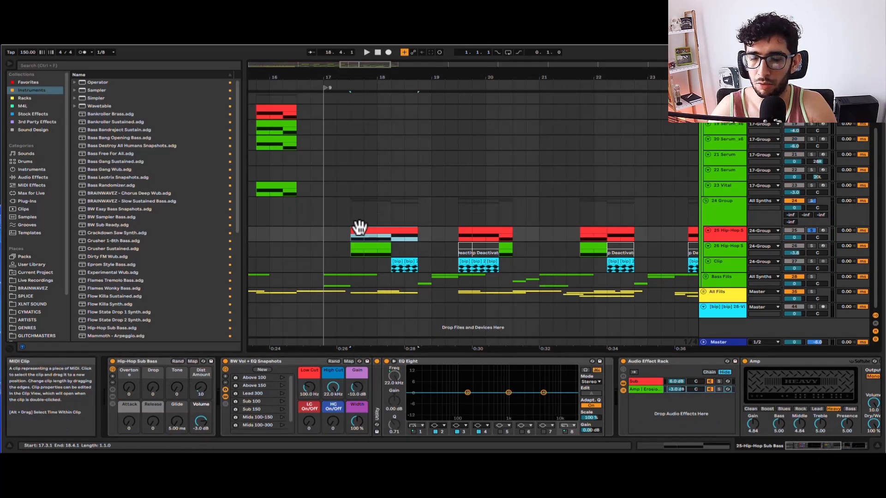
click(360, 229)
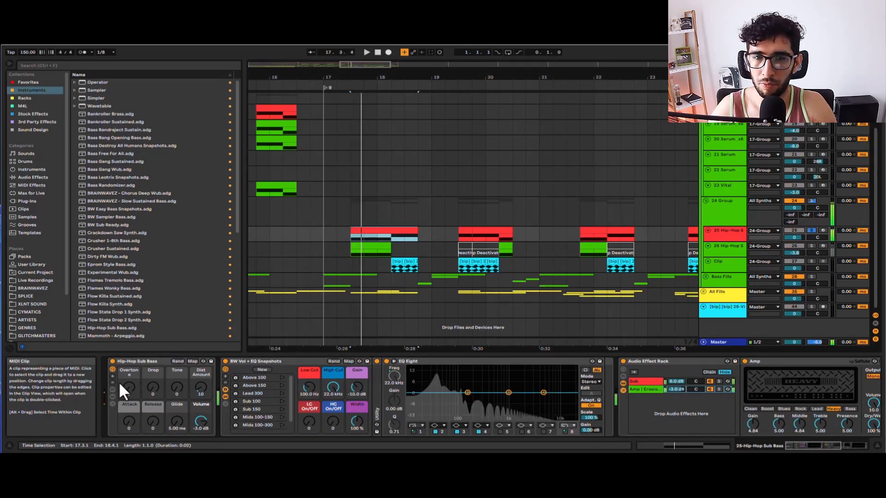
click(137, 370)
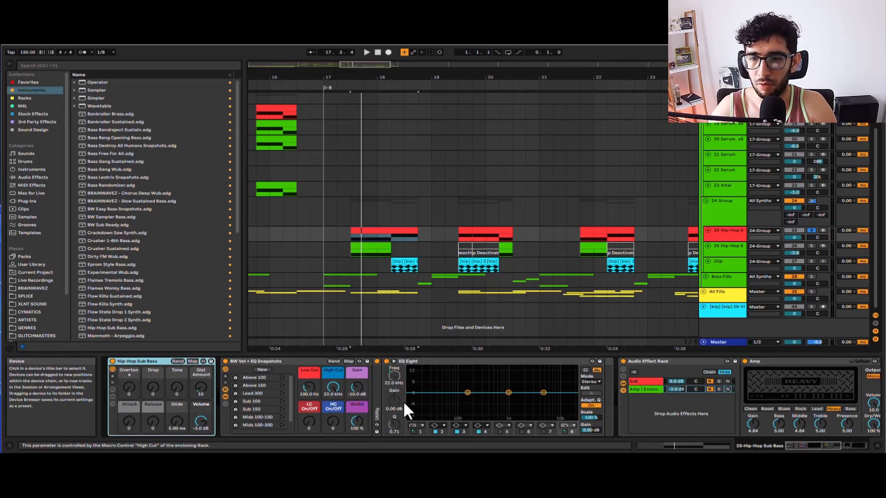
View the two chains of track 25's Audio Effect Rack and audition the Sub chain soloed, then unsolo it.
drag(790, 446, 869, 473)
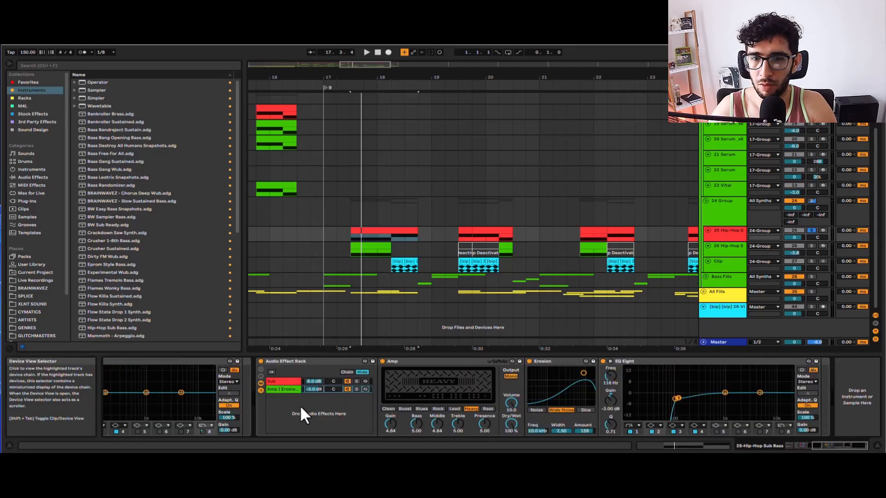
click(296, 382)
click(285, 390)
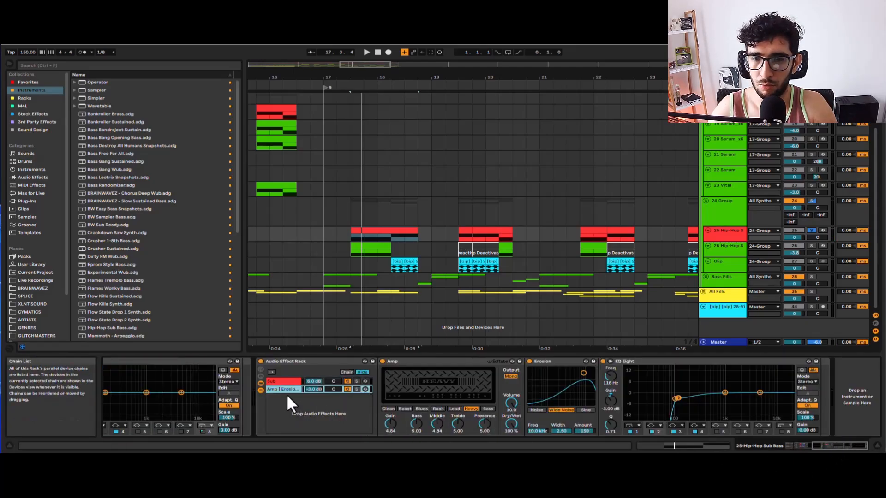
key(Up)
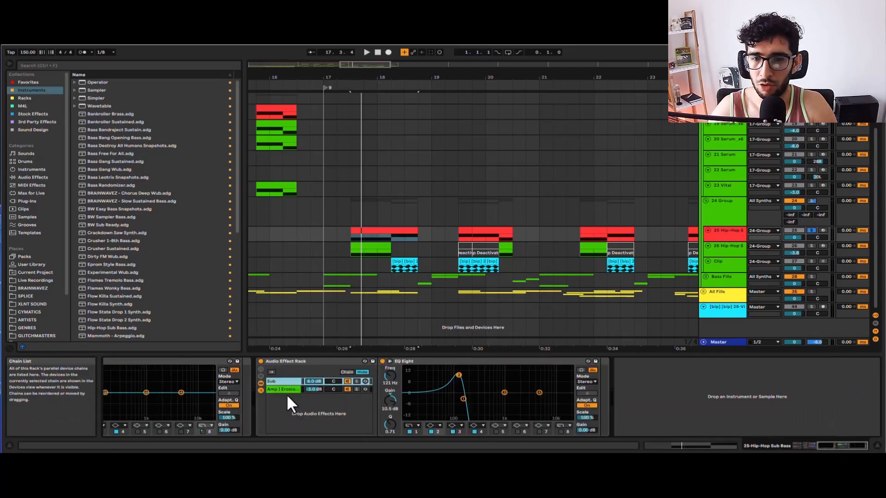
click(356, 391)
key(space)
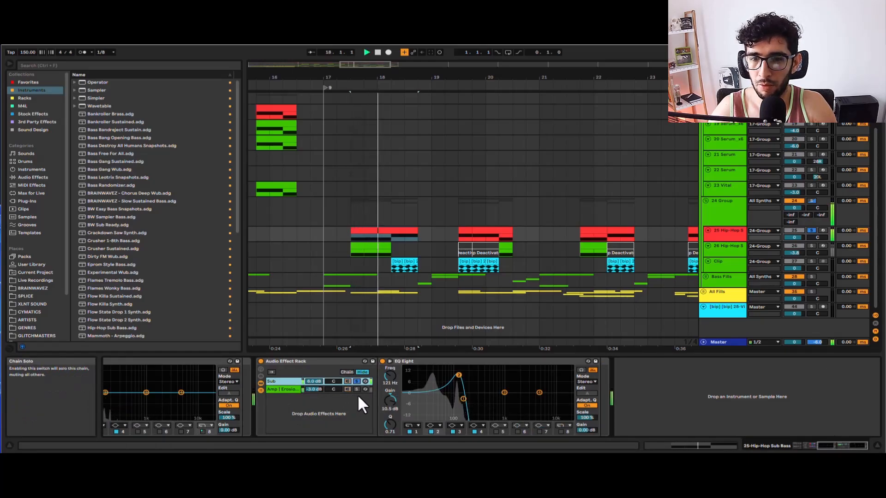
key(space)
click(461, 390)
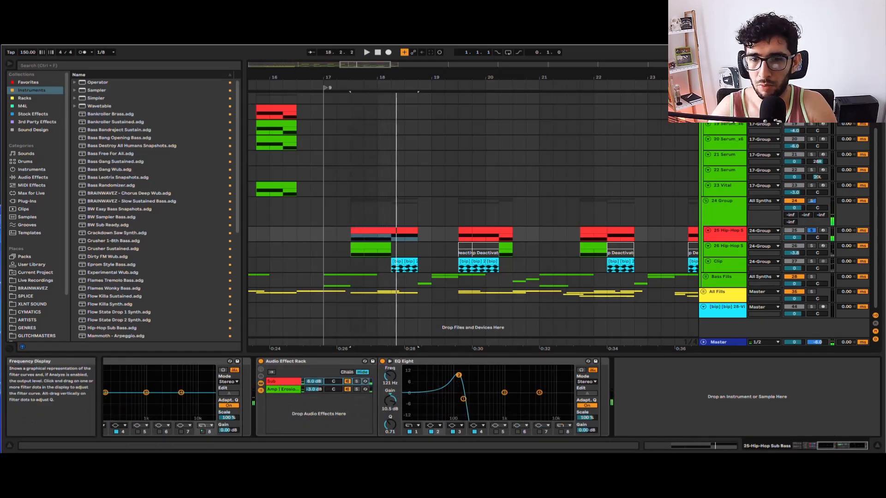
Solo the Amp and Erosion chain, go through its Amp, Erosion and EQ Eight, then unsolo it during playback.
click(356, 389)
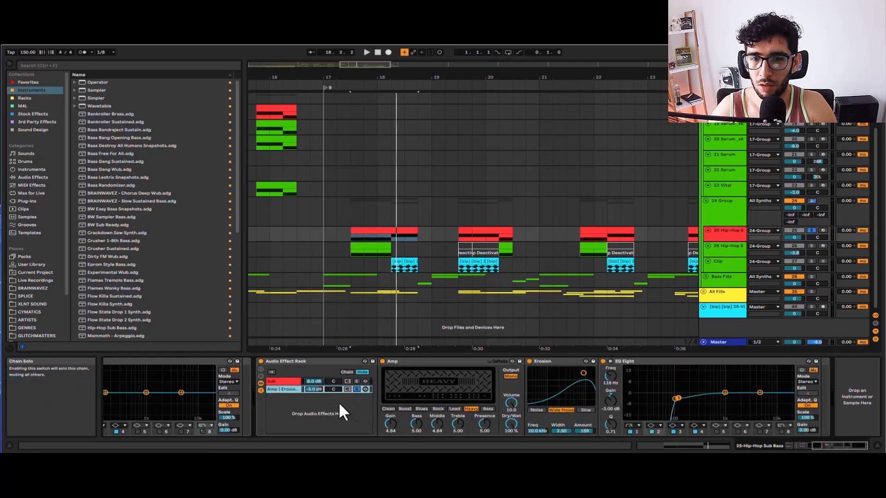
click(417, 373)
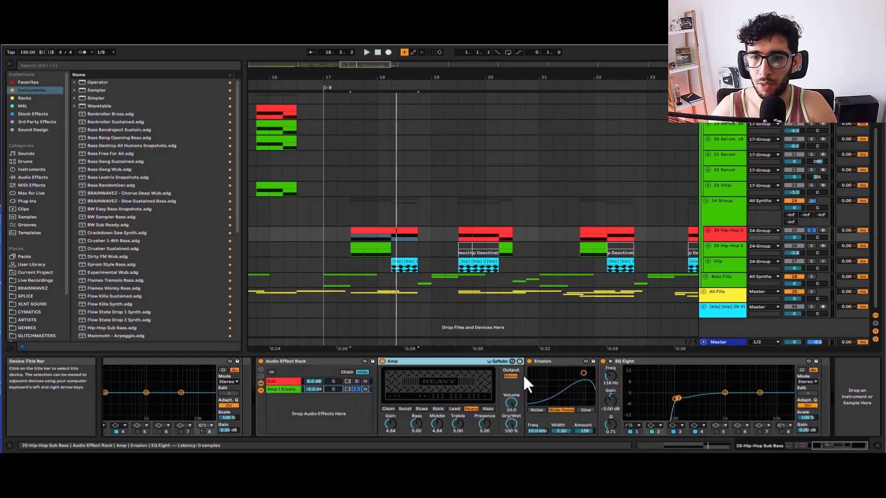
click(541, 371)
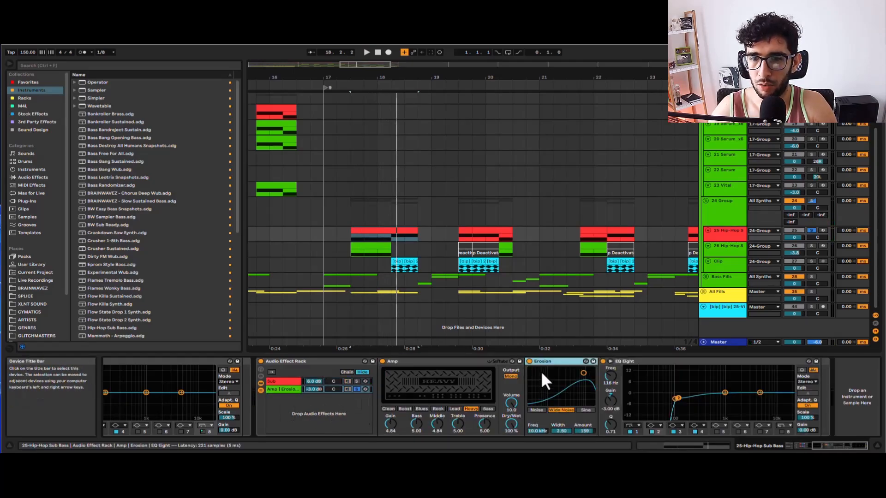
click(673, 417)
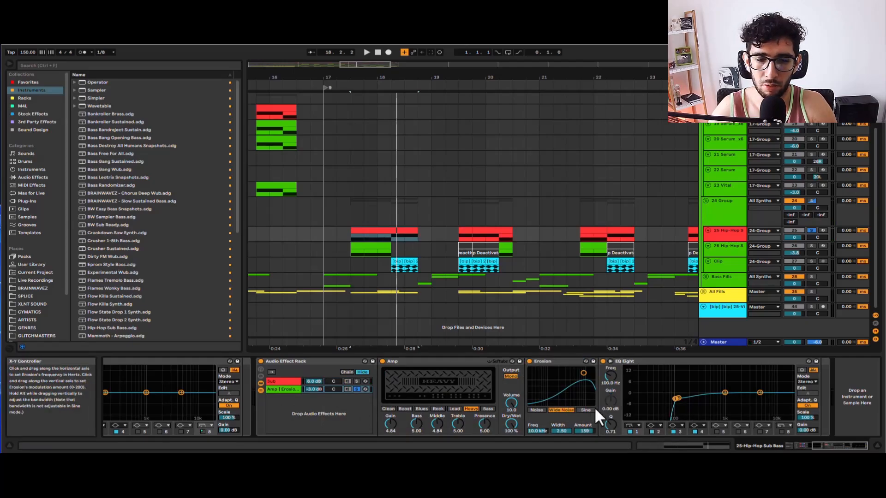
key(space)
click(357, 389)
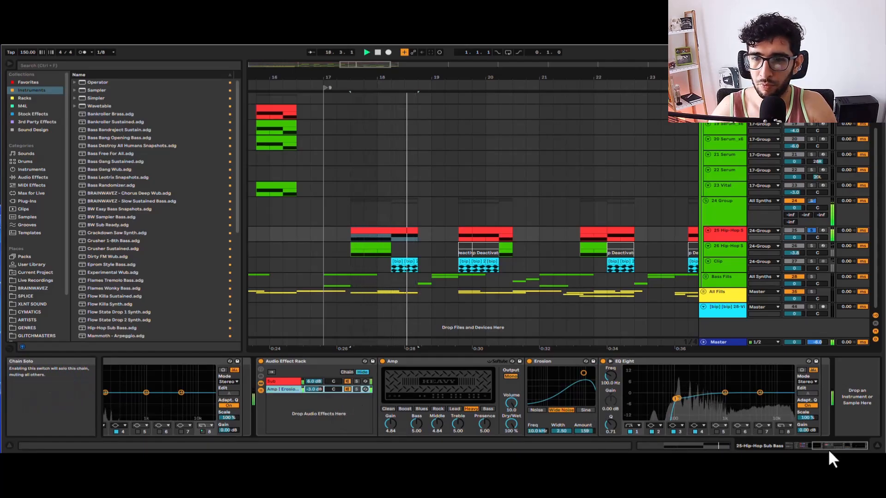
click(645, 444)
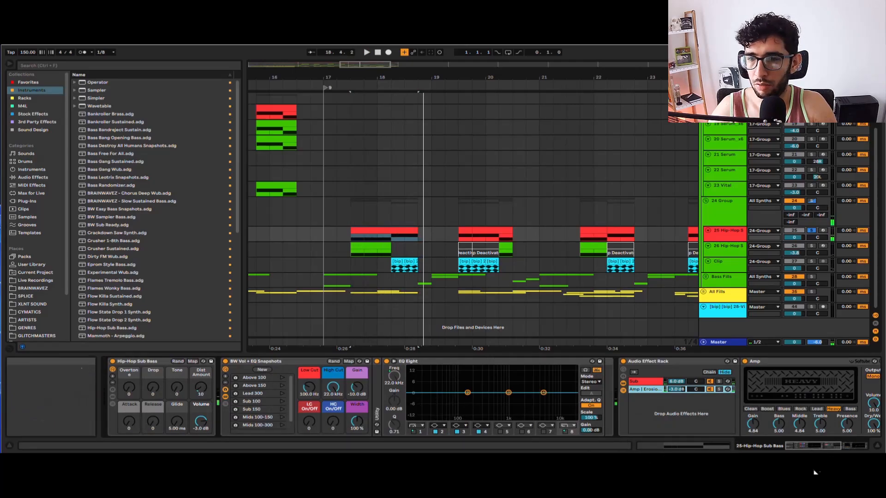
Enlarge and solo the 26 Hip-Hop Sub Bass track and play its first clip from 17.3.1.
click(349, 248)
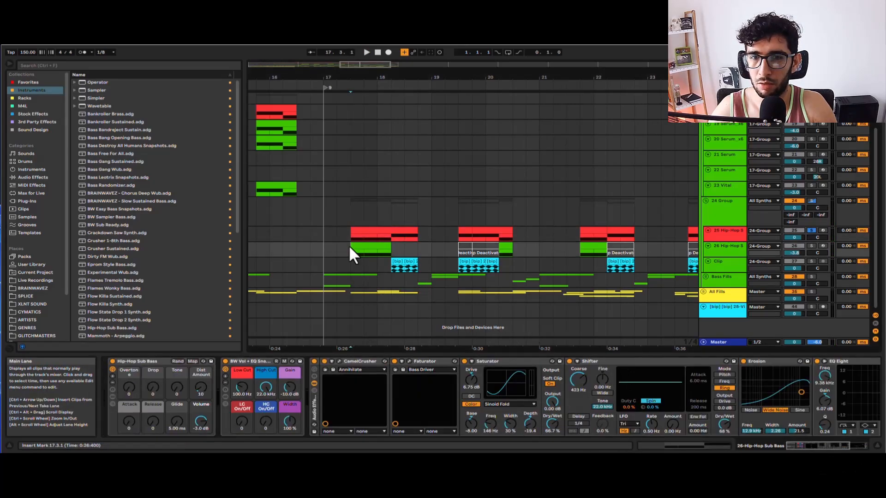
click(721, 253)
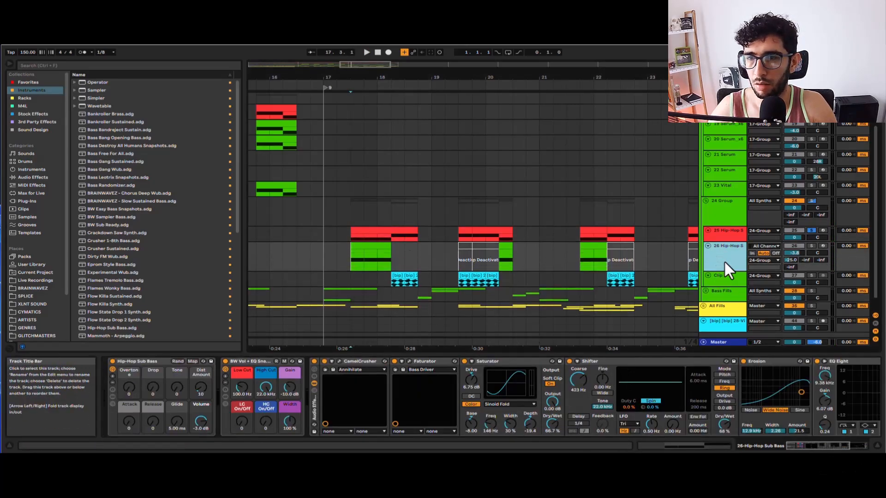
click(354, 249)
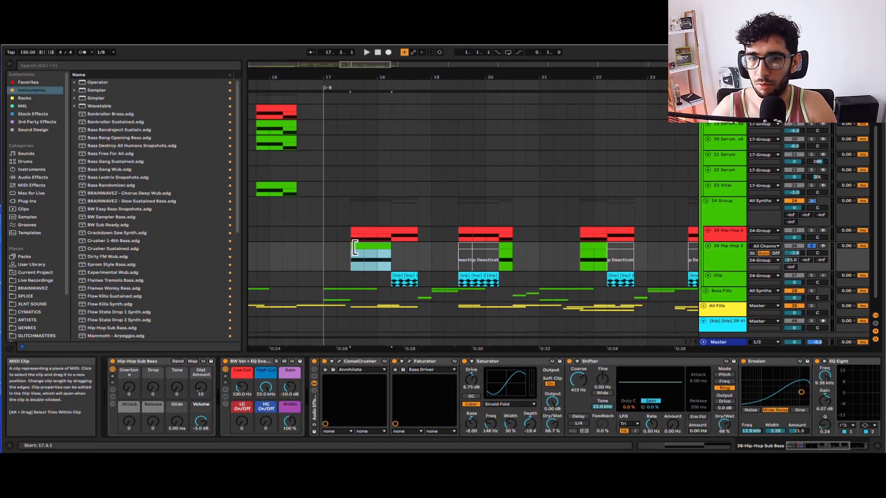
key(space)
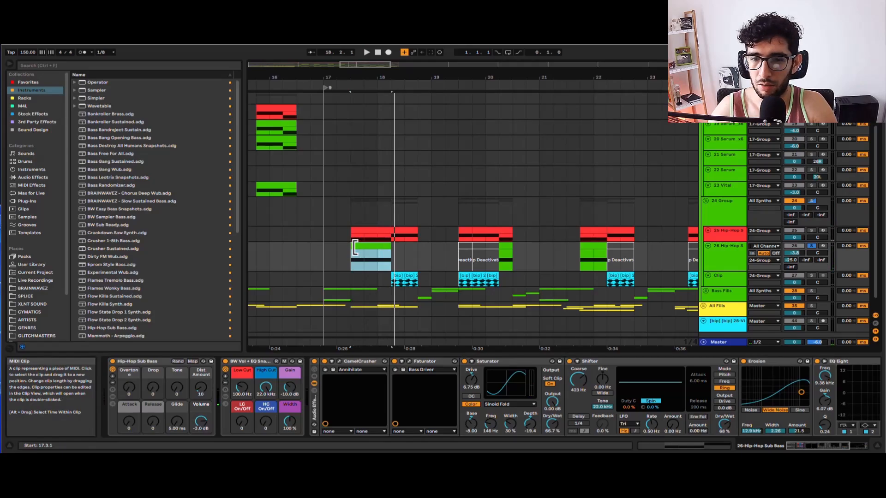
click(701, 460)
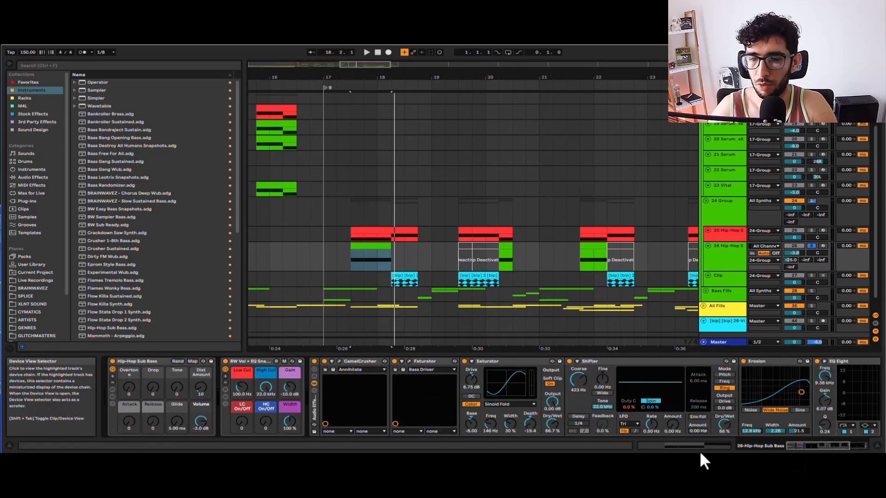
Go through track 26's device chain from the Hip-Hop Sub Bass instrument to EQ Eight, viewing the CamelCrusher window on the way.
click(131, 372)
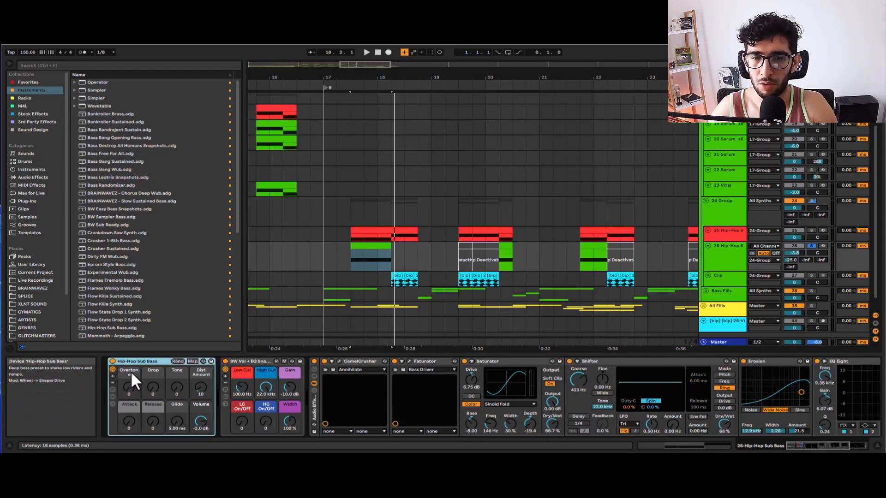
click(366, 372)
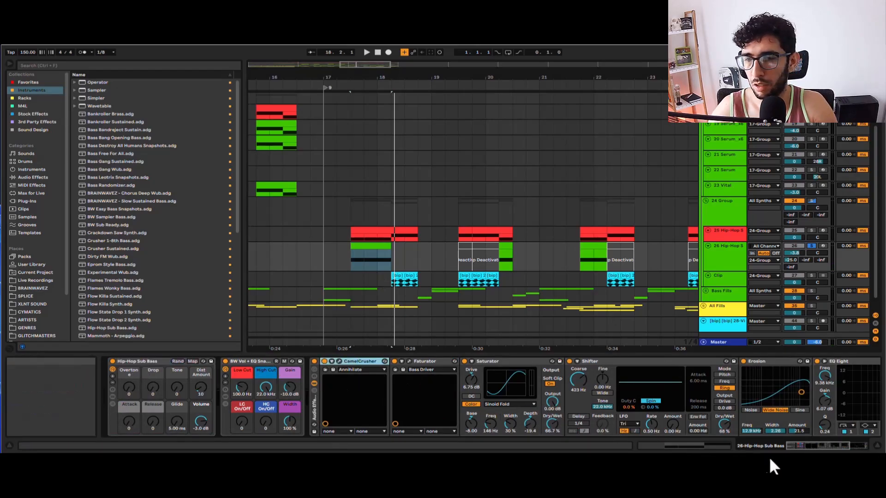
drag(800, 461, 775, 458)
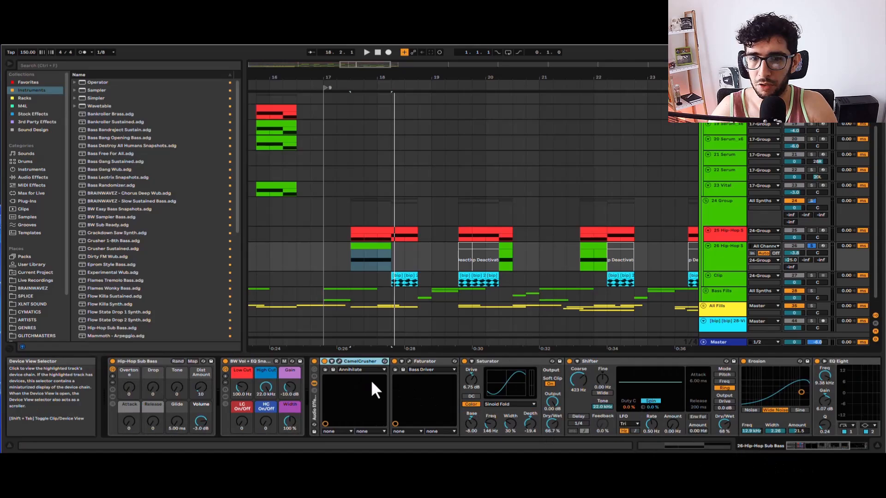
click(337, 372)
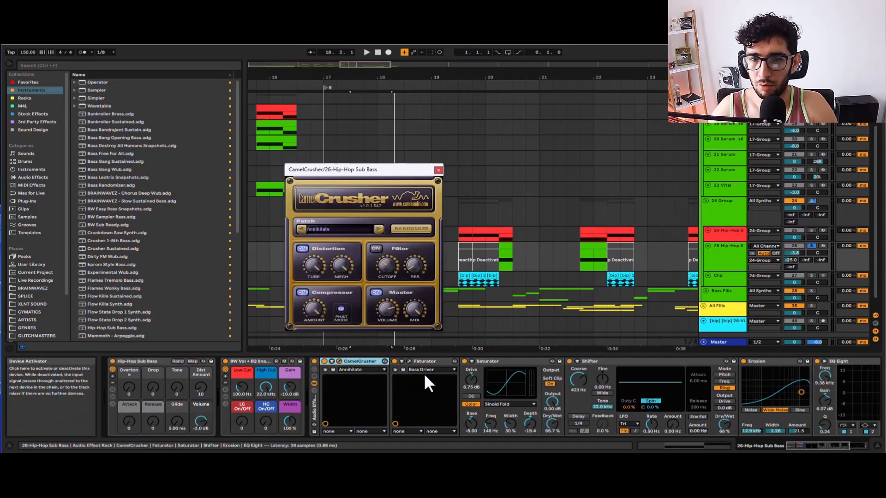
click(337, 372)
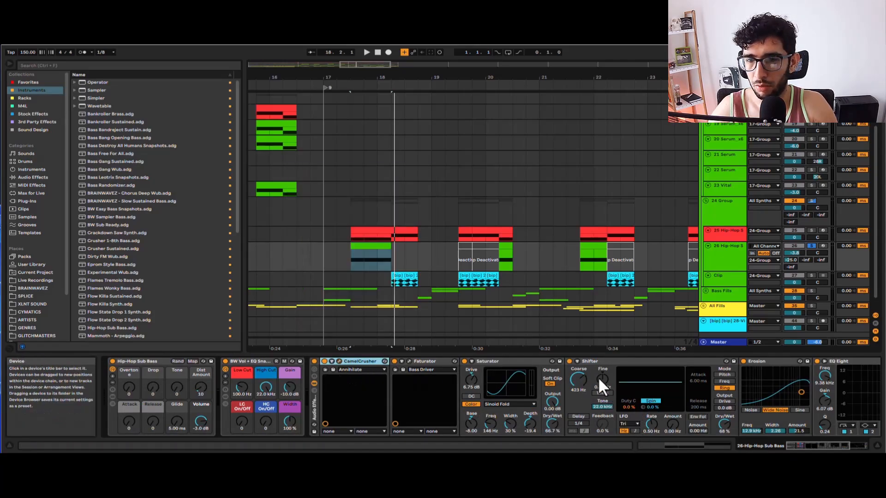
drag(806, 464, 771, 448)
click(845, 363)
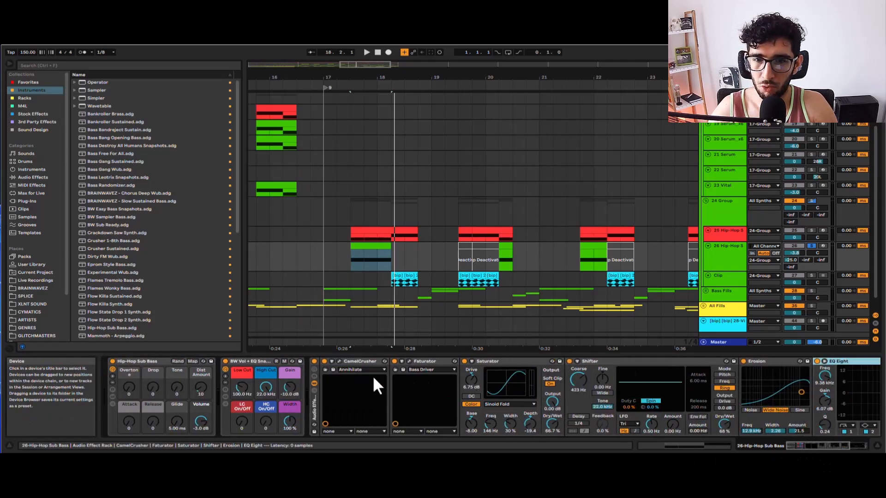
Turn off track 26's effects from CamelCrusher to EQ Eight, then turn only CamelCrusher back on and view its Annihilate patch.
shift+click(359, 362)
click(358, 375)
click(326, 371)
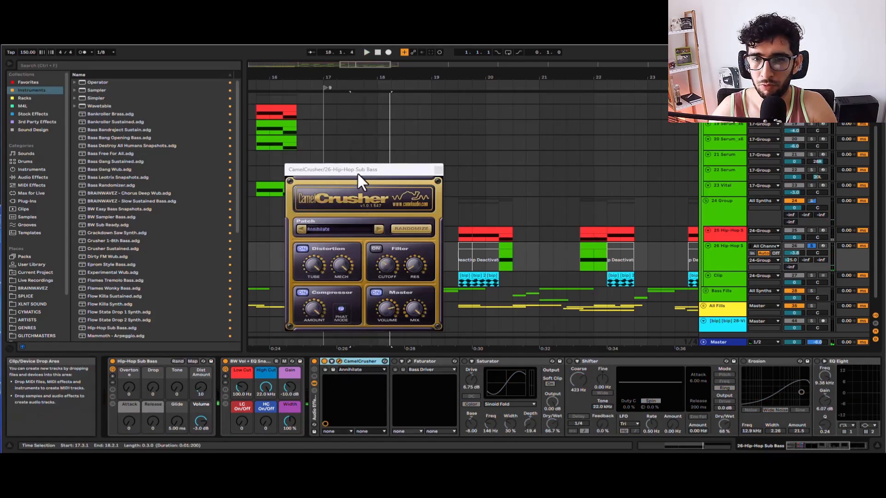
drag(358, 172, 342, 148)
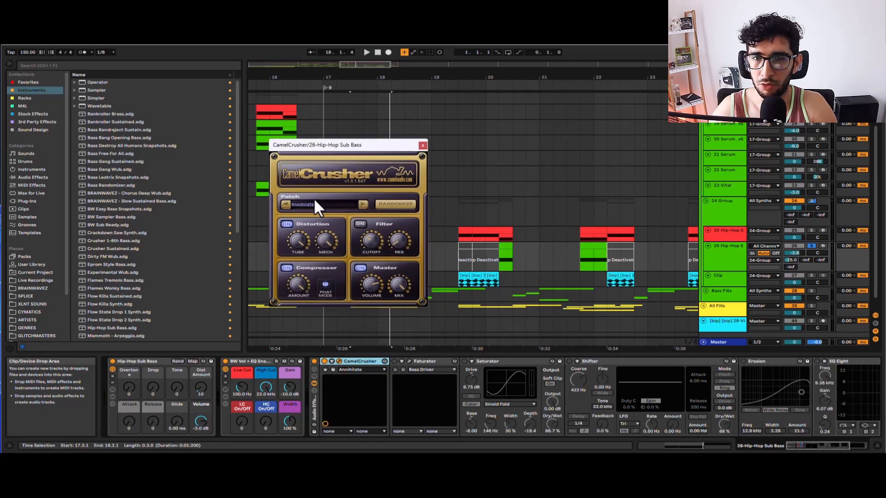
click(422, 146)
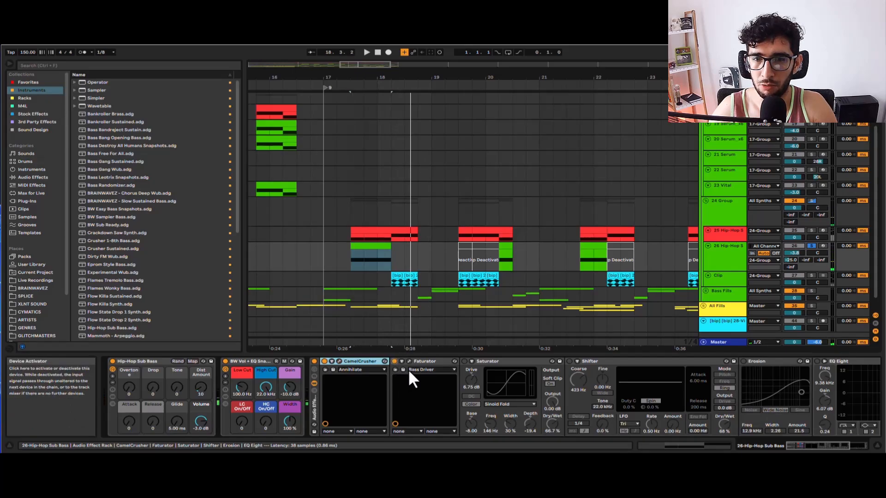
Turn on Faturator with its Bass Driver preset, play the clip with its window shown and close the window.
click(409, 362)
drag(352, 167, 457, 91)
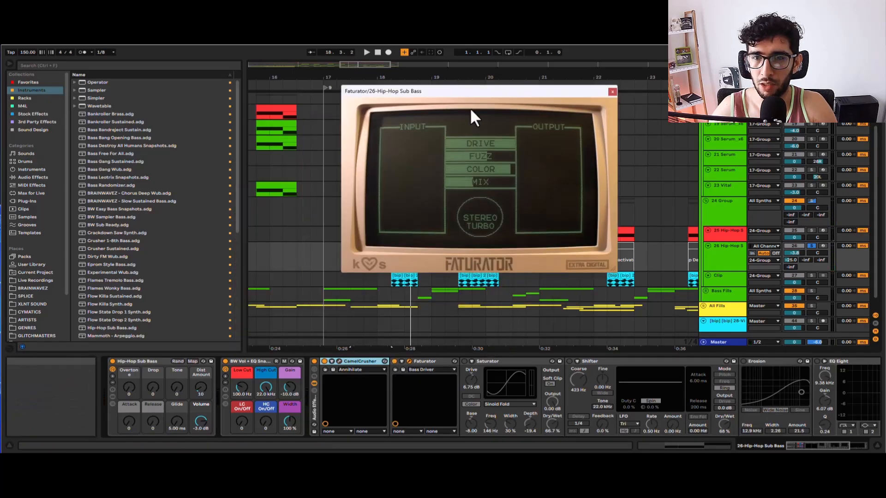
key(space)
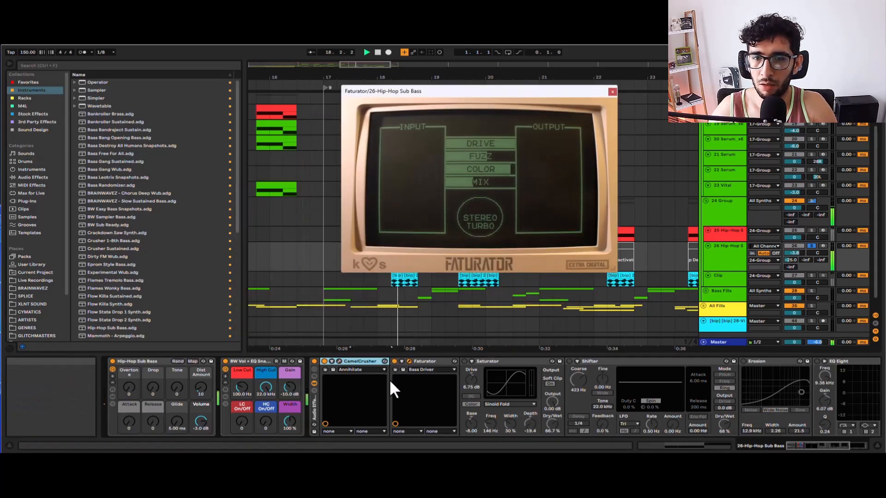
click(395, 362)
key(space)
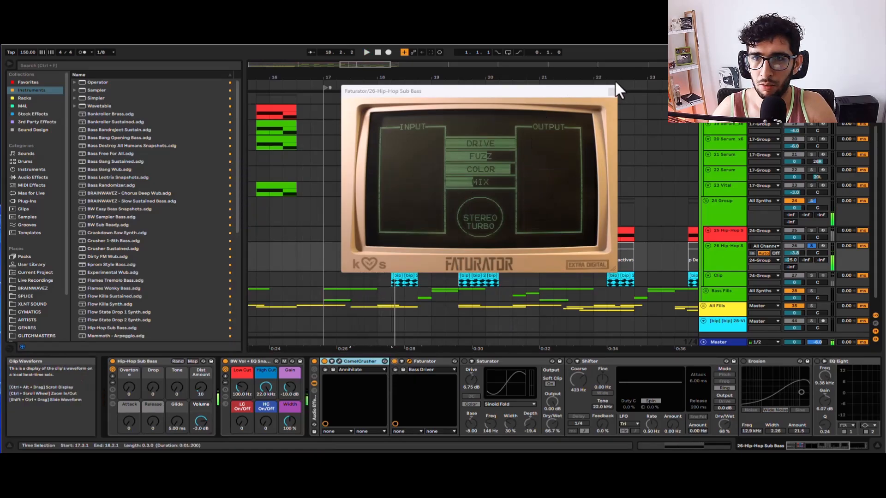
click(612, 91)
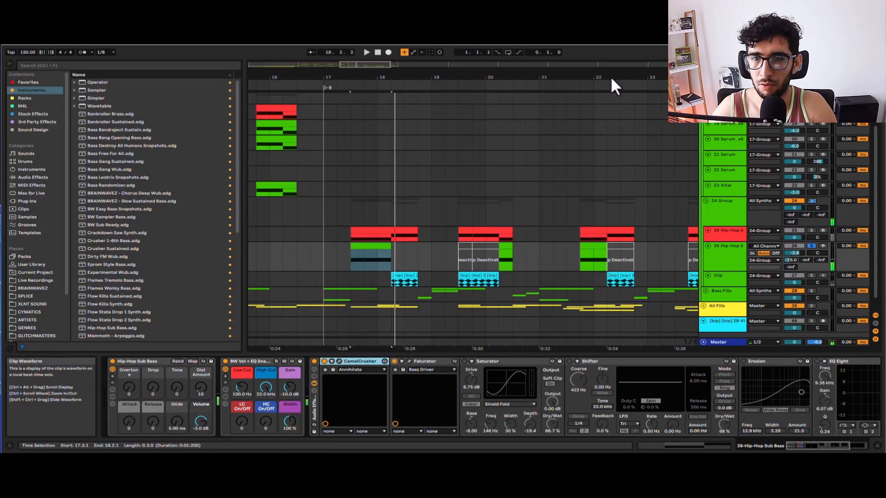
Turn on Saturator in track 26's effect chain and play the first clip through it.
click(504, 378)
click(464, 362)
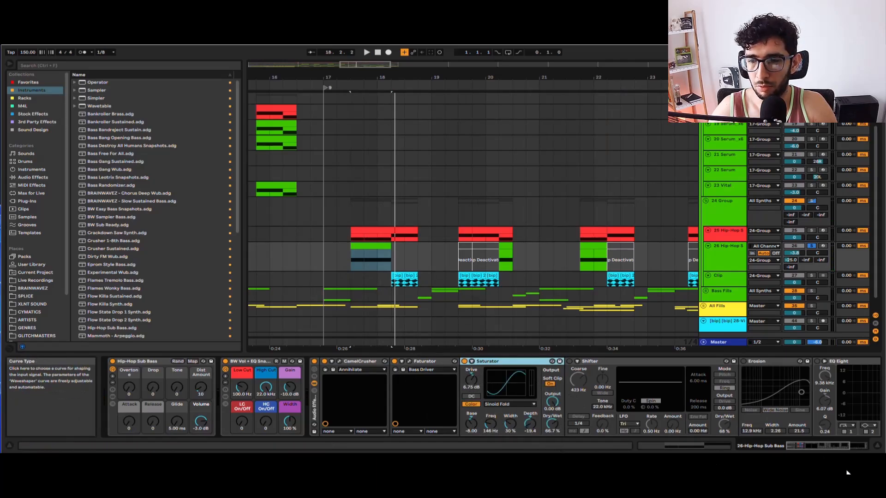
scroll(826, 461, right, 5)
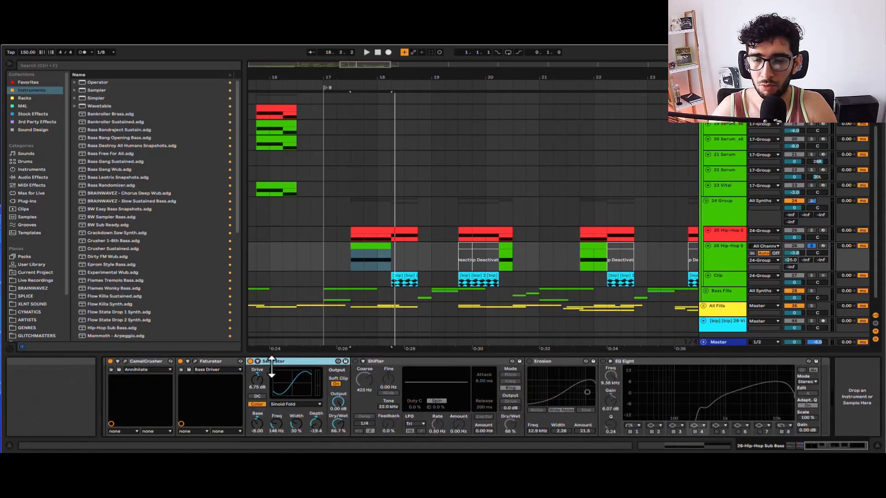
key(space)
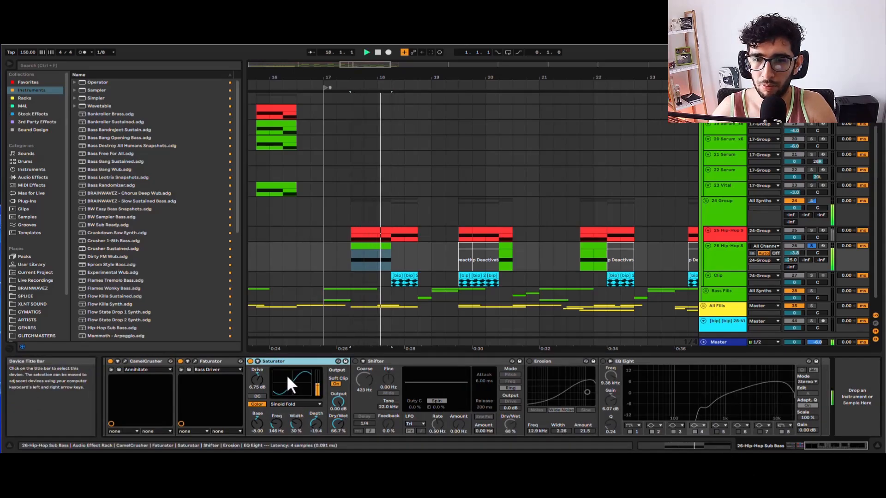
key(space)
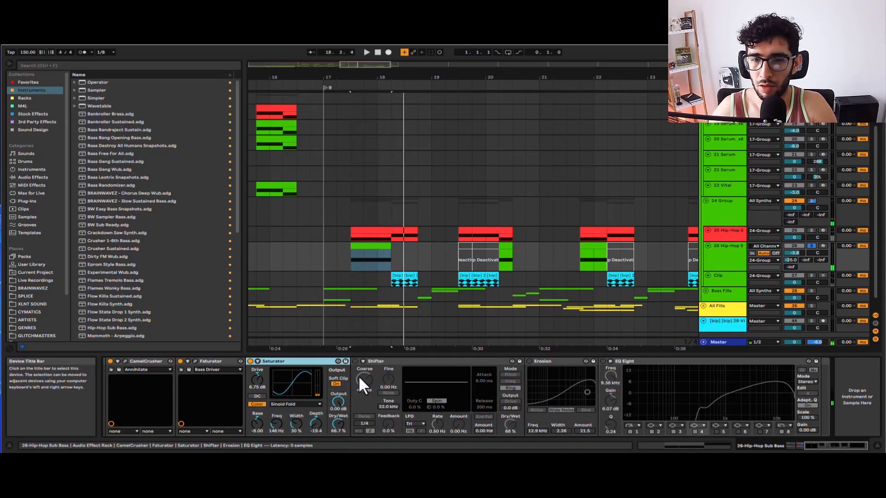
Turn on Shifter, Erosion and EQ Eight in track 26's chain while auditioning the clip.
click(356, 361)
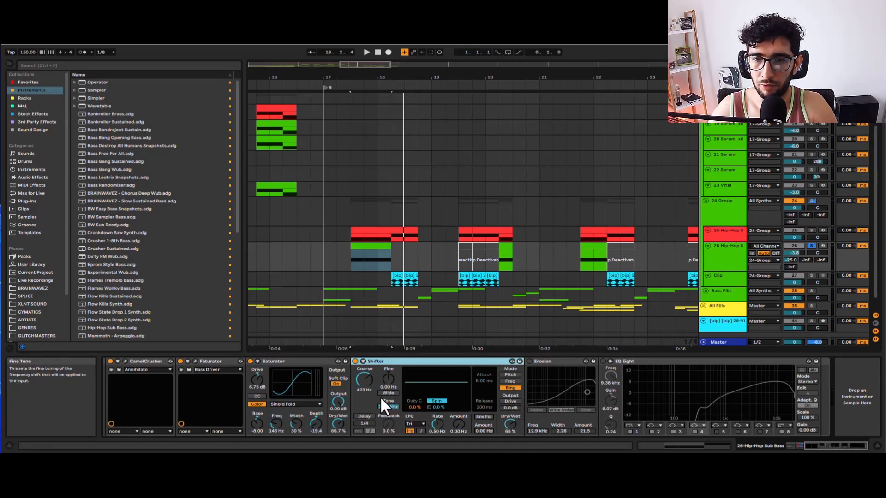
key(space)
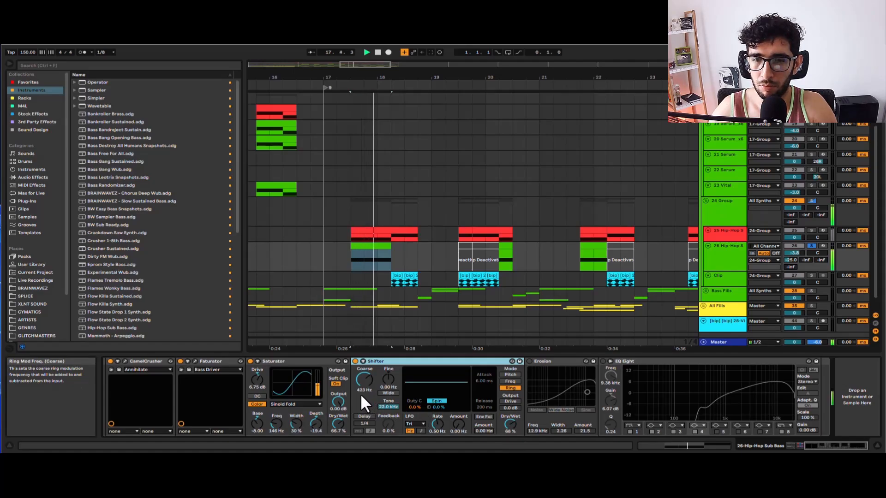
click(529, 361)
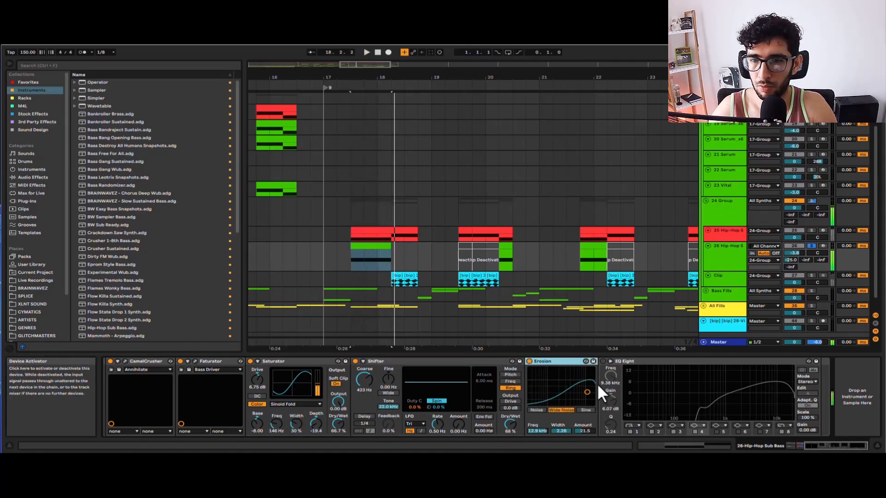
click(602, 362)
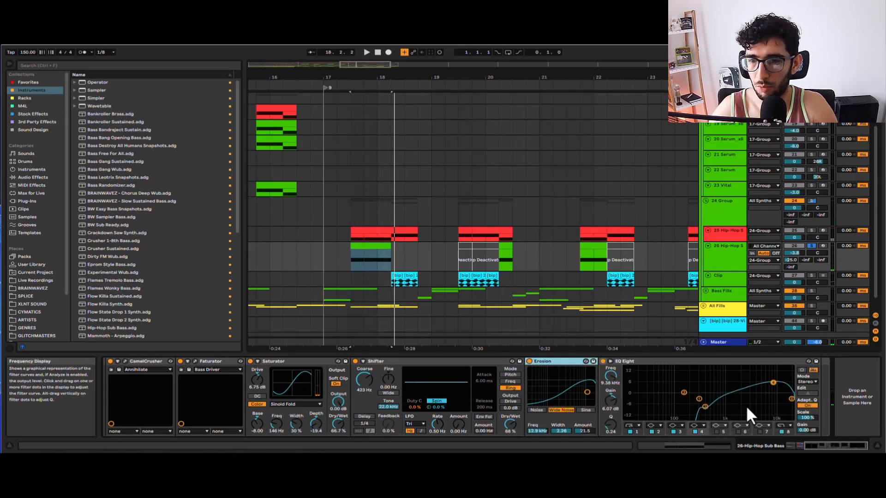
key(space)
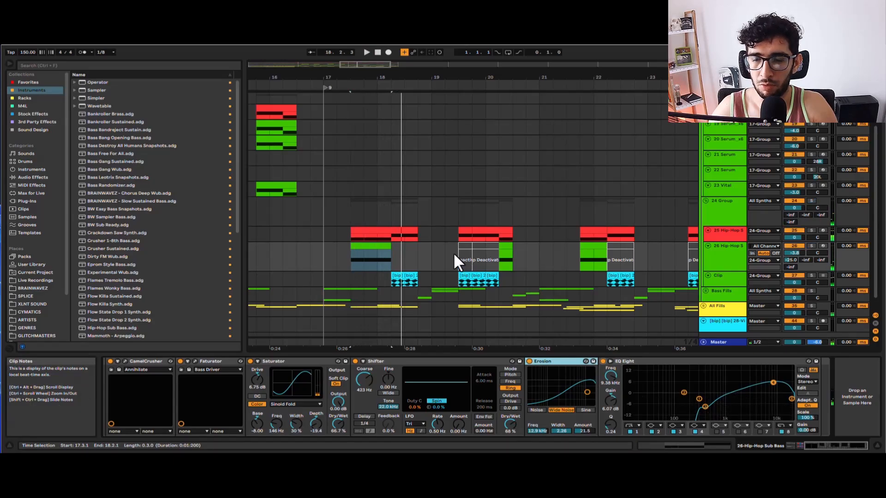
Play the drop with track 26 unsoloed, from 17.3.1 and from 19.3.1.
key(space)
key(space)
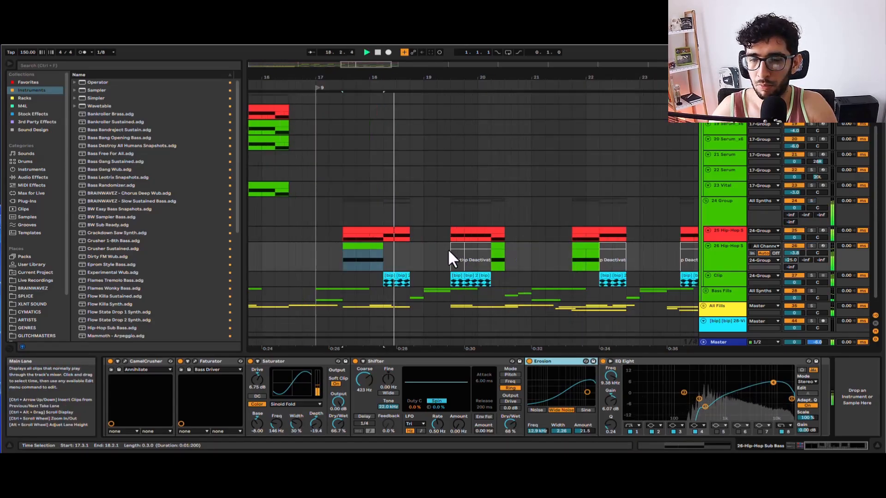
click(453, 249)
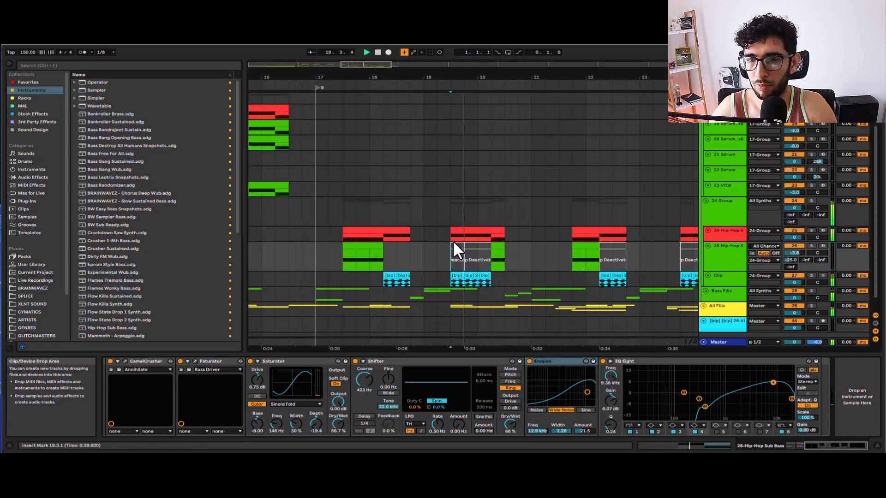
scroll(389, 276, up, 3)
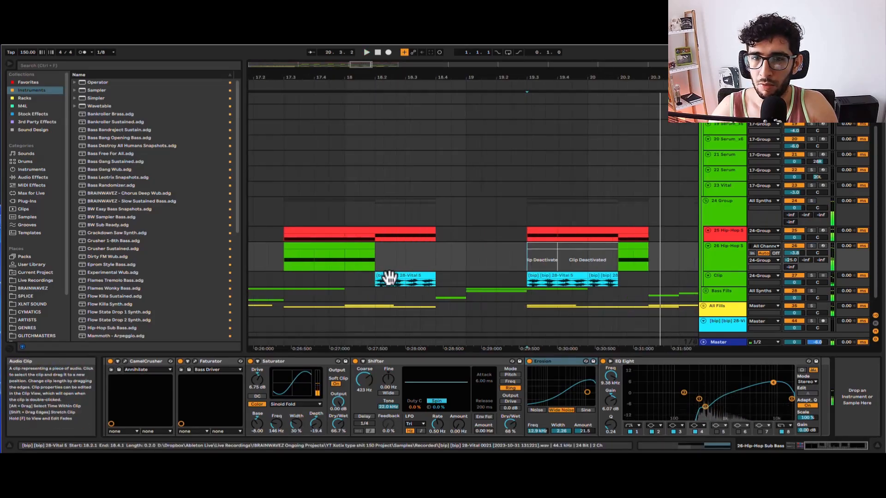
click(389, 275)
key(space)
View the MIDI notes and device chain of track 25's first clip, and the devices on the Clip track.
click(386, 229)
double_click(386, 230)
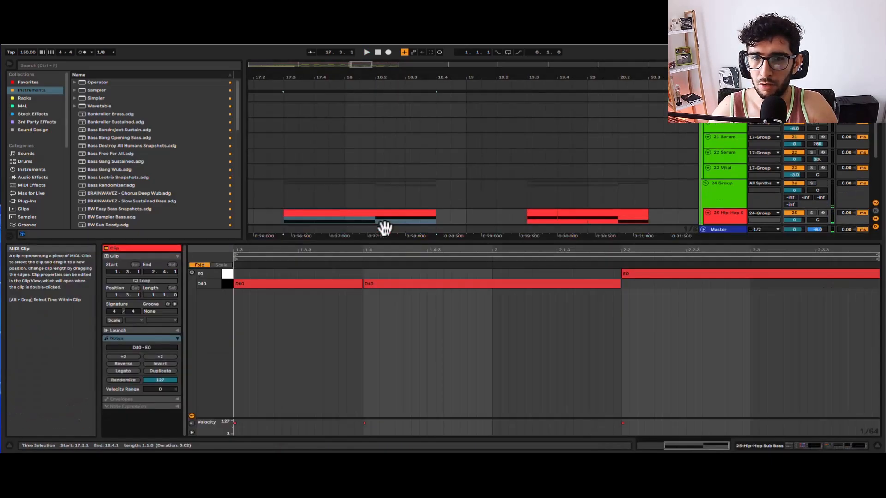
key(a)
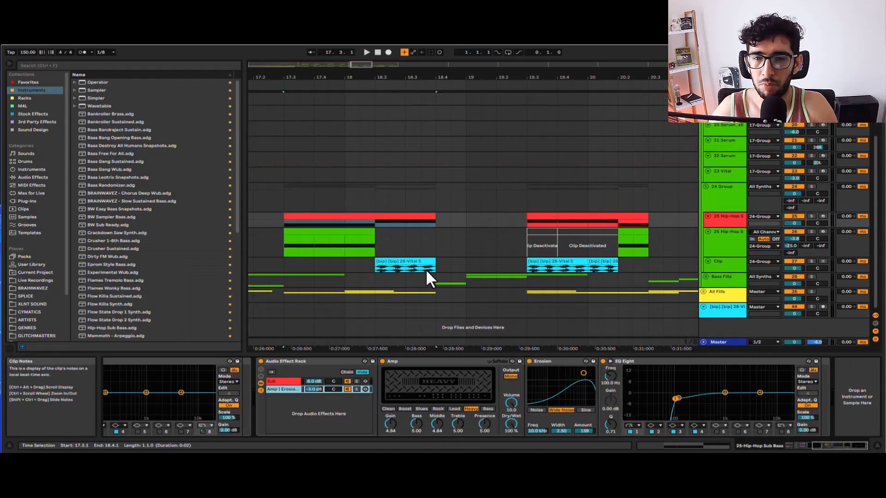
click(397, 264)
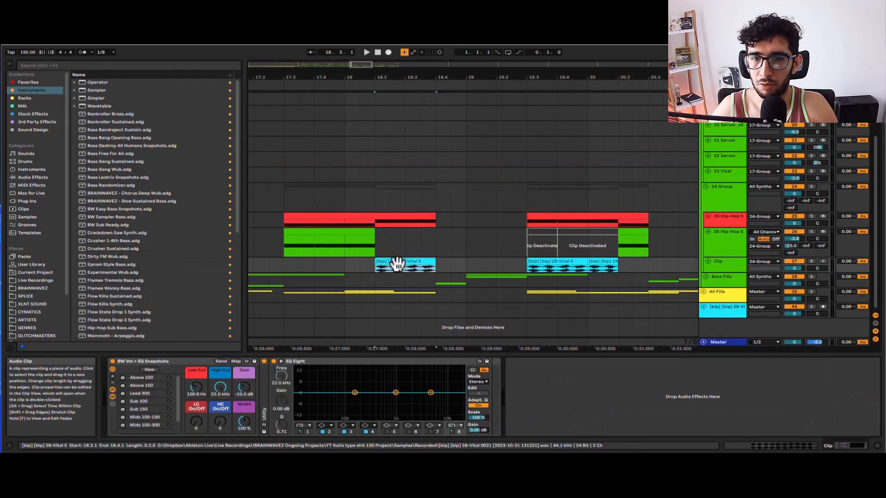
Extend track 26's first clip to 18.4.1 and play it with the track soloed.
click(335, 228)
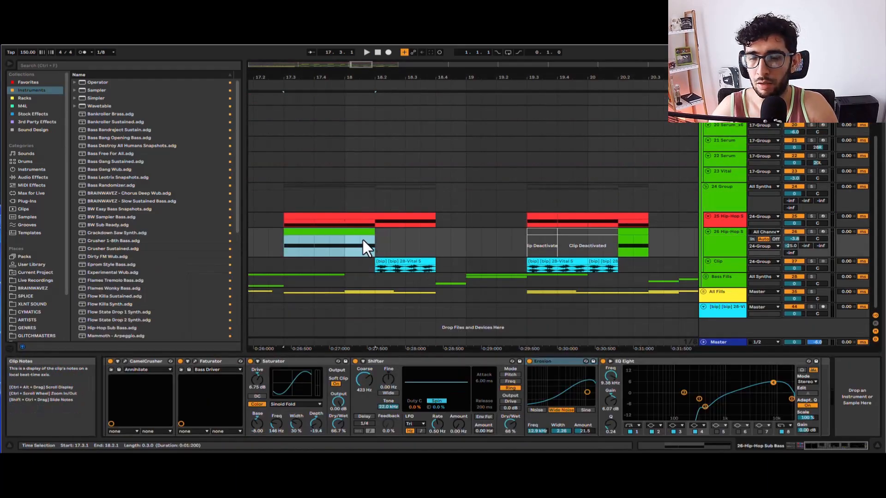
drag(374, 233, 436, 235)
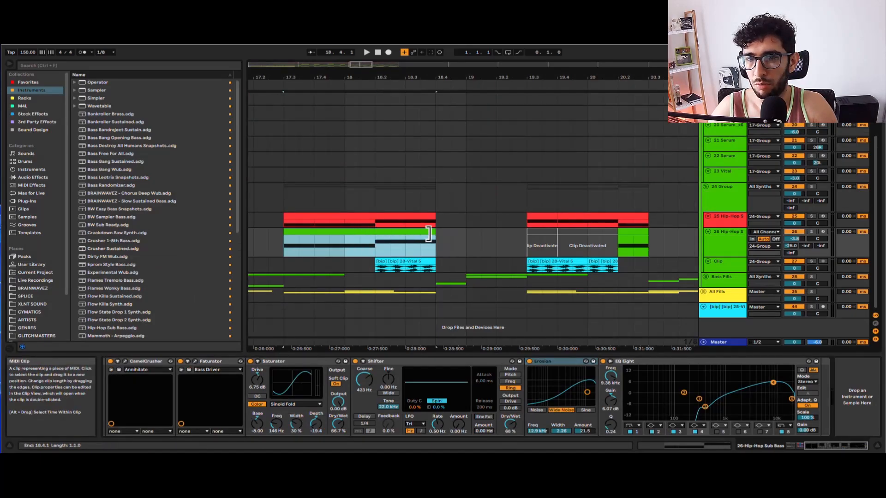
click(723, 246)
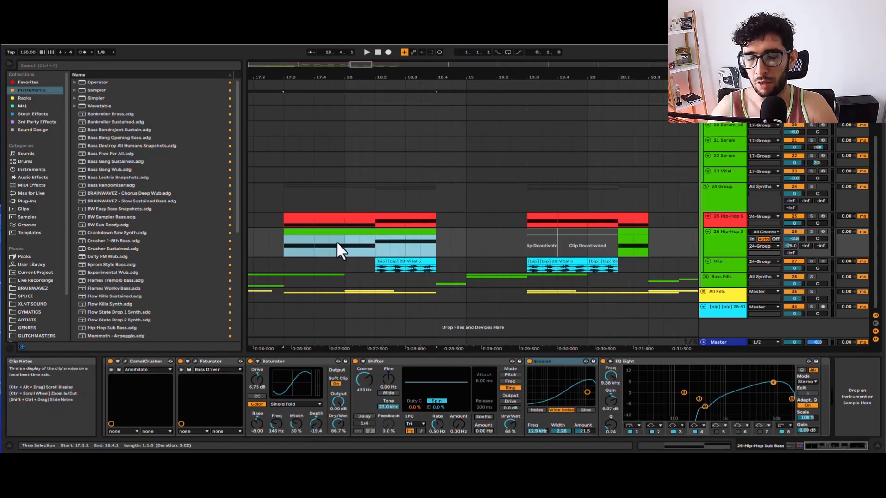
click(371, 361)
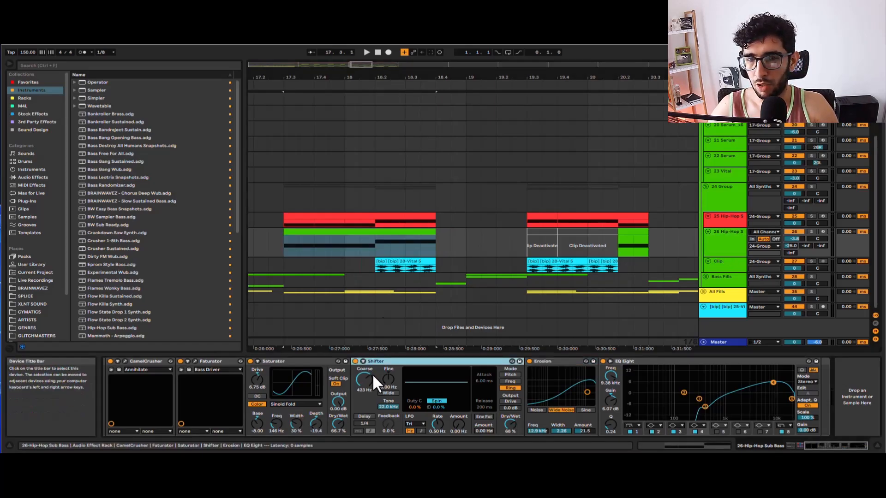
click(320, 234)
key(space)
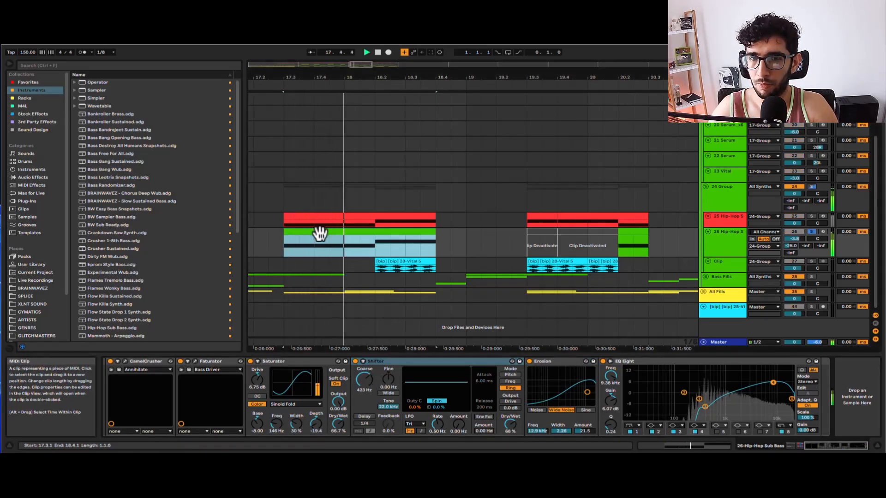
key(space)
Shorten track 26's first clip back to 18.2.1 and play it soloed.
click(377, 243)
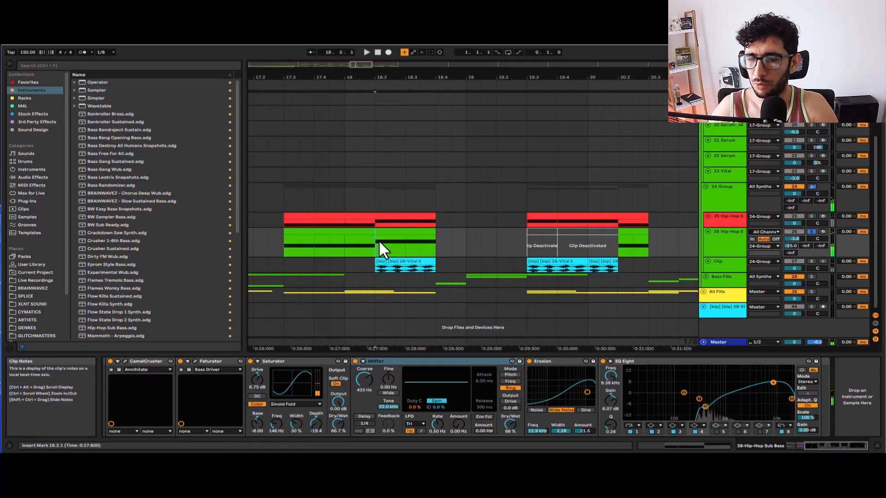
click(426, 233)
drag(431, 232, 375, 232)
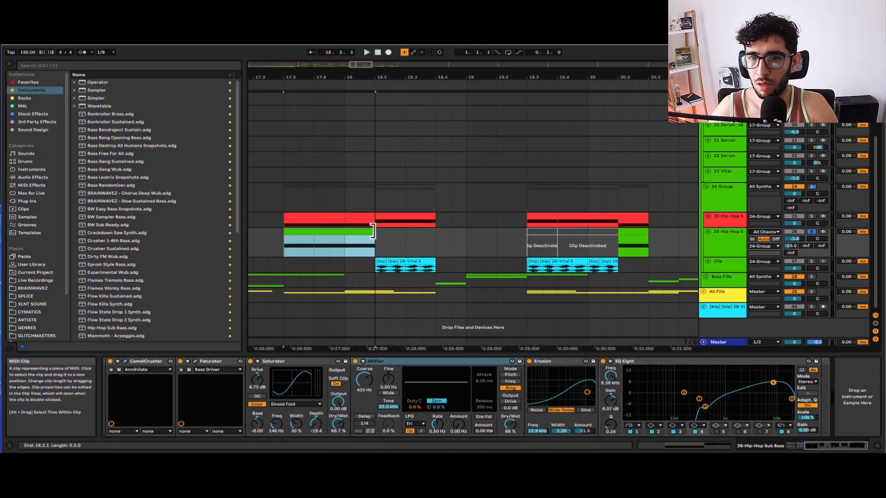
key(space)
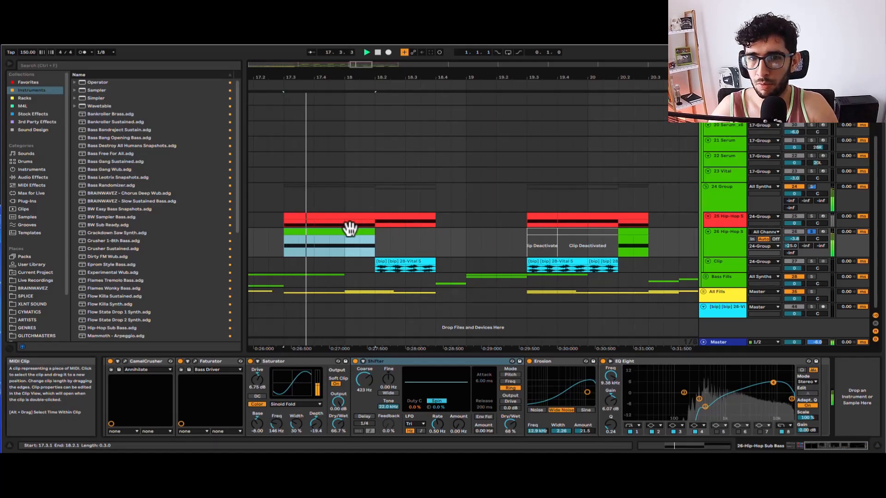
Examine the waveform and warp settings of the Clip track's first audio clip, and return to its devices.
click(398, 265)
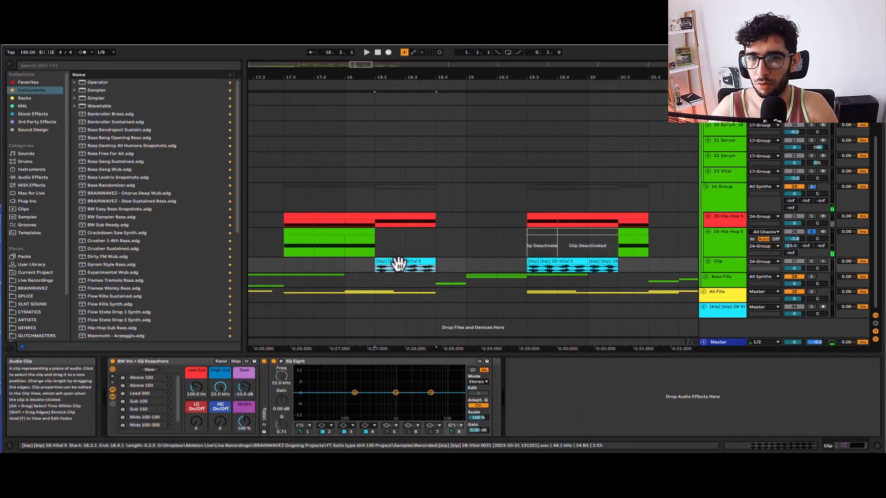
double_click(396, 264)
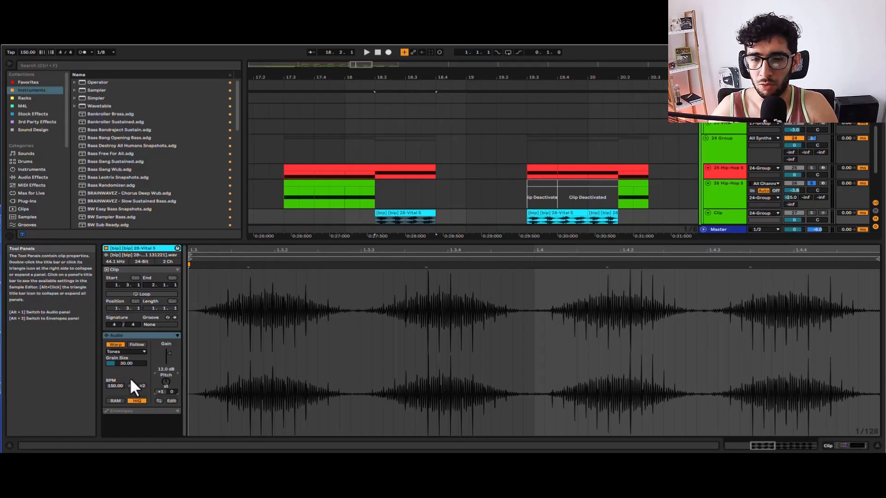
key(shift+Tab)
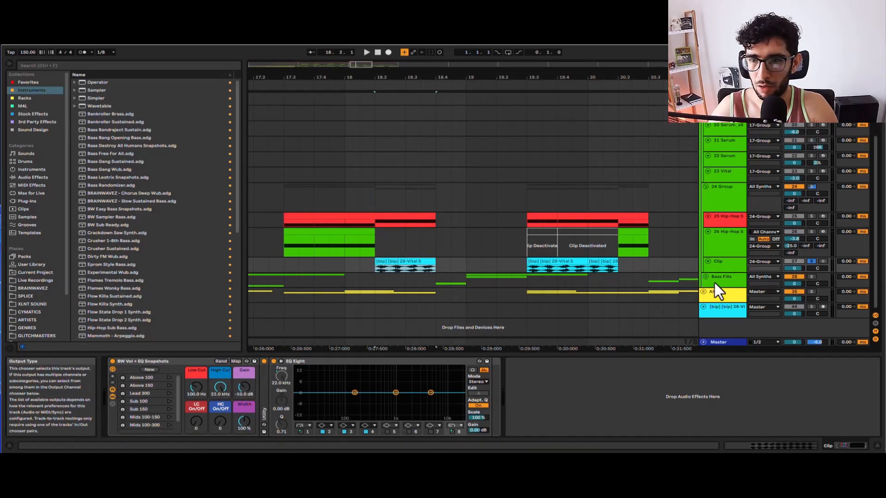
Enlarge and solo the Clip track and play its first audio clip from 18.2.1.
drag(723, 273, 723, 301)
click(400, 263)
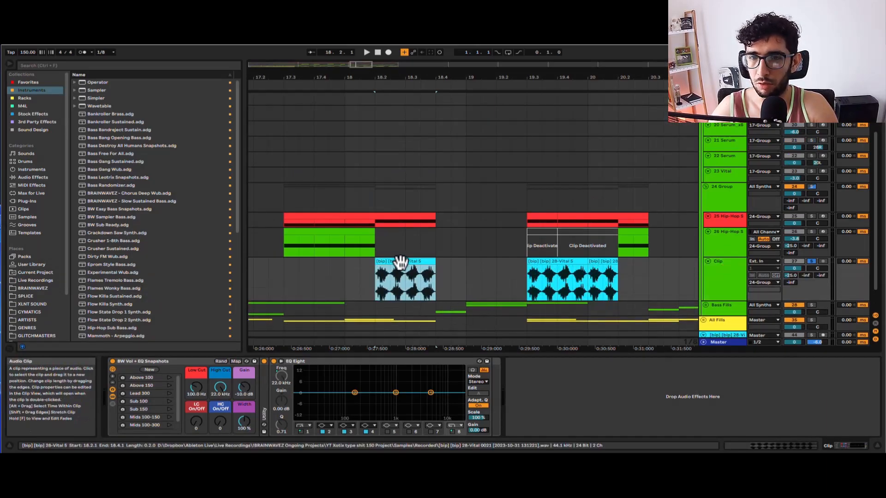
key(space)
Play the 24 Group layers together with the Clip track unsoloed, checking the deactivated track 26 clips around 19.4.1.
key(minus)
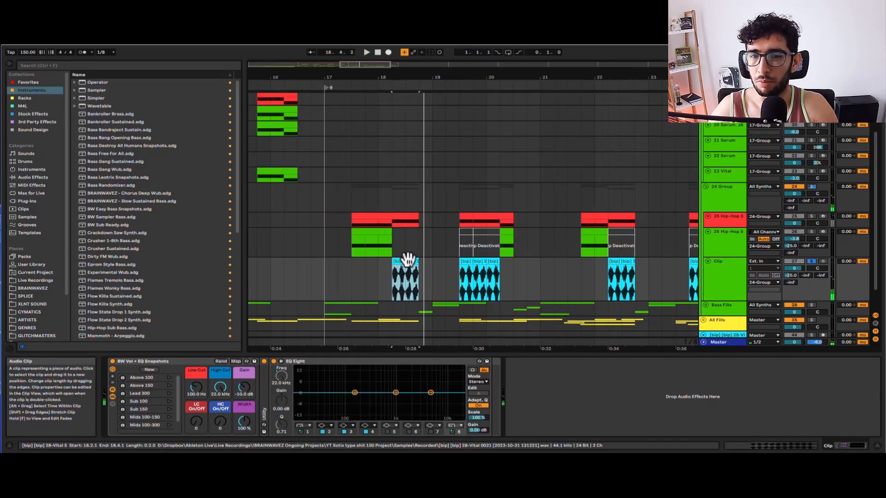
key(minus)
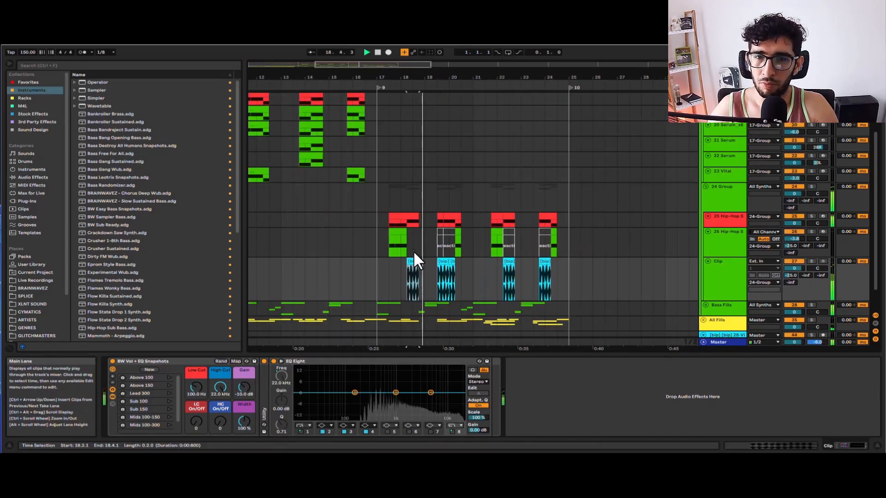
click(412, 225)
click(442, 236)
key(plus)
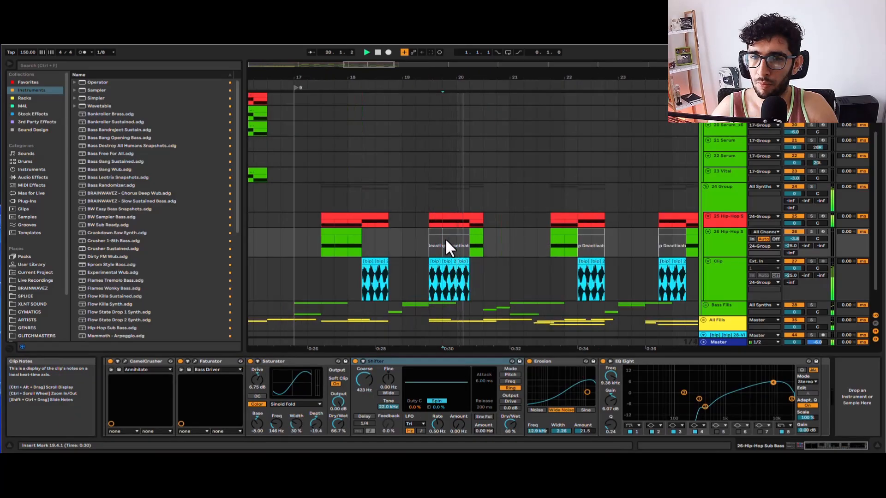
key(minus)
scroll(704, 283, up, 5)
Fold the 24 Group and 17 Group tracks.
click(706, 263)
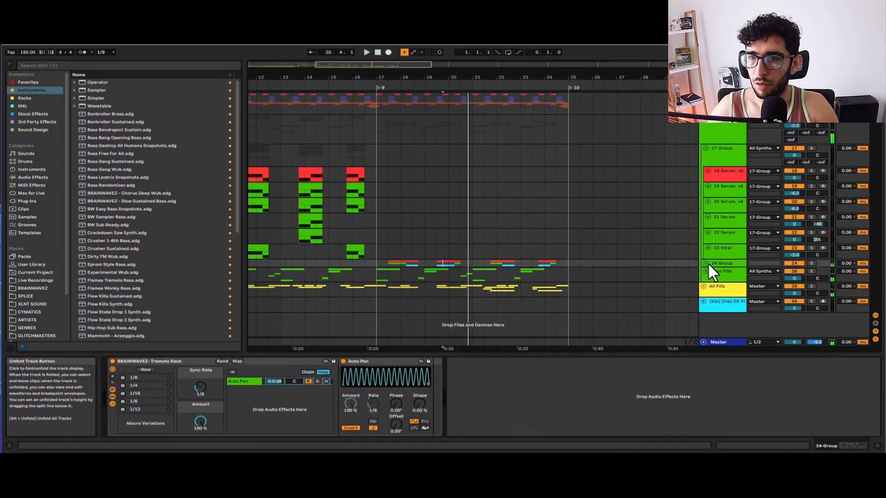
click(706, 263)
alt+click(706, 263)
Unfold and solo the Bass Fills group and play it from 9.1.1.
key(minus)
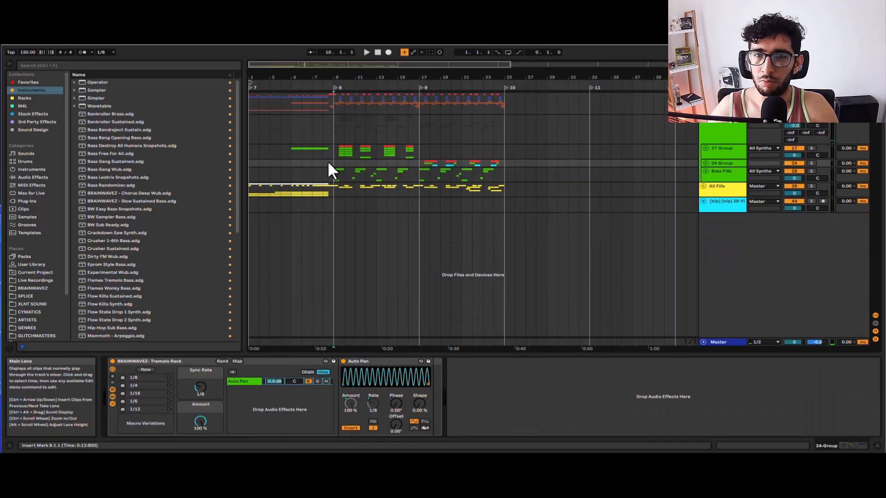
click(328, 167)
click(324, 167)
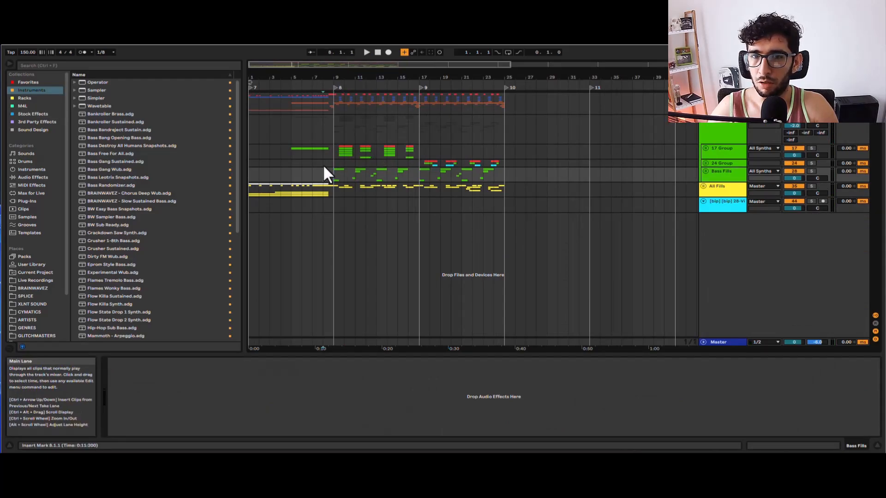
key(plus)
key(plus)
key(space)
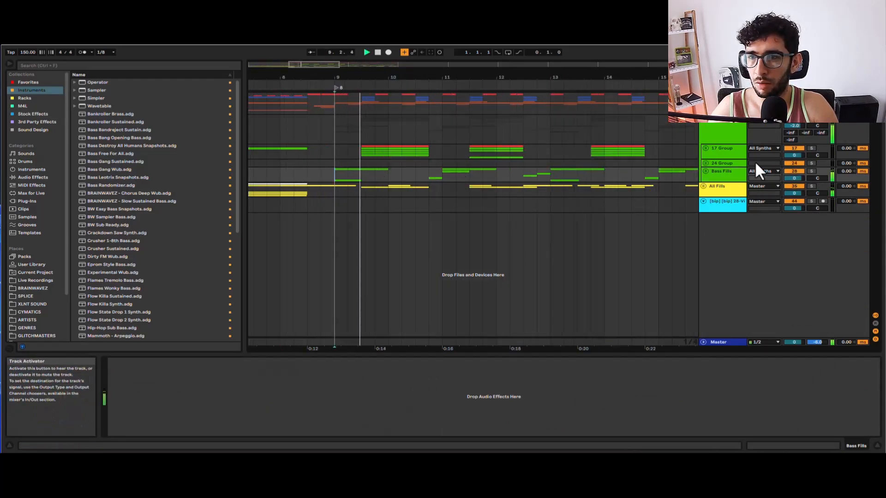
click(705, 172)
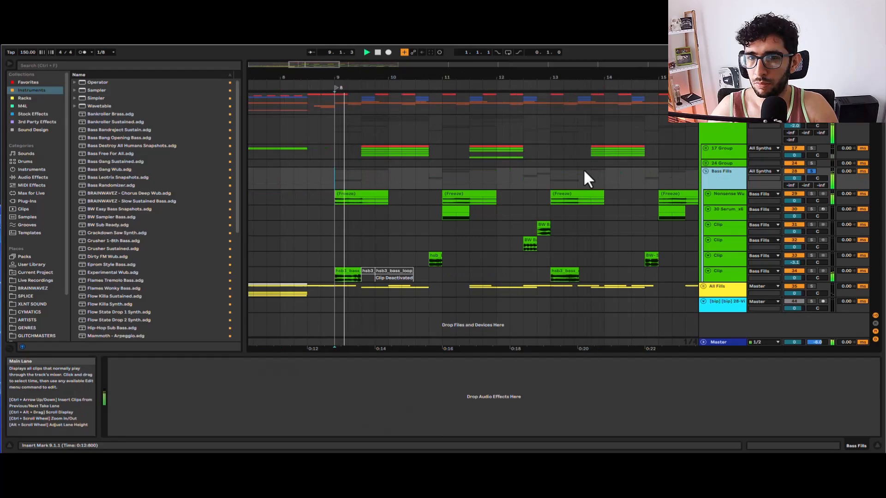
Enlarge the Nonsense Wub track and play its first frozen clip from 9.1.1.
click(365, 198)
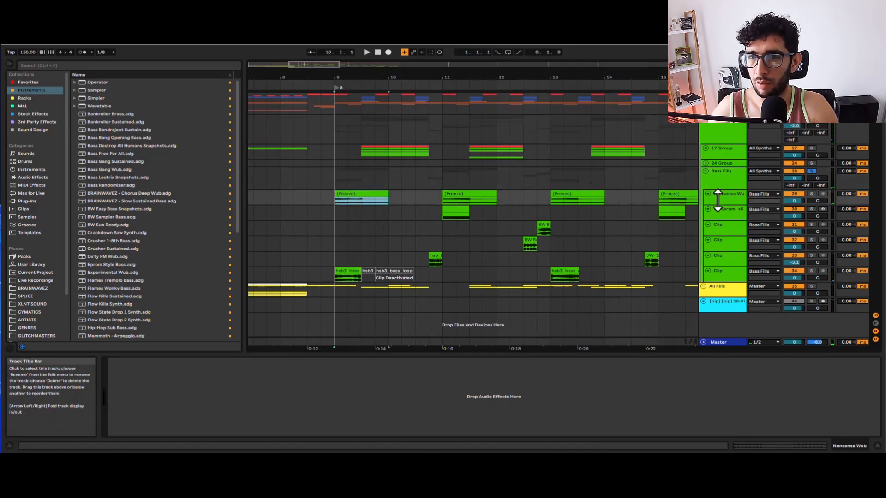
drag(718, 205, 718, 233)
key(plus)
click(382, 190)
key(minus)
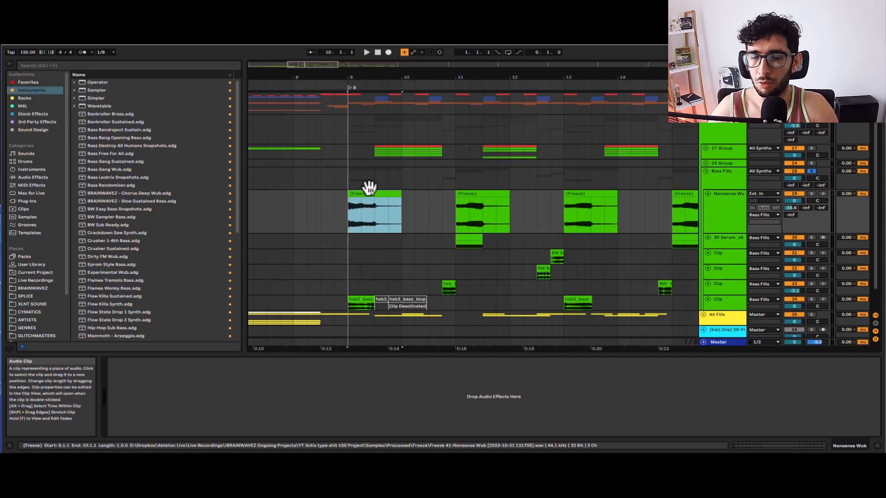
key(plus)
key(space)
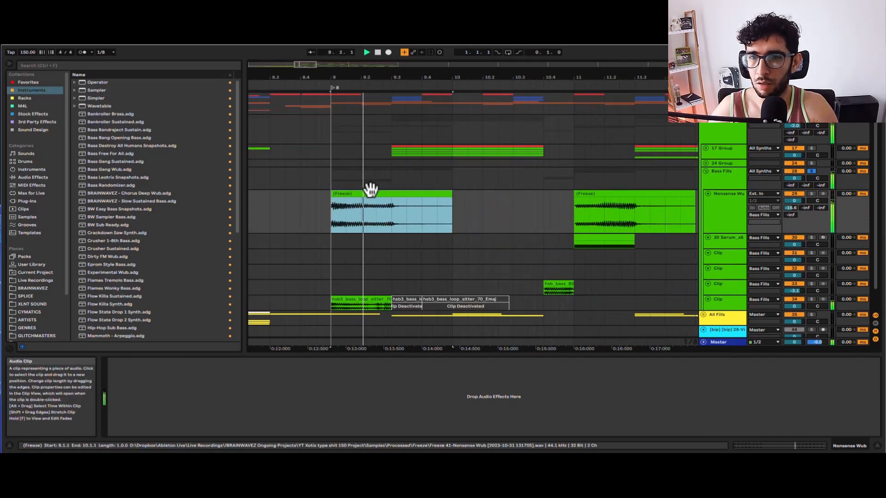
Solo the 30 Serum track, play its MIDI clip from 11.1.1 and open its Serum instrument.
click(616, 237)
key(space)
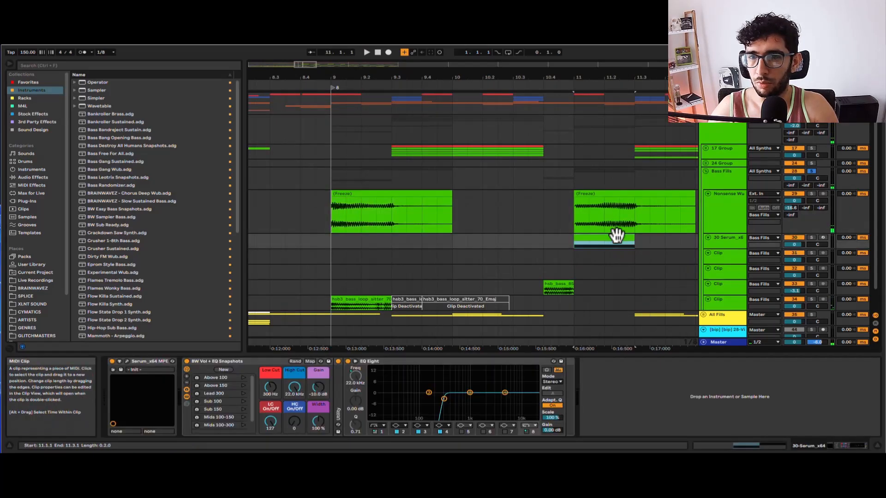
click(648, 240)
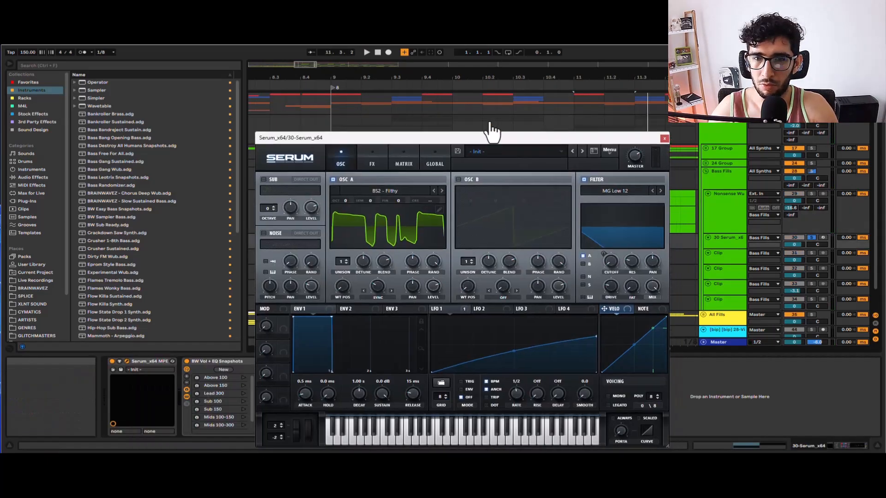
Examine oscillator A's wavetable and the LFO 1 modulation of the filter cutoff in Serum while the clip plays.
drag(489, 134, 480, 64)
click(369, 126)
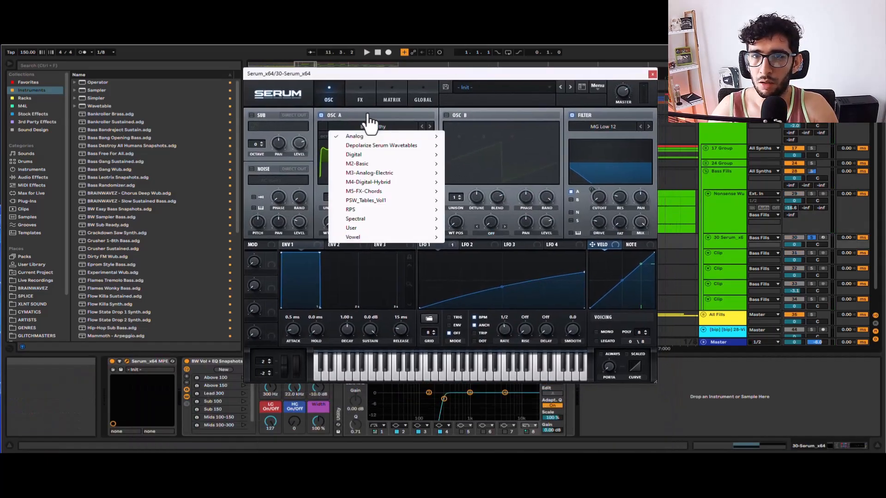
click(369, 122)
click(369, 122)
click(571, 232)
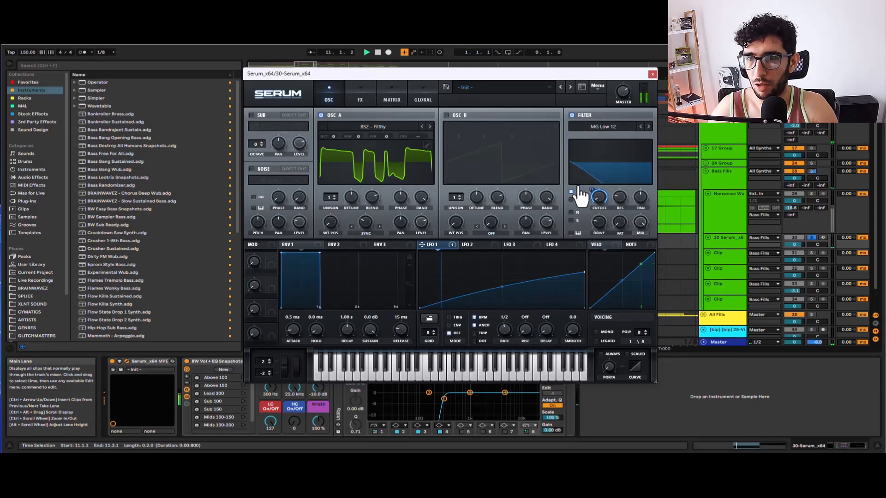
Show Serum's effects and move the Phaser directly after the Distortion in the effect order.
click(354, 88)
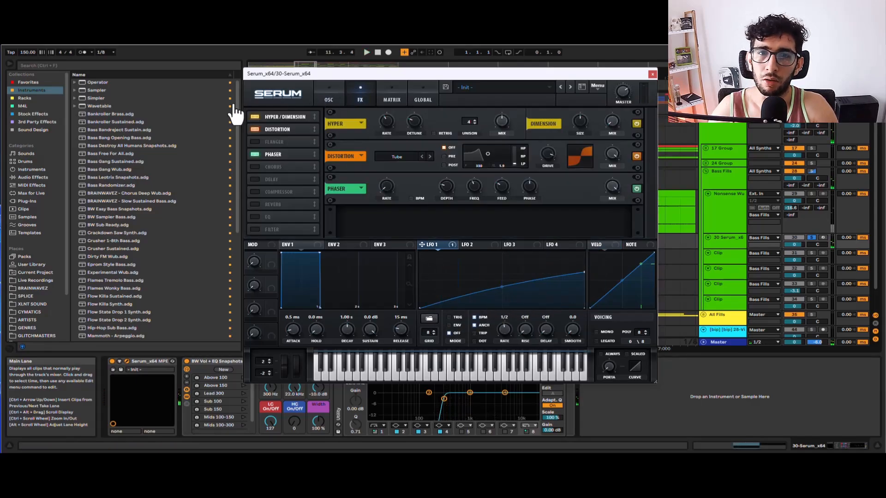
drag(273, 153, 276, 136)
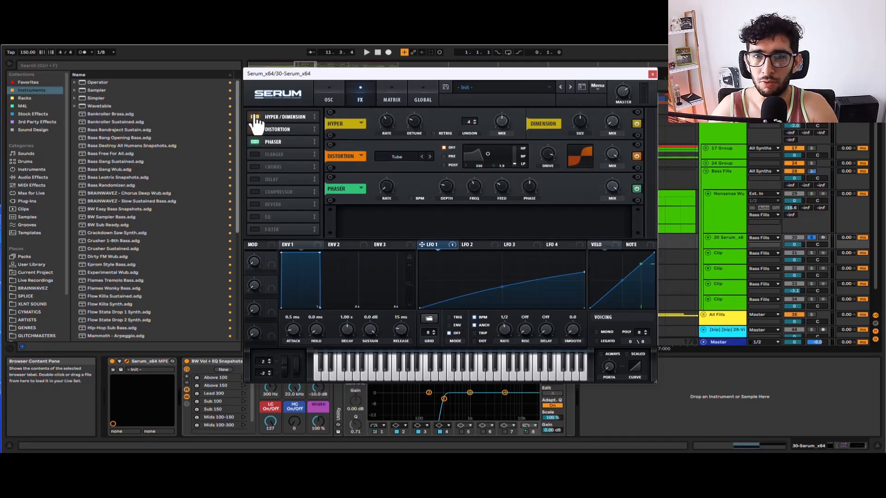
click(254, 142)
click(254, 142)
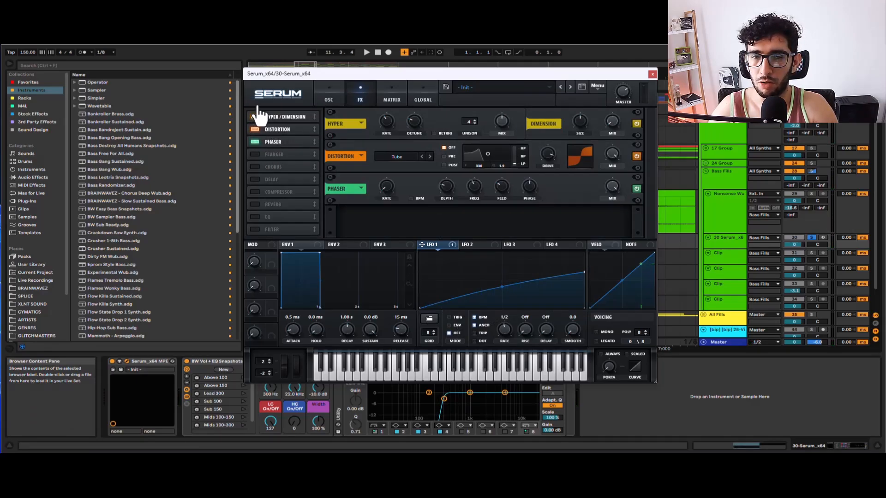
Audition the clip with Hyper/Dimension, Distortion and Phaser switched off, re-enable them in turn, and close Serum.
click(254, 117)
click(254, 130)
click(255, 142)
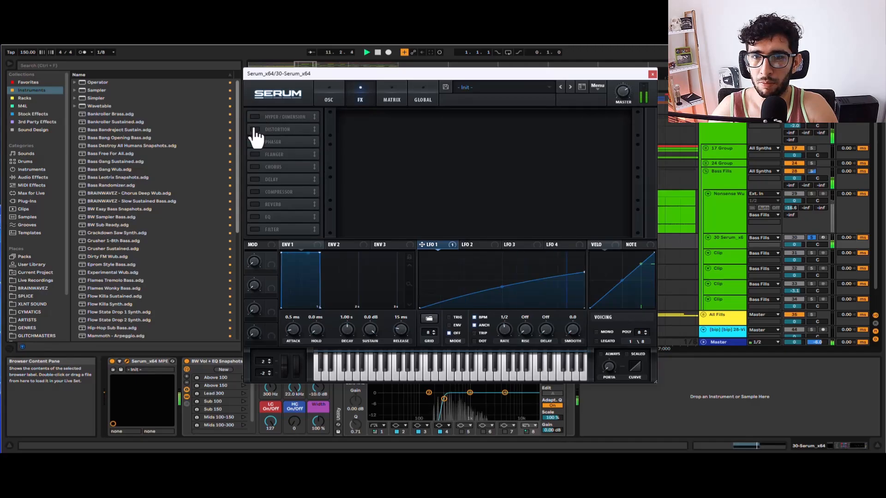
click(254, 117)
click(254, 129)
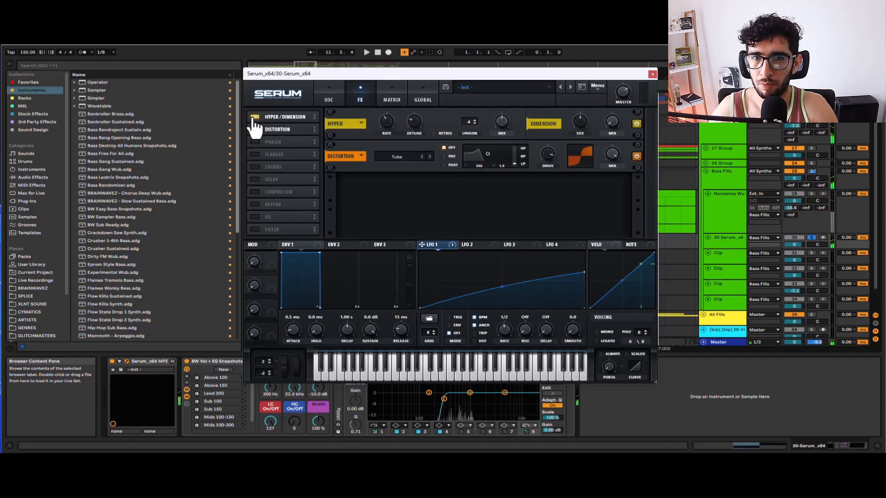
click(254, 141)
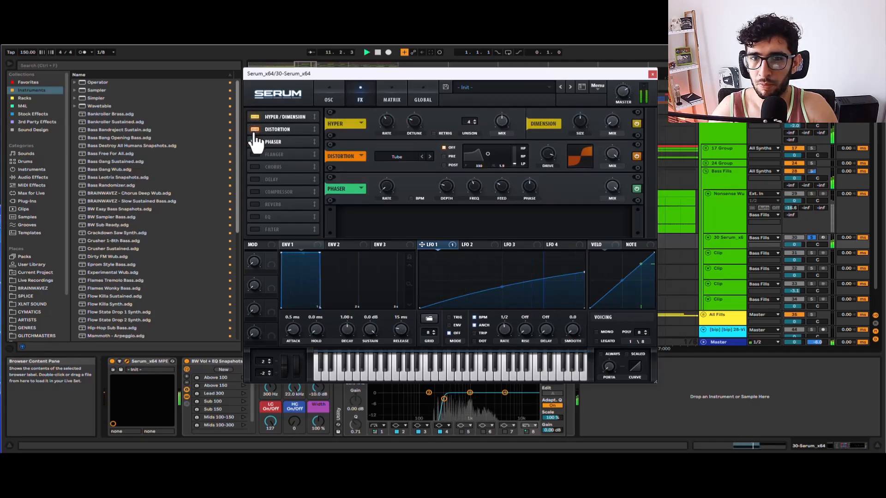
click(652, 74)
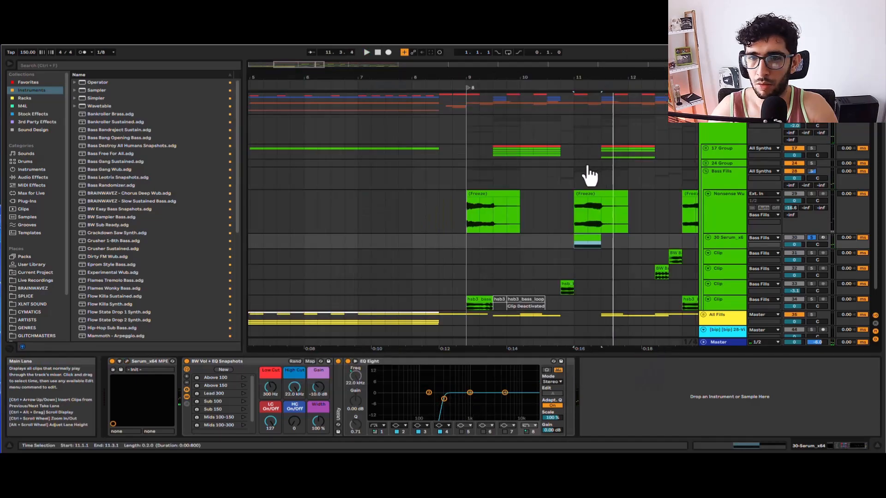
Solo Clip tracks 32 and 31 in turn and play their BW Basses clips from 12.3.1 and 12.4.1.
scroll(580, 192, down, 1)
ctrl+scroll(475, 194, up, 5)
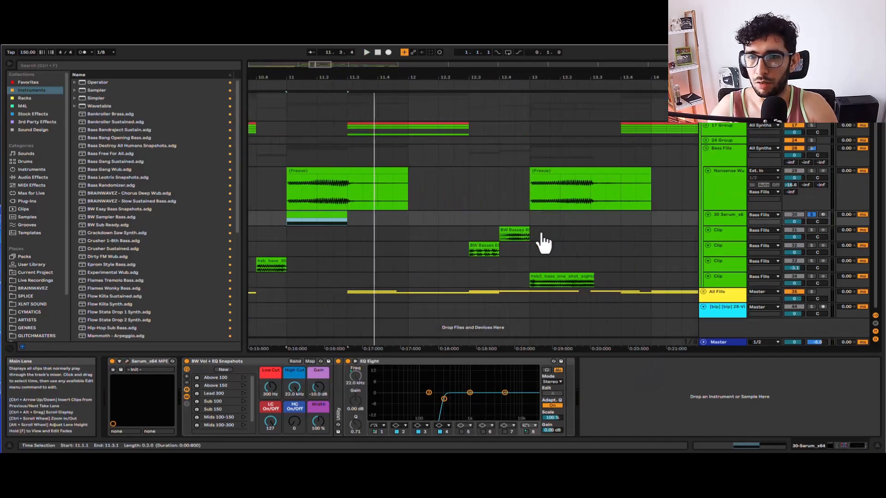
click(495, 252)
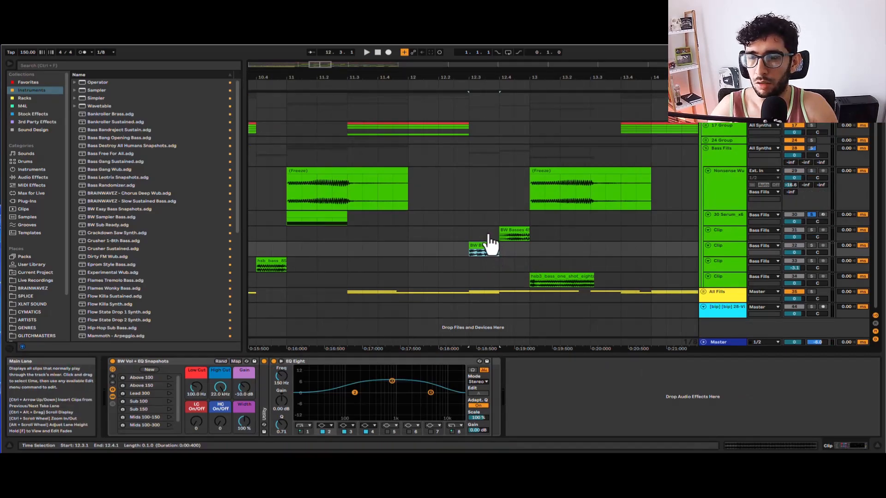
key(space)
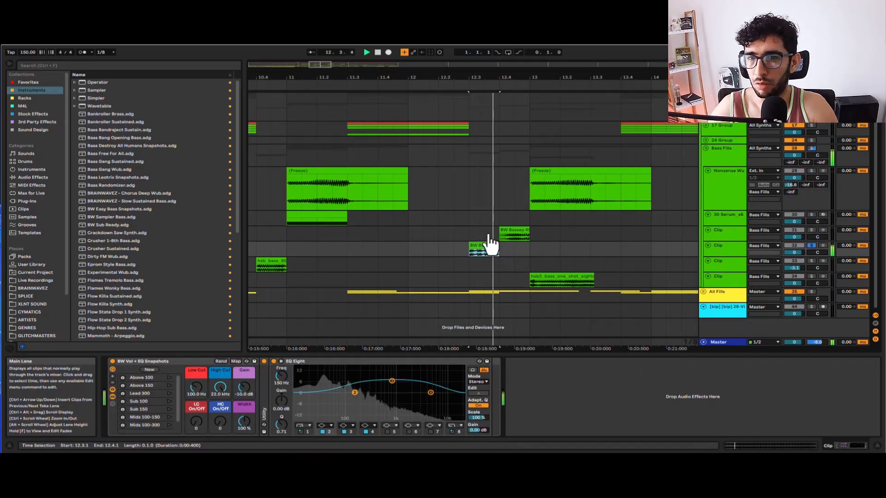
click(510, 236)
click(454, 222)
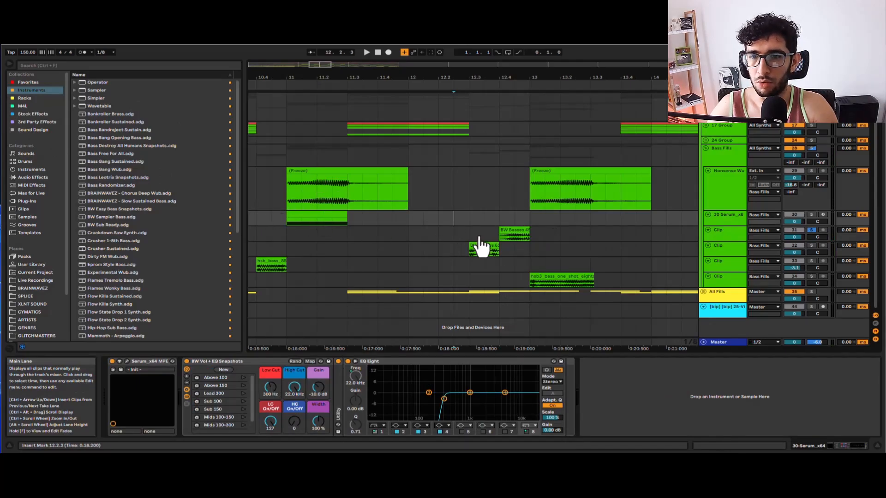
Unsolo and fold the Bass Fills group, checking the drop's layout at 9.1.1, 13.1.1 and 17.1.1.
scroll(500, 245, down, 5)
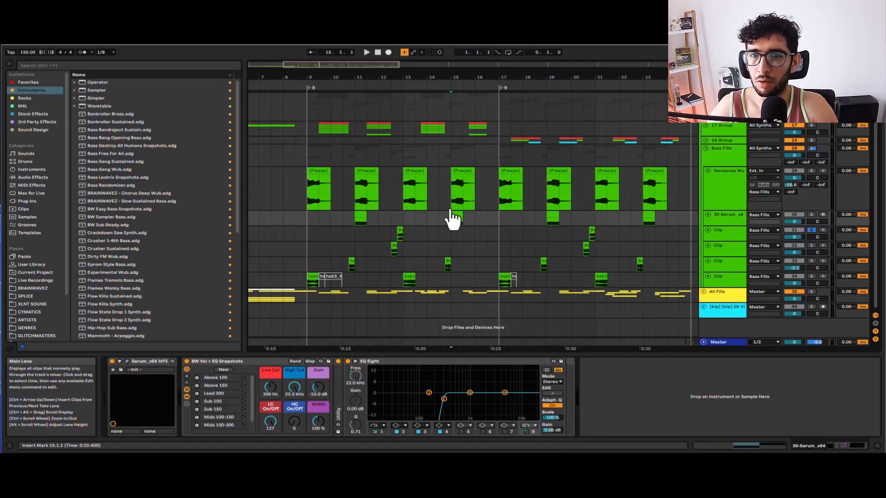
click(456, 216)
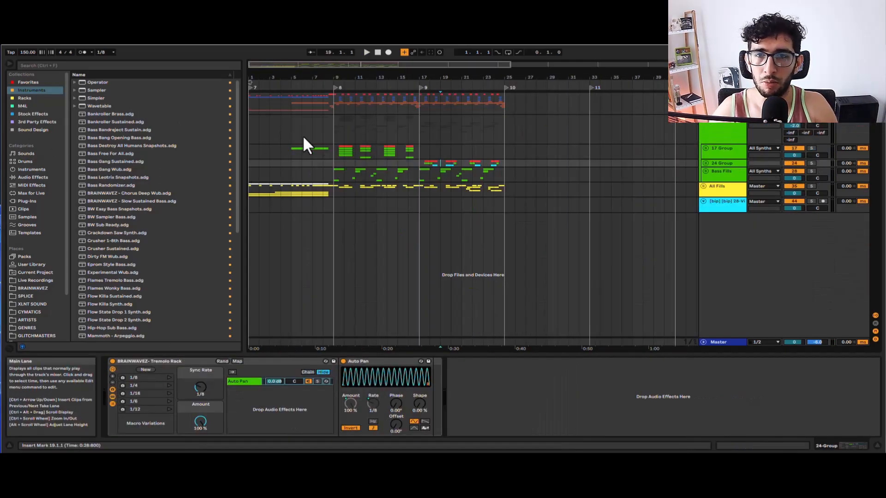
click(333, 174)
click(706, 171)
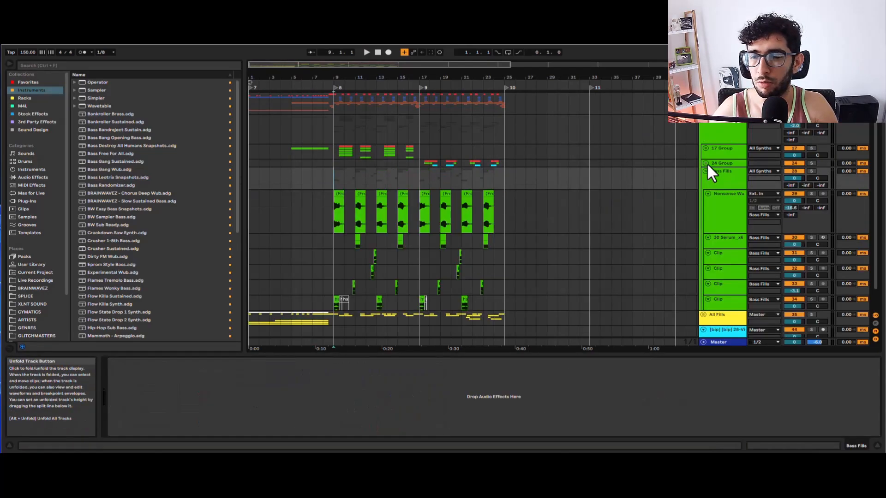
click(705, 171)
click(331, 171)
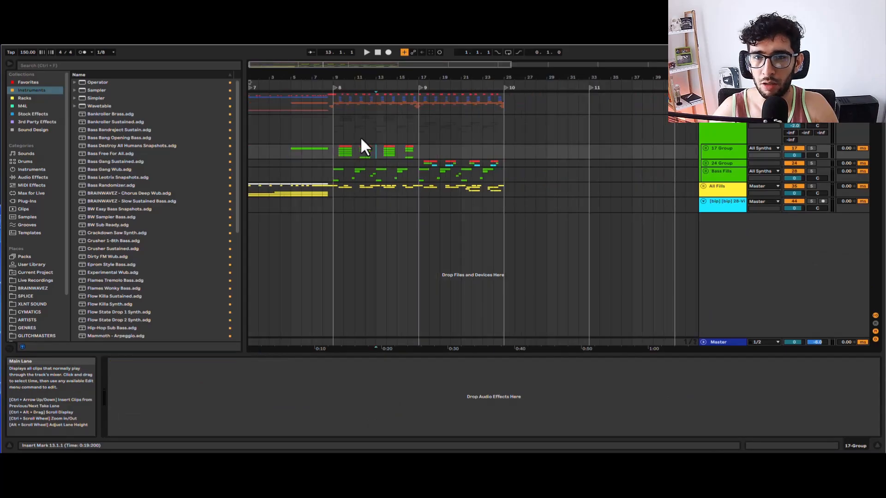
click(375, 152)
click(418, 172)
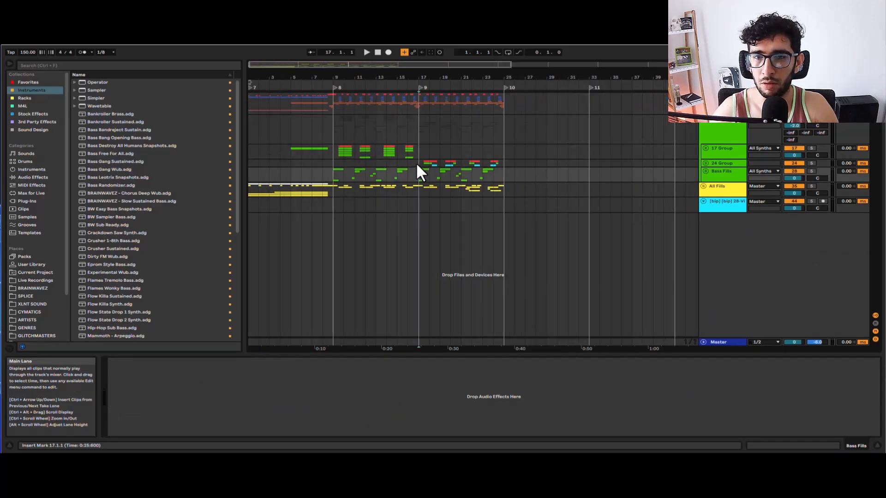
Unfold the All Fills group, solo the 37 XLNT-Skrill vocal track and play its clips from 10.1.1 and 12.3.1.
click(704, 185)
scroll(396, 183, up, 3)
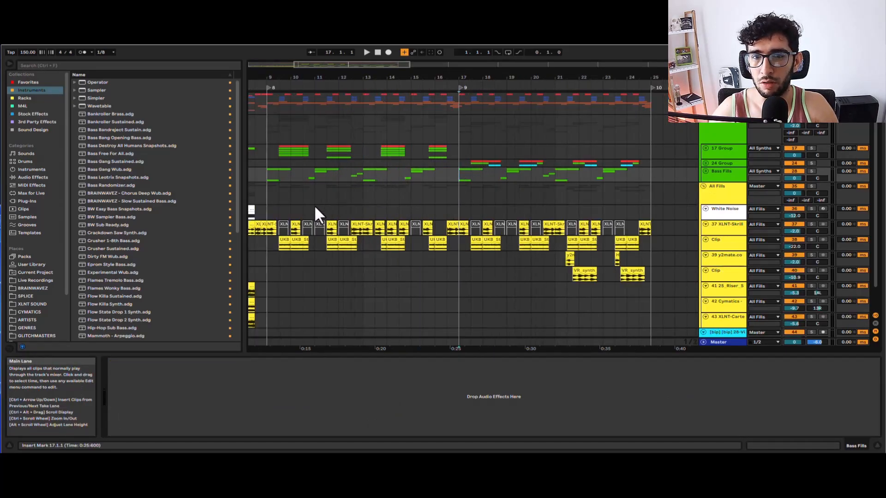
click(297, 223)
key(space)
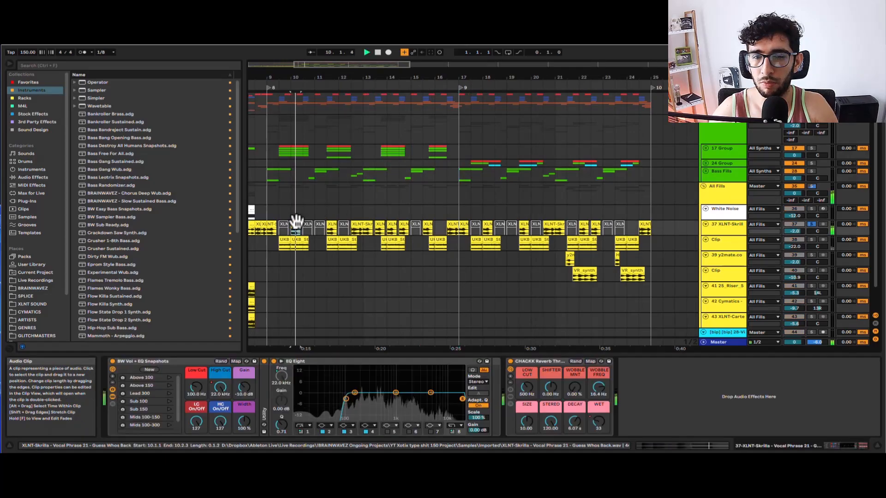
key(space)
click(359, 223)
key(space)
key(space)
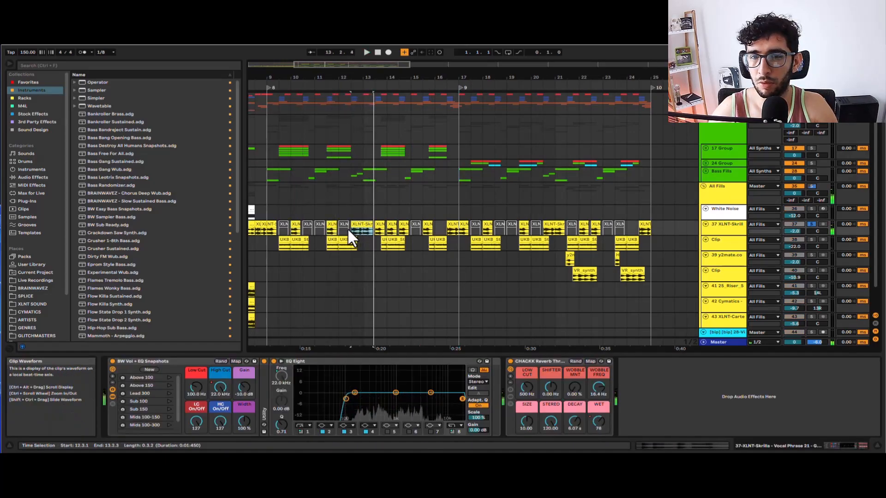
Unsolo the All Fills group, deactivate the 37 XLNT-Skrill vocal track and play the drop from 9.1.1.
click(273, 185)
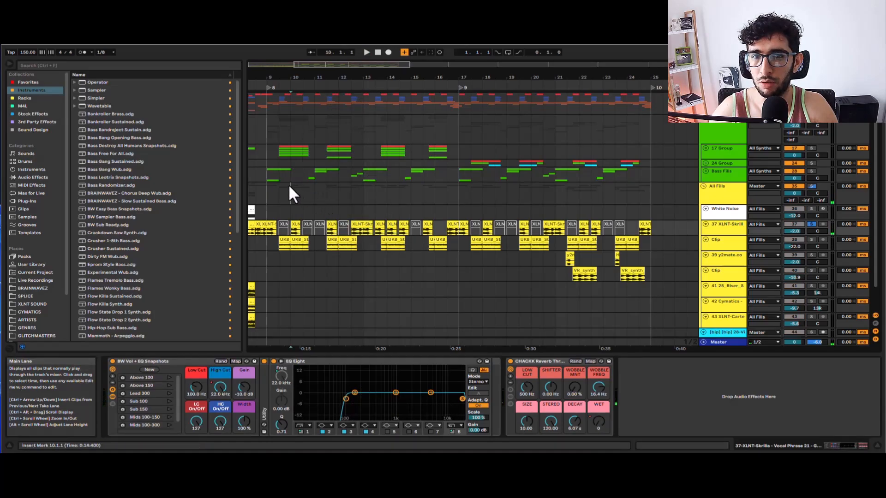
scroll(271, 183, down, 4)
scroll(266, 184, up, 4)
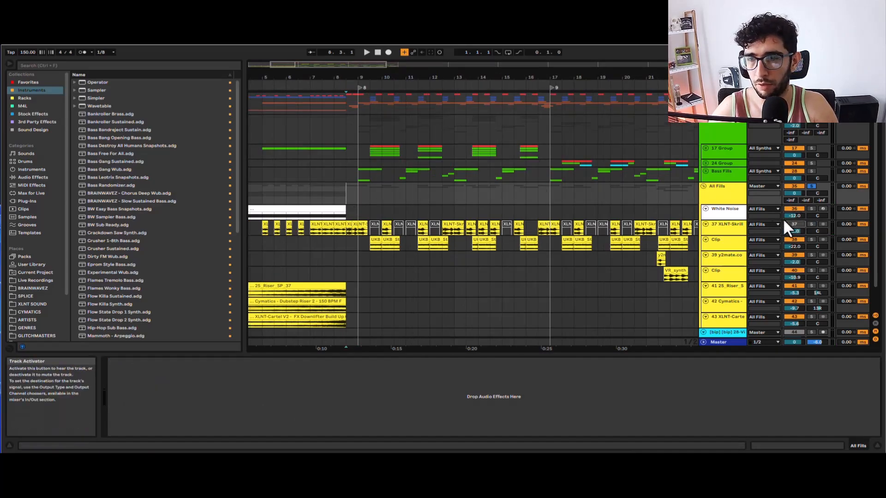
click(339, 160)
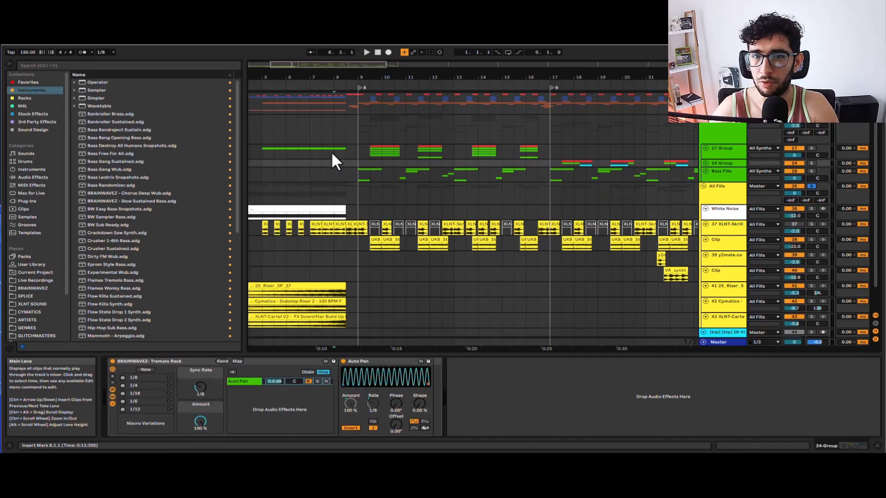
key(space)
click(362, 157)
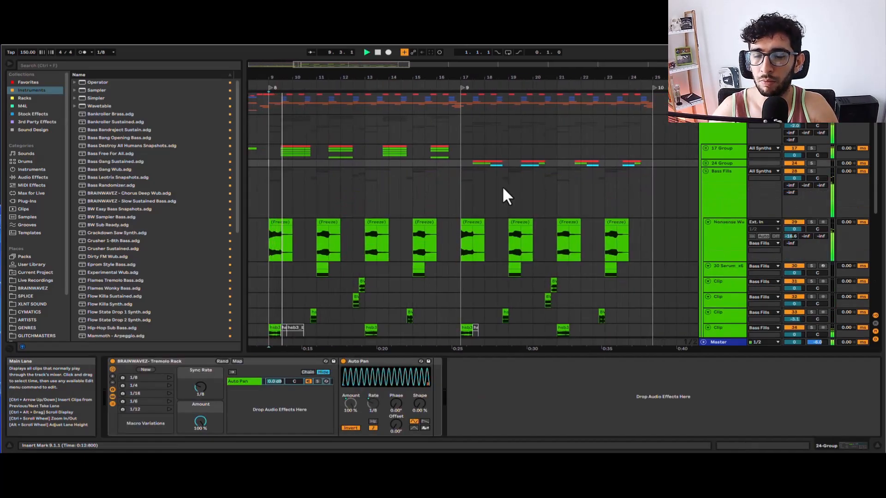
Fold the Bass Fills group, reactivate the 37 XLNT-Skrill track and play the drop with vocals from 8.3.1.
click(706, 172)
click(402, 170)
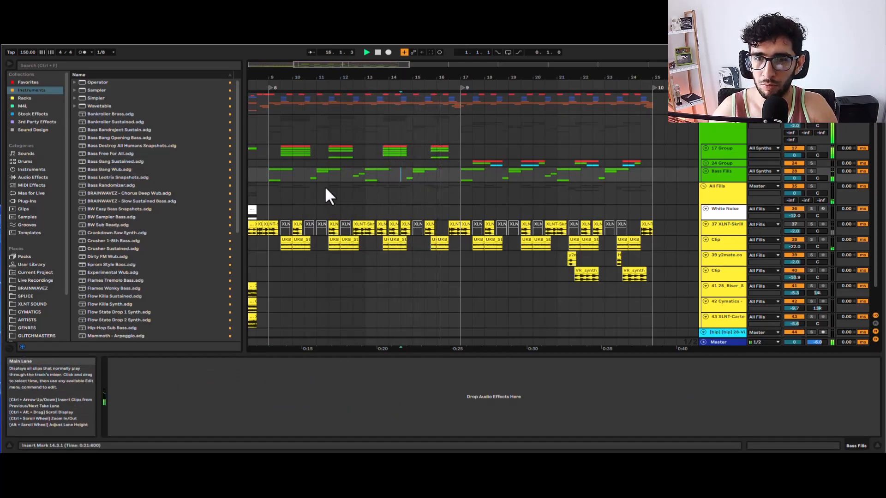
click(256, 190)
key(space)
key(space)
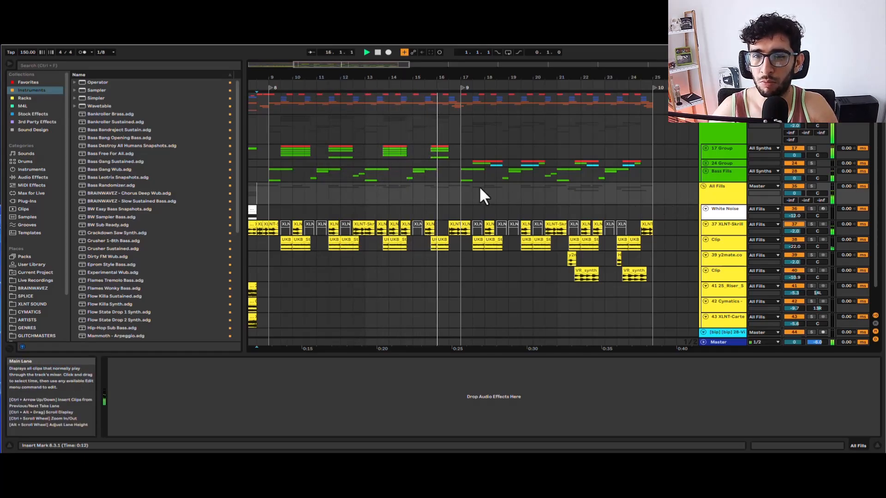
Play on into the drop's second half, stop playback and place the insert marker at 19.1.1 on All Fills.
click(450, 187)
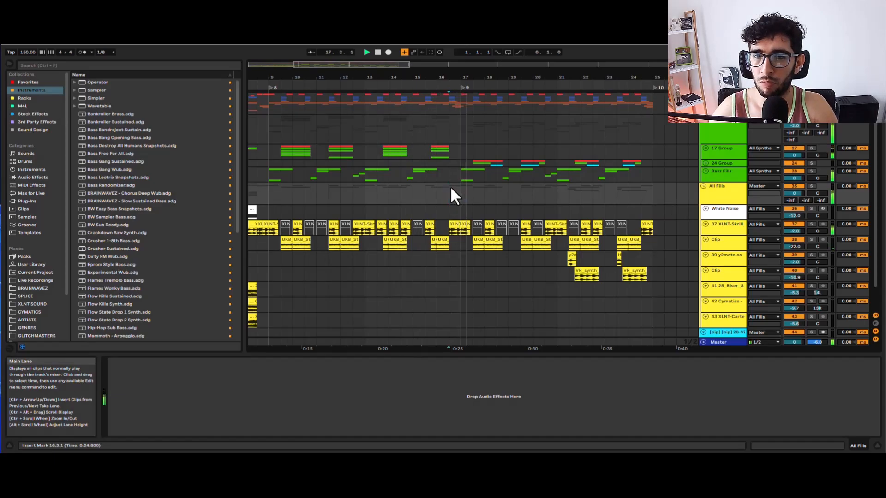
click(508, 194)
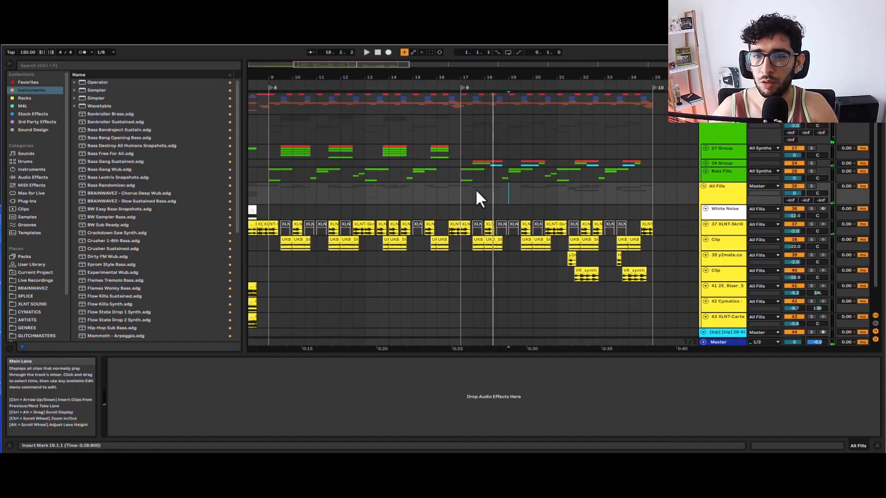
scroll(465, 186, up, 3)
scroll(464, 182, down, 3)
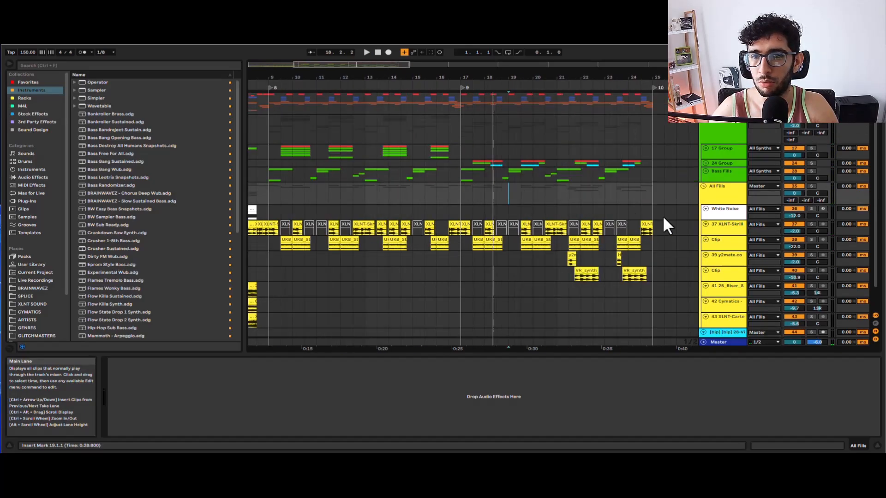
Fold the All Fills group and place the insert marker on it at 9.1.1, the start of the drop.
click(704, 184)
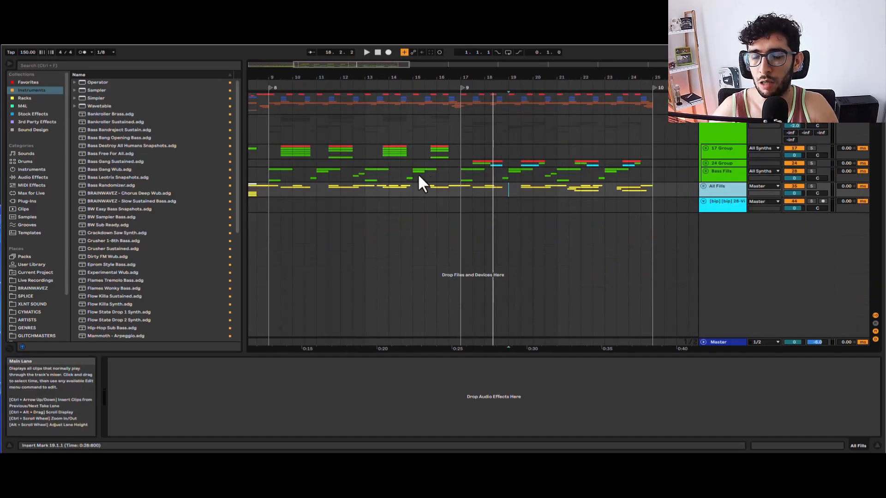
click(279, 186)
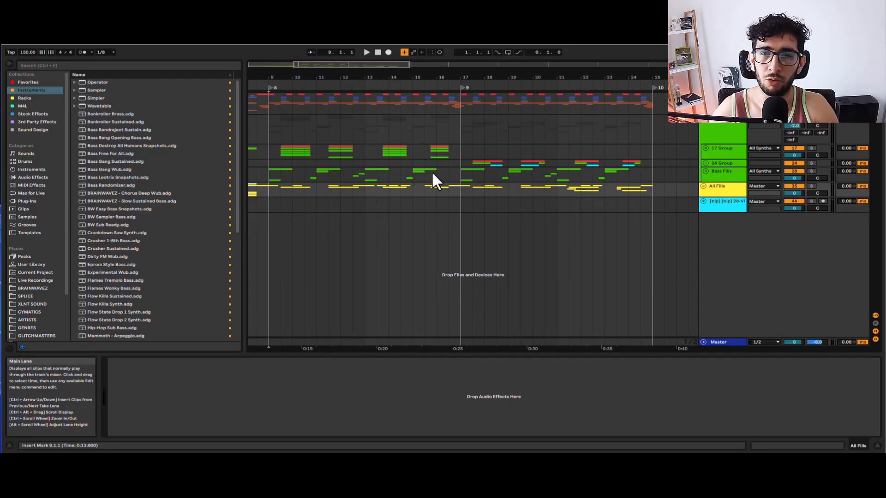
drag(342, 203, 422, 205)
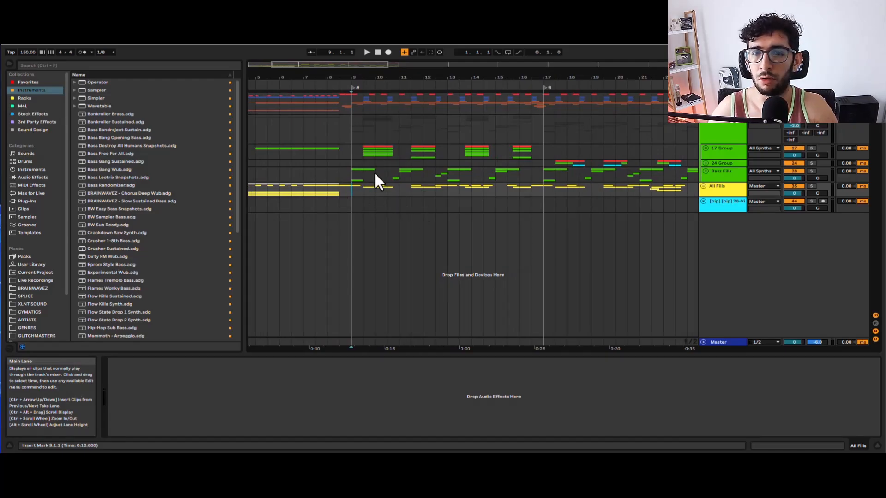
scroll(392, 166, down, 3)
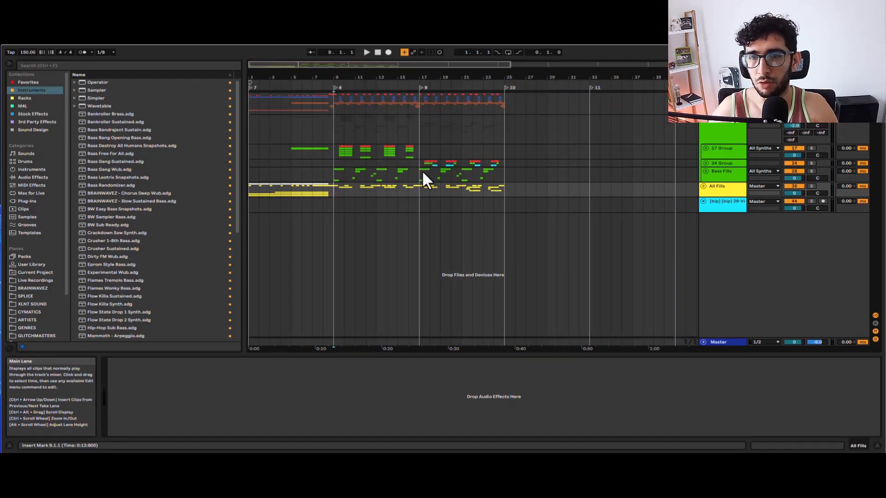
Review the build-up and drop on the All Synths group by moving the insert marker between bars, ending at 6.1.1 in the build-up.
click(326, 116)
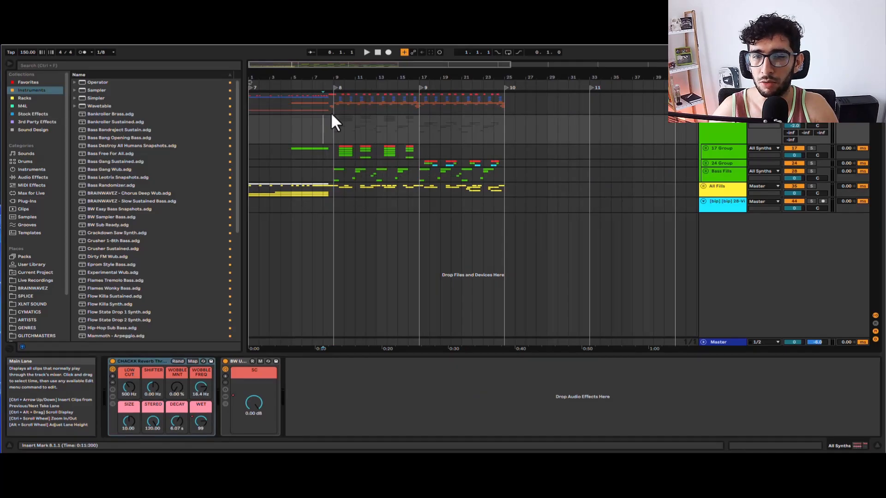
click(396, 118)
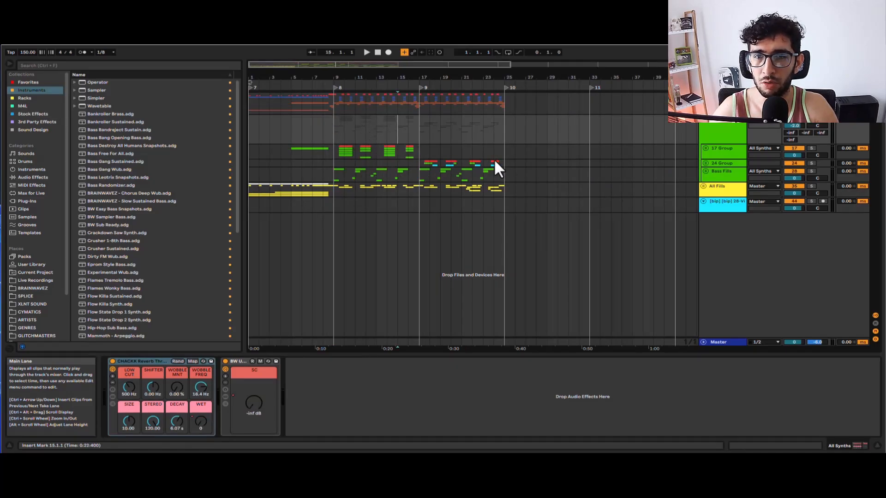
click(333, 122)
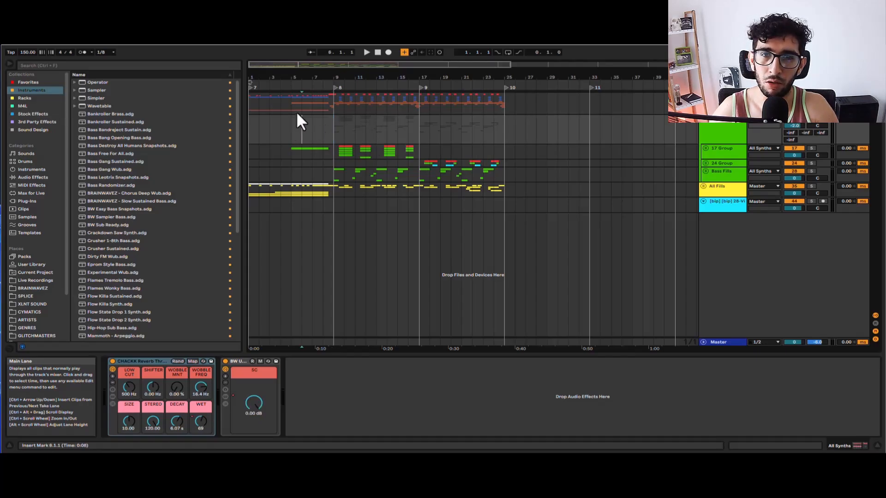
key(ctrl+a)
click(409, 146)
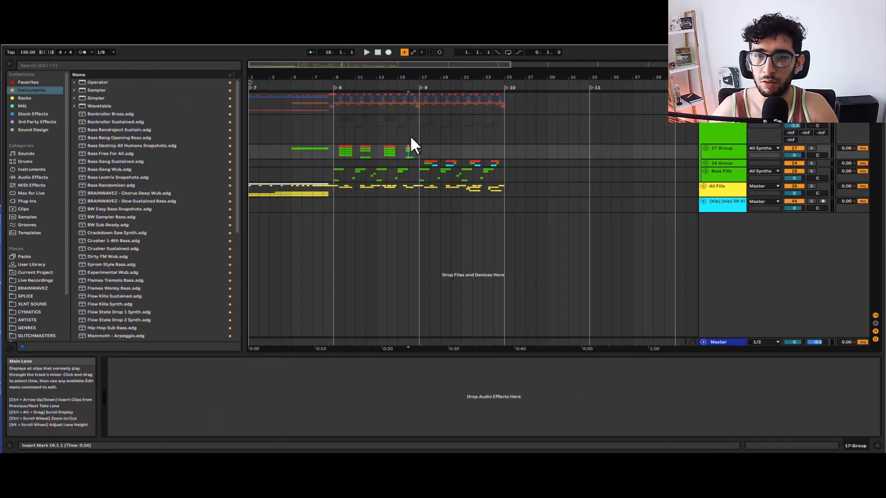
click(344, 113)
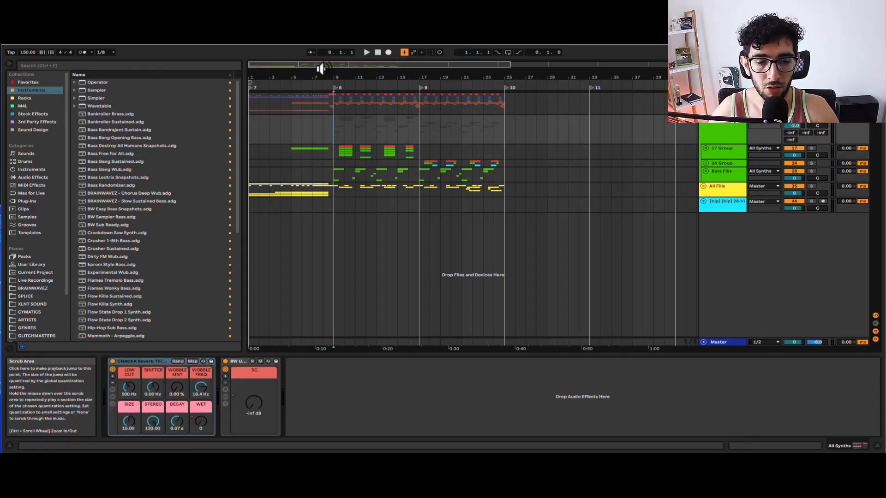
click(319, 114)
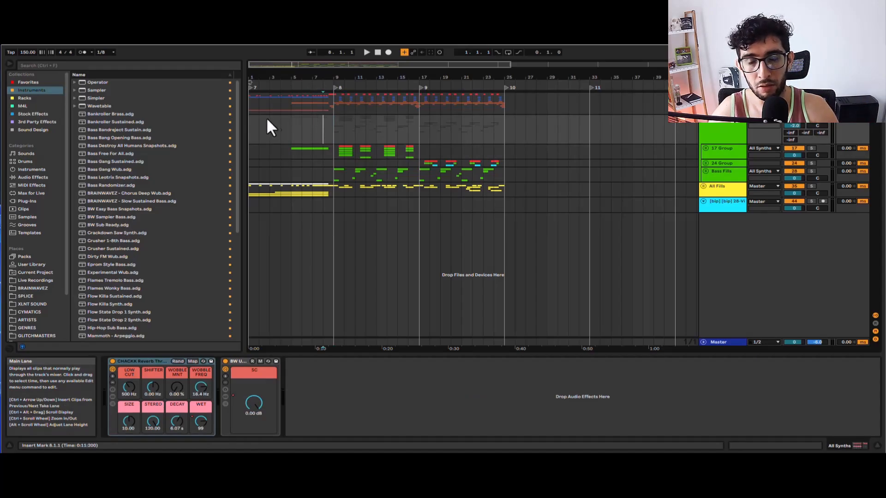
click(297, 117)
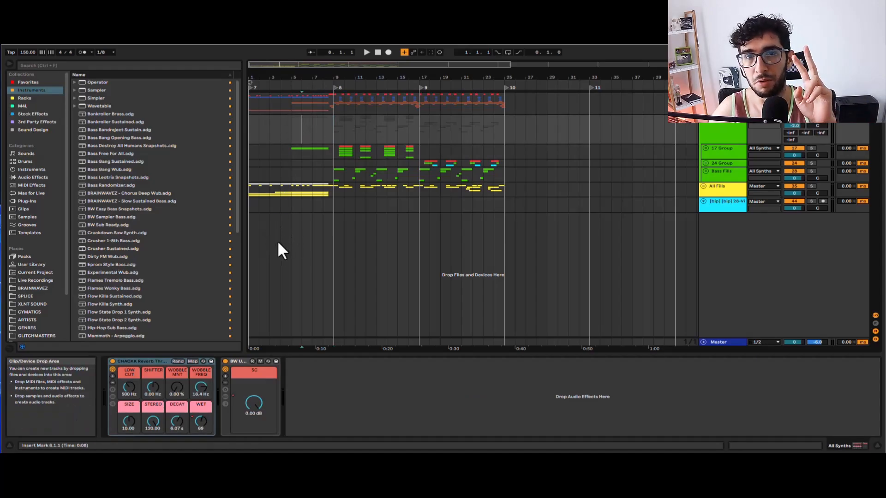